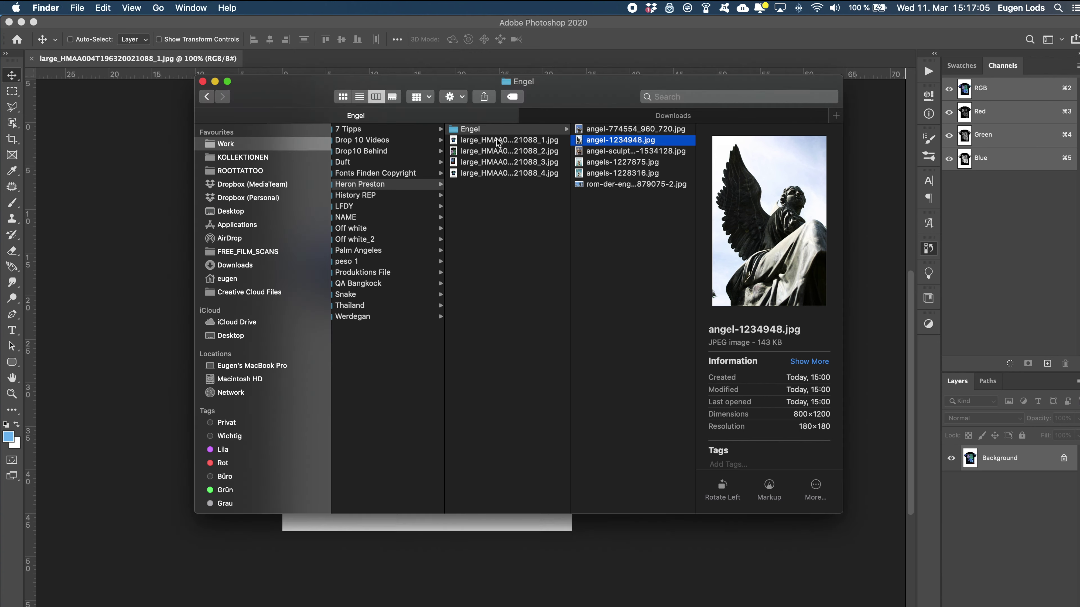
{"action": "left_click", "coordinate": [504, 141]}
{"action": "key", "text": "space"}
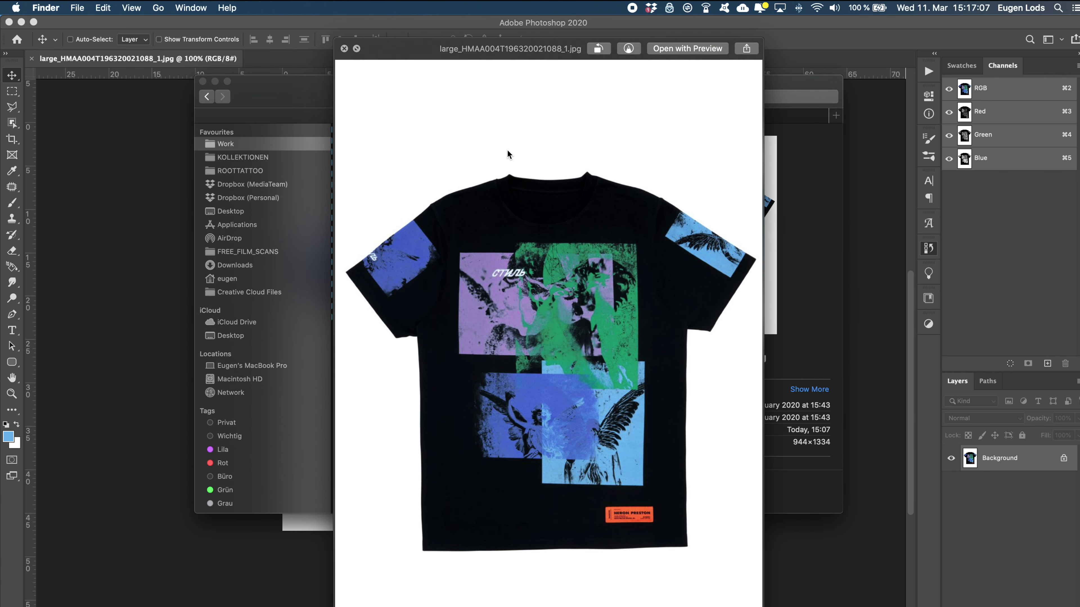
{"action": "key", "text": "Down"}
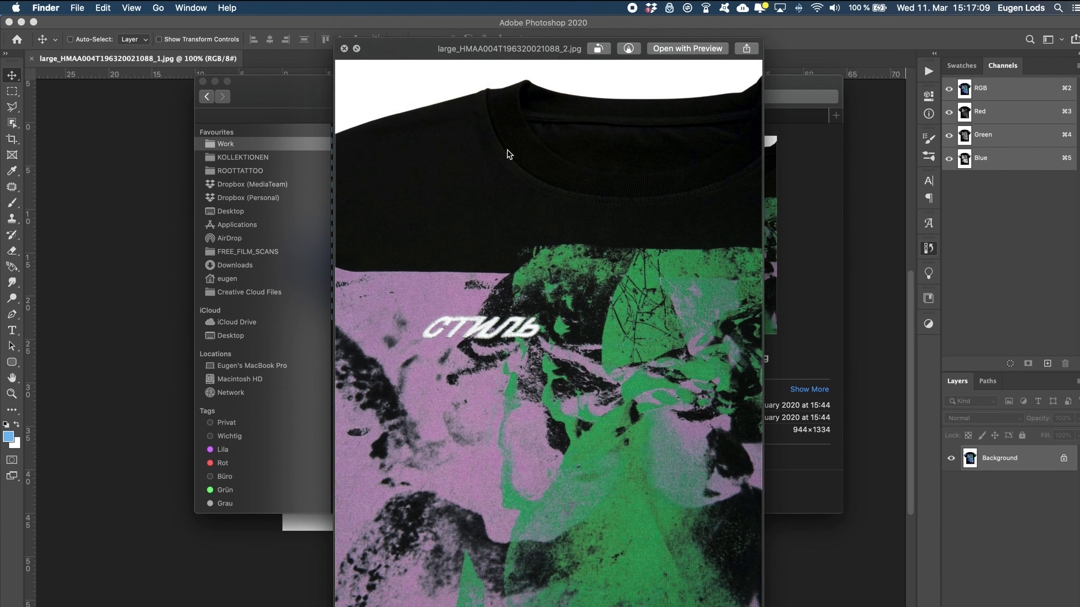
{"action": "key", "text": "Down"}
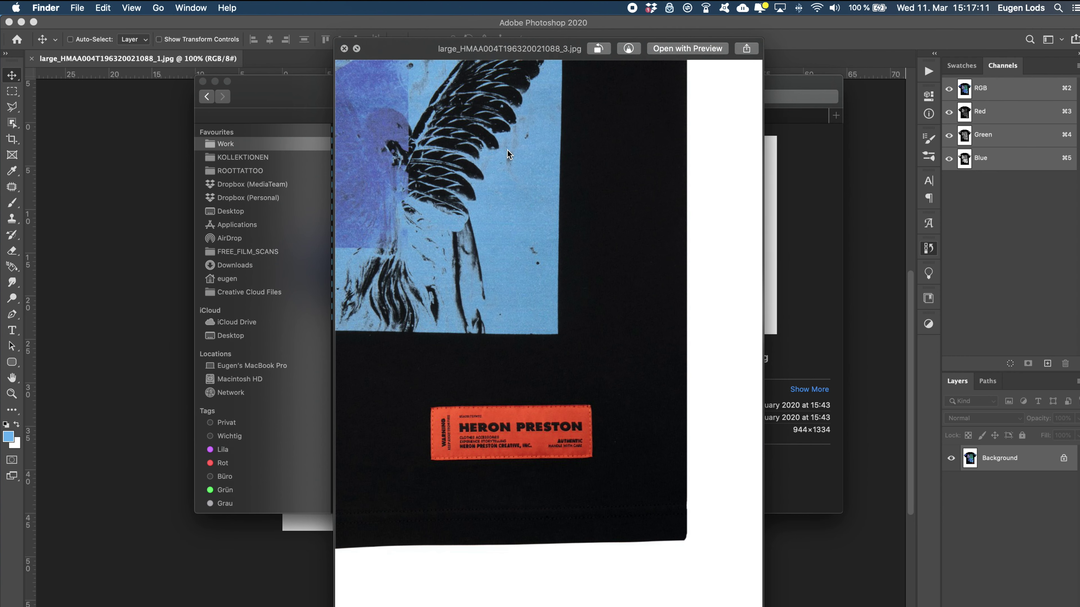
{"action": "key", "text": "Down"}
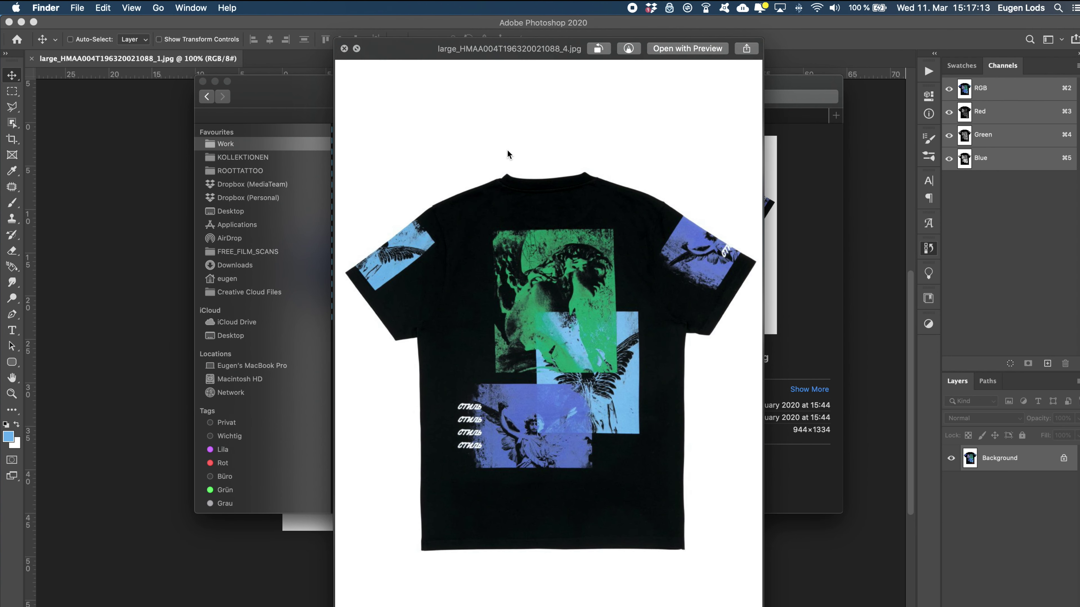
{"action": "key", "text": "space"}
{"action": "key", "text": "Up"}
{"action": "key", "text": "Up"}
{"action": "key", "text": "Up"}
{"action": "key", "text": "Up"}
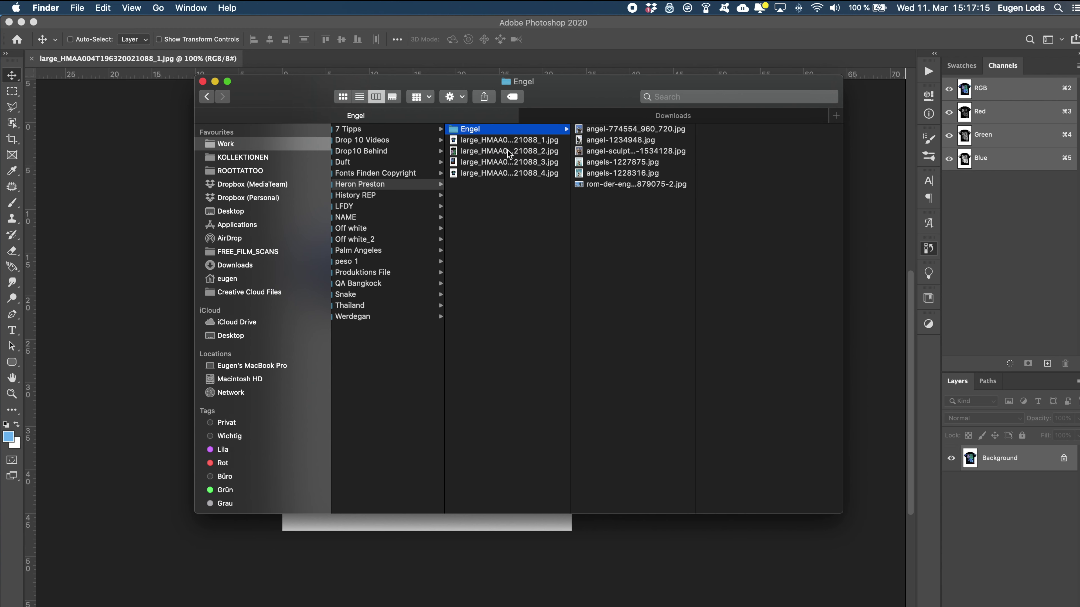
{"action": "key", "text": "Right"}
{"action": "key", "text": "space"}
{"action": "key", "text": "Down"}
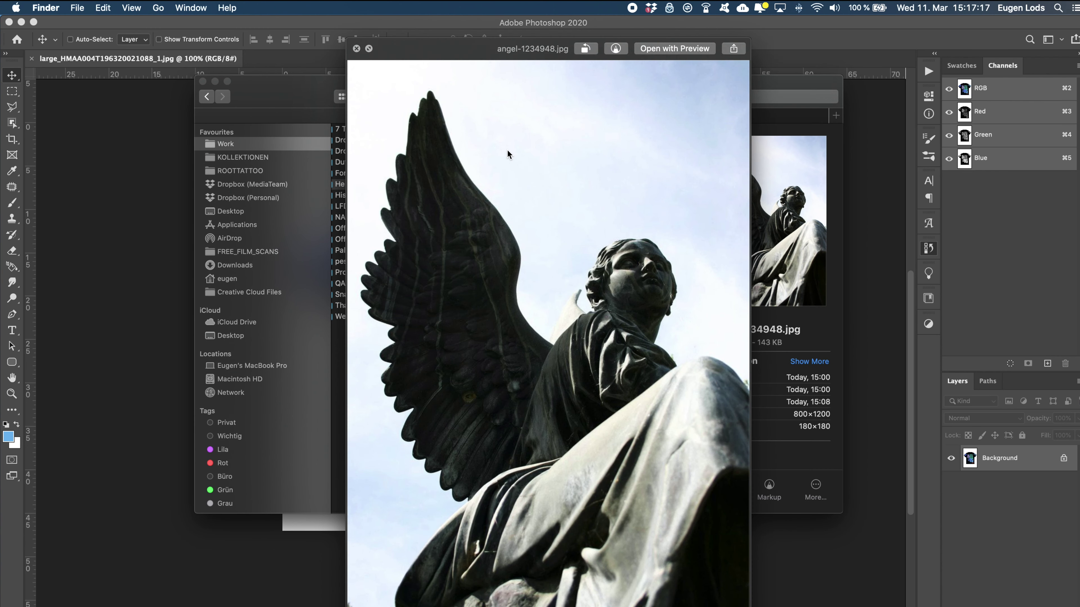
{"action": "key", "text": "Down"}
{"action": "key", "text": "Down"}
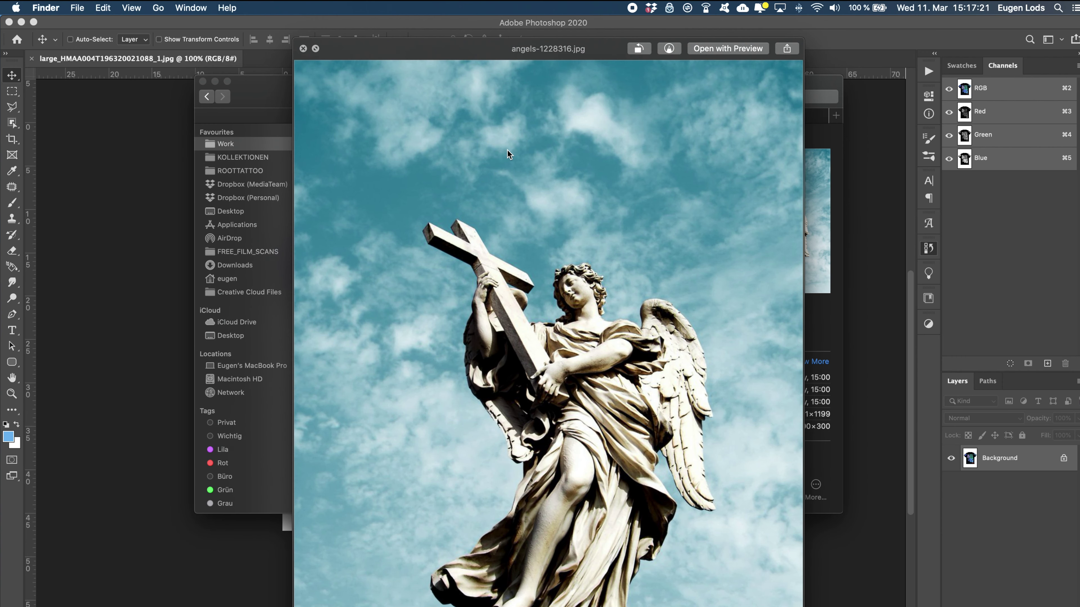
{"action": "key", "text": "Down"}
{"action": "key", "text": "space"}
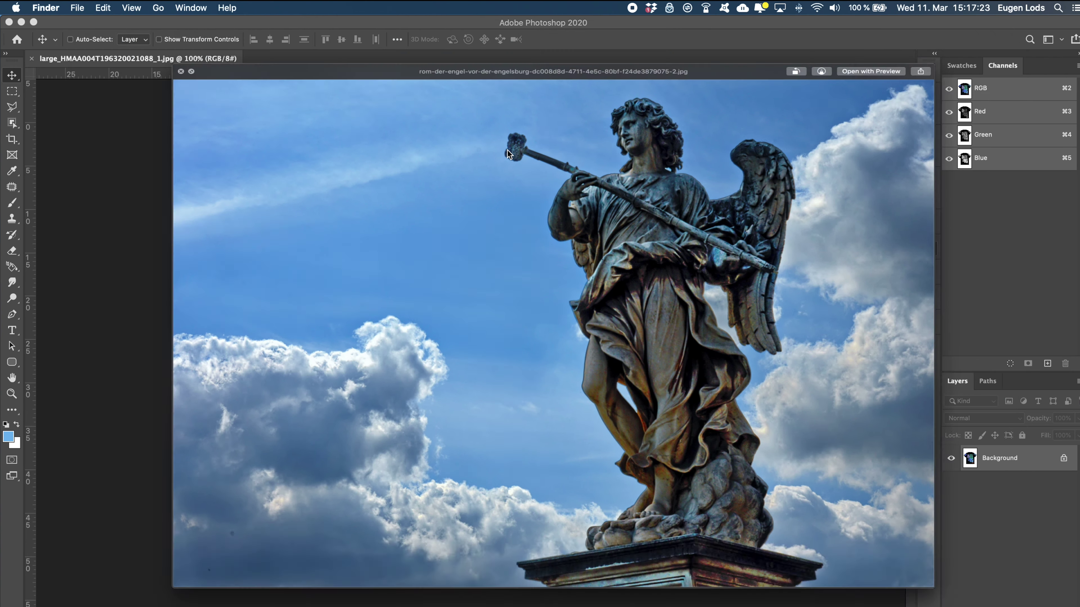
- Open angel-1234948.jpg from the Finder folder in Photoshop
{"action": "left_click", "coordinate": [654, 130]}
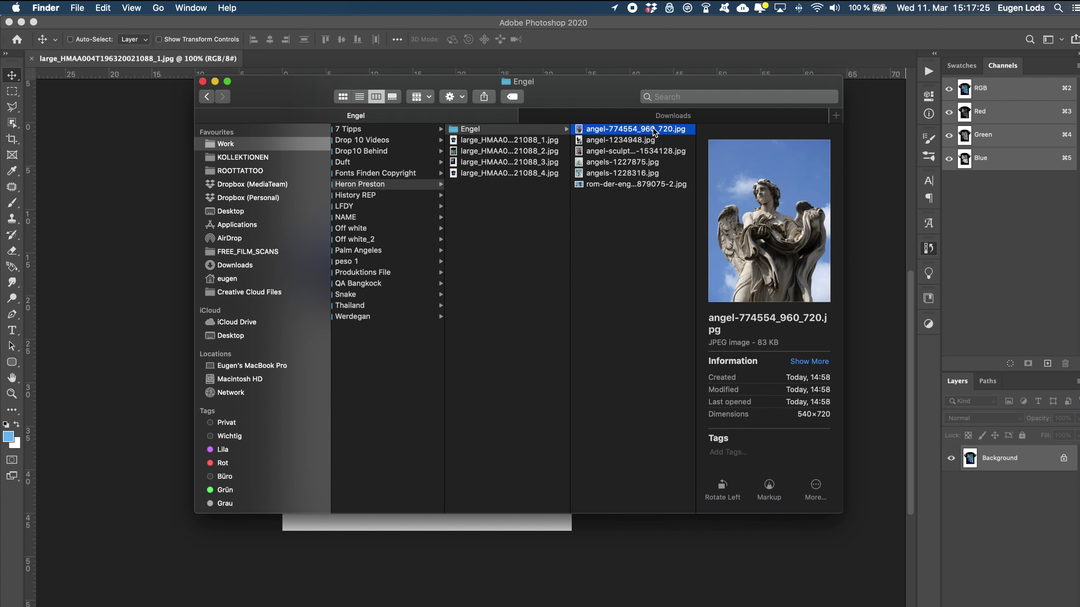
{"action": "left_click", "coordinate": [644, 141]}
{"action": "right_click", "coordinate": [644, 140]}
{"action": "left_click", "coordinate": [854, 171]}
{"action": "scroll", "coordinate": [502, 342], "scroll_direction": "up", "scroll_amount": 5}
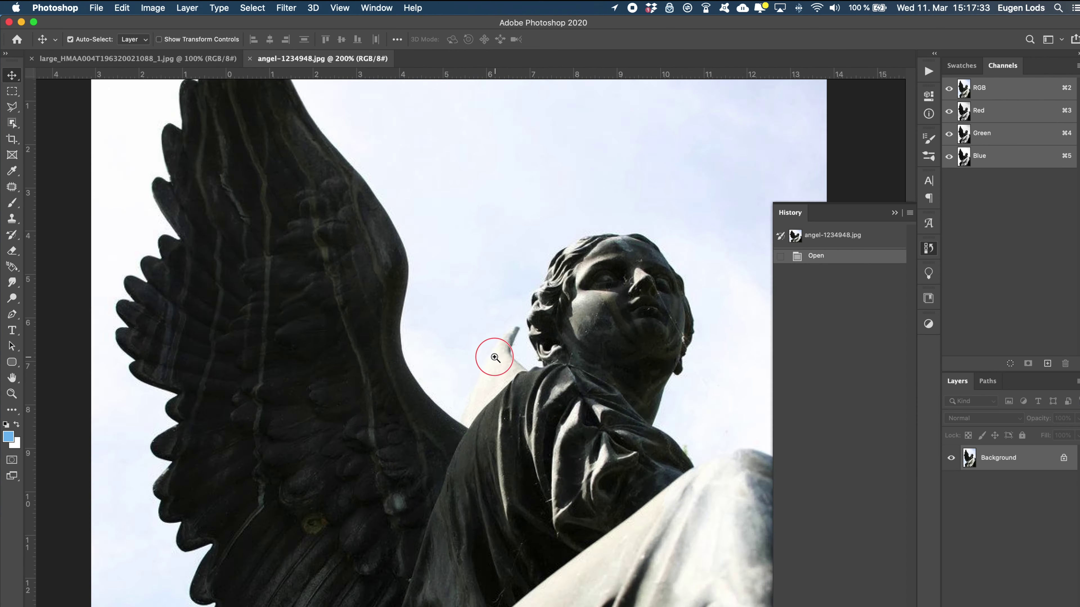
{"action": "scroll", "coordinate": [549, 379], "scroll_direction": "down", "scroll_amount": 5}
- Convert the angel photo to Grayscale and add a Brightness/Contrast adjustment with contrast raised
{"action": "left_click", "coordinate": [153, 8]}
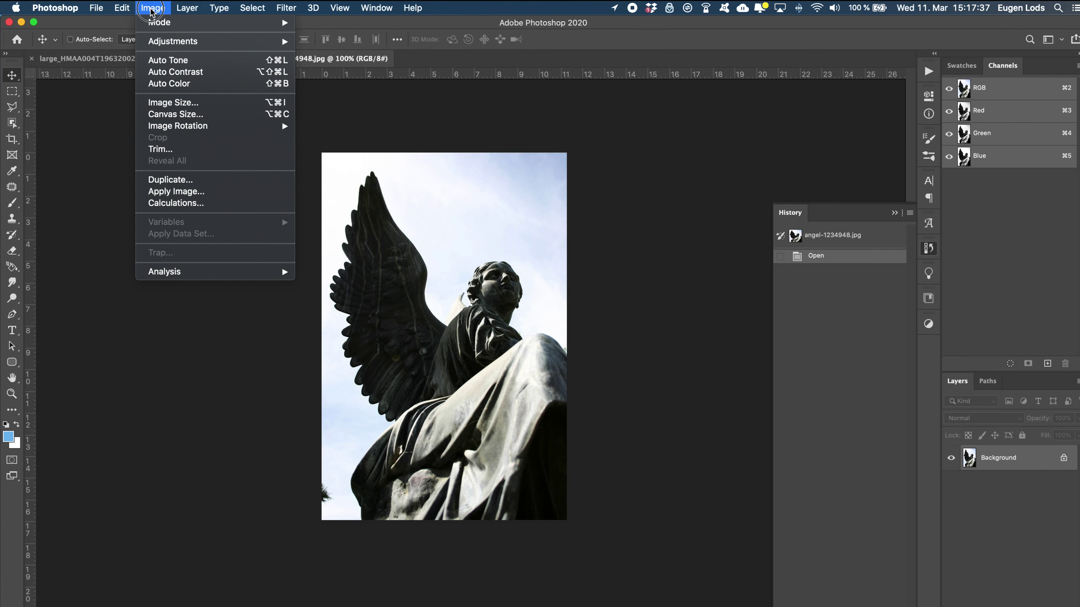
{"action": "left_click", "coordinate": [356, 39]}
{"action": "left_click", "coordinate": [929, 323]}
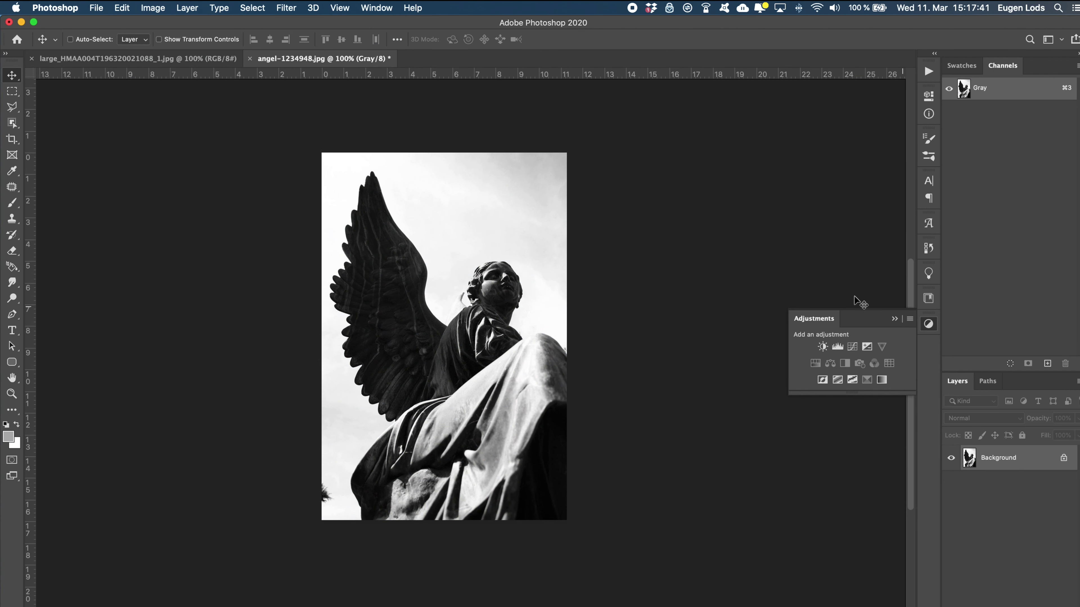
{"action": "left_click", "coordinate": [822, 347]}
{"action": "mouse_move", "coordinate": [844, 188]}
{"action": "left_mouse_down"}
{"action": "mouse_move", "coordinate": [868, 190]}
{"action": "mouse_move", "coordinate": [835, 167]}
{"action": "mouse_move", "coordinate": [898, 191]}
{"action": "left_mouse_up"}
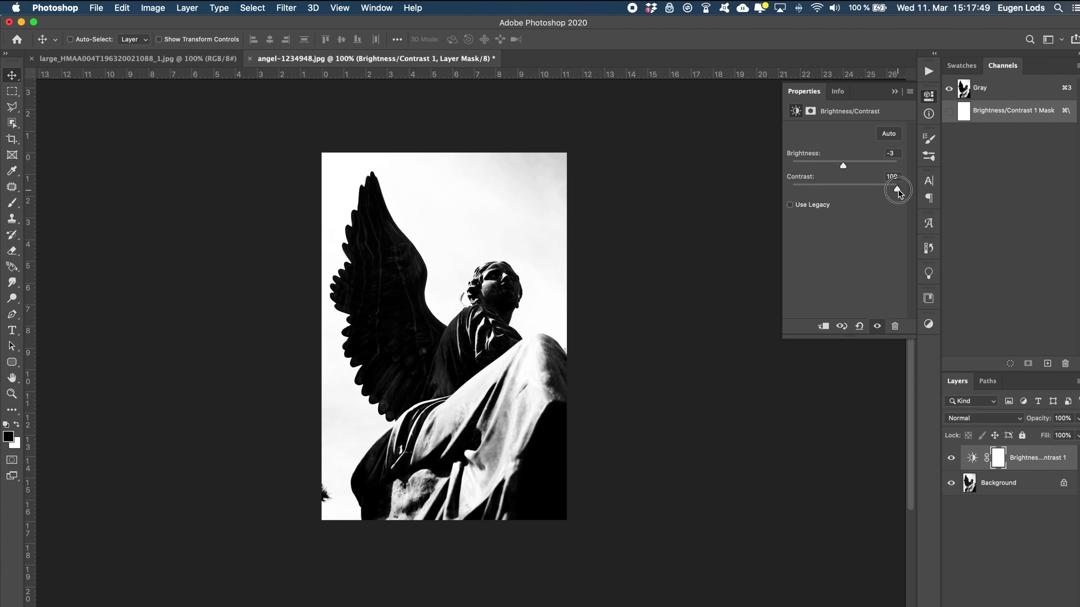
{"action": "left_click", "coordinate": [1002, 485]}
- Merge the contrast adjustment down and convert the image to a 180 pixels/inch Diffusion Dither bitmap
{"action": "key", "text": "ctrl+shift+e"}
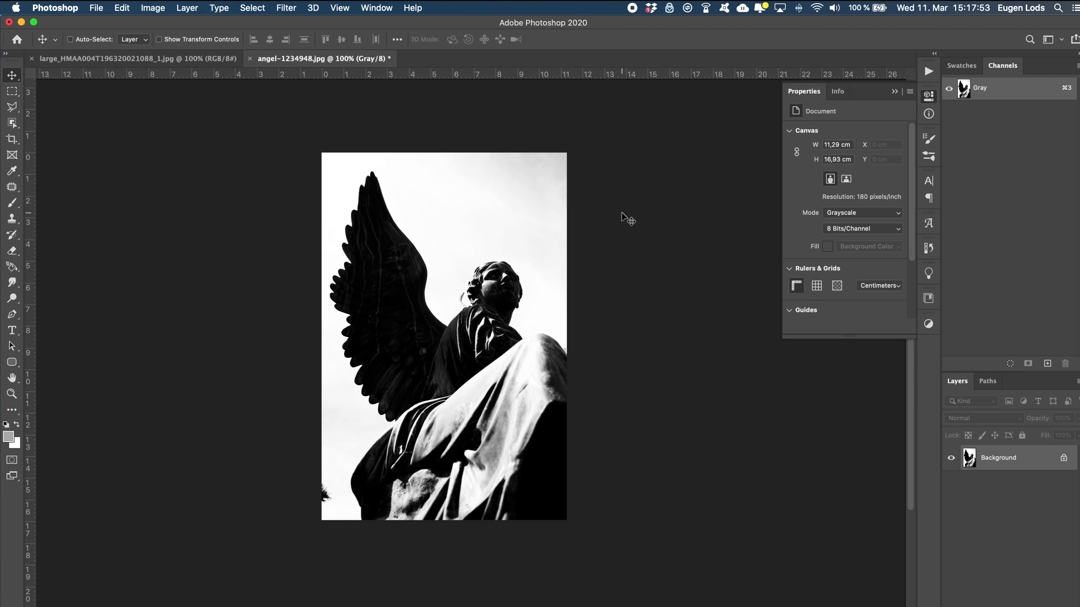
{"action": "left_click", "coordinate": [153, 8]}
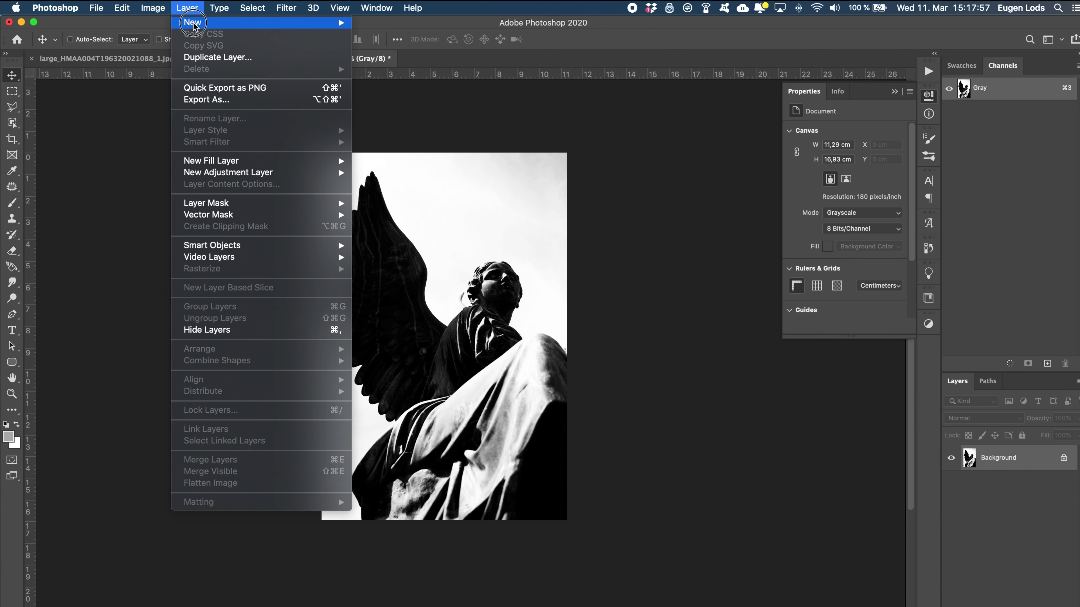
{"action": "left_click", "coordinate": [330, 26]}
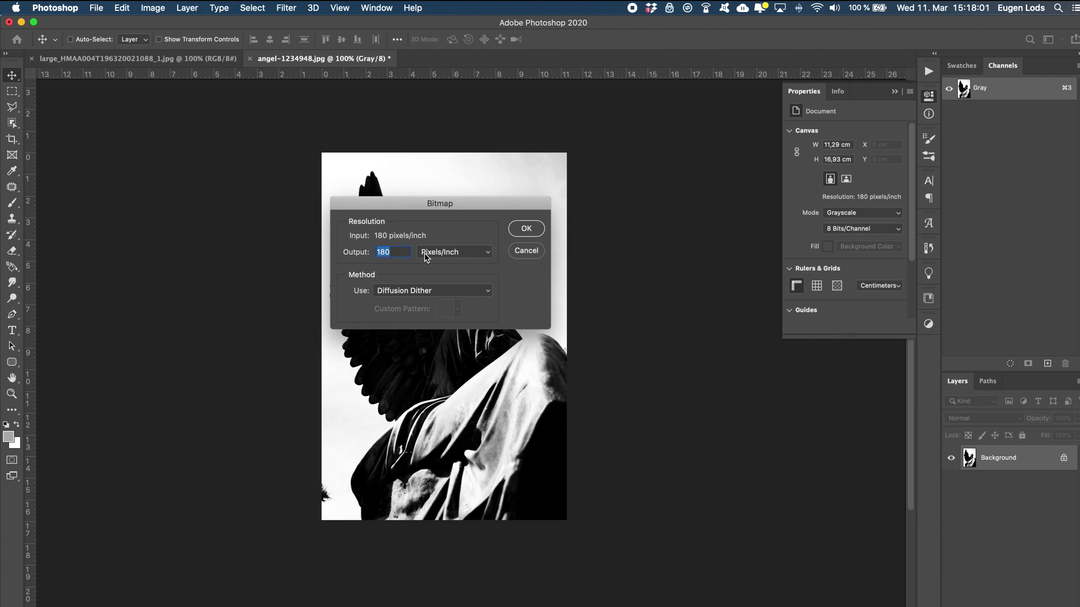
{"action": "left_click", "coordinate": [525, 229]}
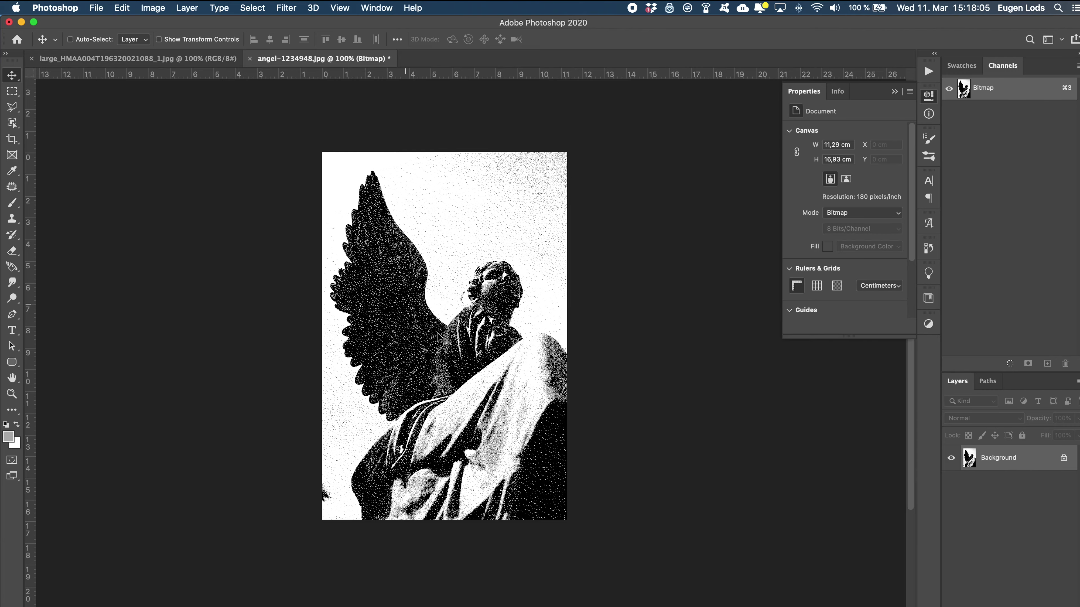
- Zoom in and pan around the shoulder and wing to inspect the dither dots
{"action": "left_click", "coordinate": [458, 369], "text": "super"}
{"action": "left_click", "coordinate": [422, 249], "text": "super"}
{"action": "mouse_move", "coordinate": [335, 216]}
{"action": "left_mouse_down"}
{"action": "mouse_move", "coordinate": [549, 357]}
{"action": "mouse_move", "coordinate": [482, 420]}
{"action": "left_mouse_up"}
{"action": "left_click_drag", "start_coordinate": [472, 260], "coordinate": [482, 319]}
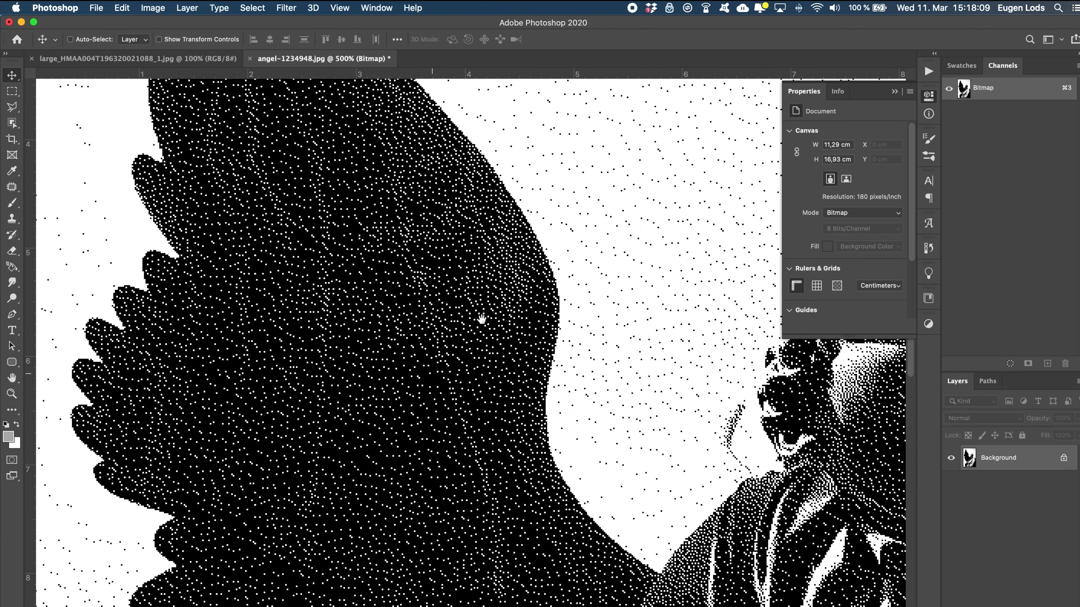
{"action": "scroll", "coordinate": [482, 319], "scroll_direction": "down", "scroll_amount": 3}
{"action": "scroll", "coordinate": [331, 357], "scroll_direction": "down", "scroll_amount": 3}
{"action": "scroll", "coordinate": [451, 224], "scroll_direction": "up", "scroll_amount": 4}
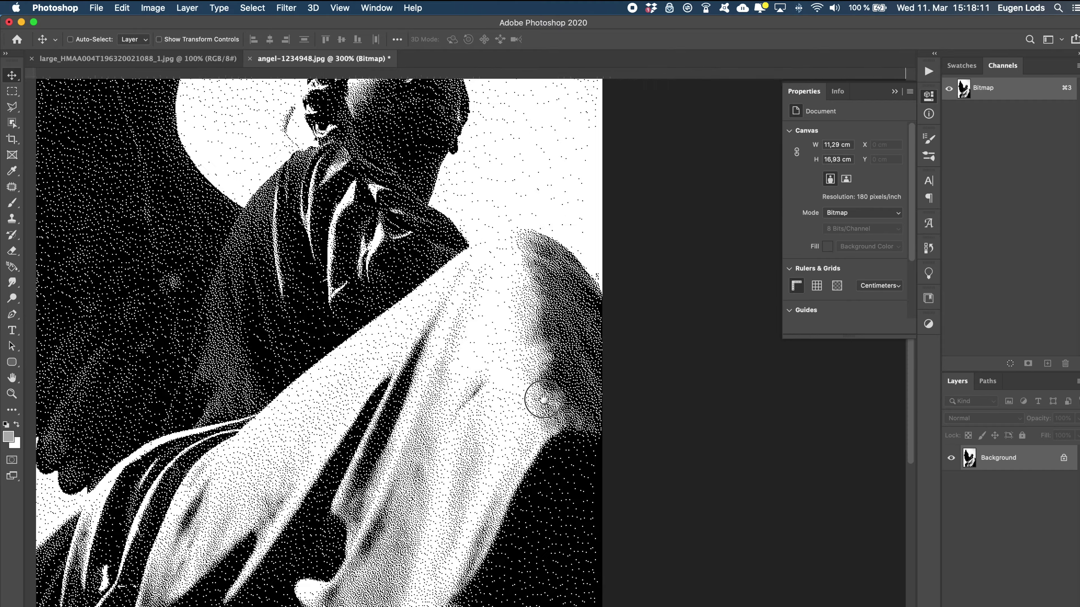
{"action": "scroll", "coordinate": [543, 399], "scroll_direction": "down", "scroll_amount": 3}
{"action": "scroll", "coordinate": [501, 442], "scroll_direction": "down", "scroll_amount": 3}
{"action": "scroll", "coordinate": [564, 371], "scroll_direction": "up", "scroll_amount": 2}
{"action": "scroll", "coordinate": [575, 369], "scroll_direction": "down", "scroll_amount": 2}
{"action": "scroll", "coordinate": [489, 349], "scroll_direction": "down", "scroll_amount": 2}
{"action": "scroll", "coordinate": [502, 391], "scroll_direction": "down", "scroll_amount": 2}
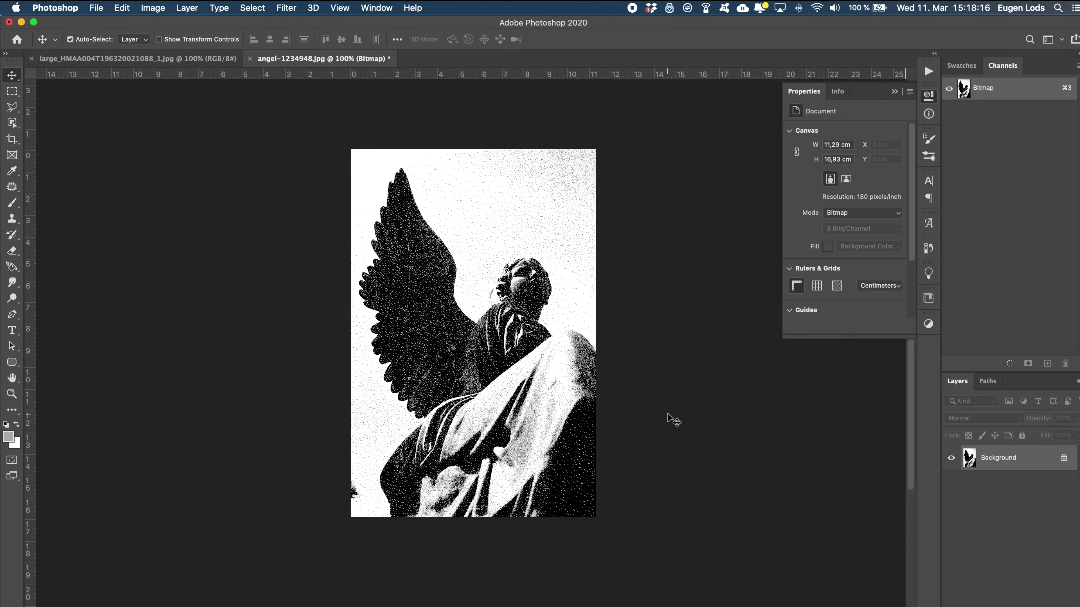
- Invert the dithered angel to white-on-black and toggle the rulers
{"action": "key", "text": "super+i"}
{"action": "scroll", "coordinate": [610, 216], "scroll_direction": "up", "scroll_amount": 5}
{"action": "key", "text": "super+r"}
- Revert to a black angel on white, then convert the bitmap to Grayscale and on to RGB
{"action": "scroll", "coordinate": [511, 212], "scroll_direction": "down", "scroll_amount": 5}
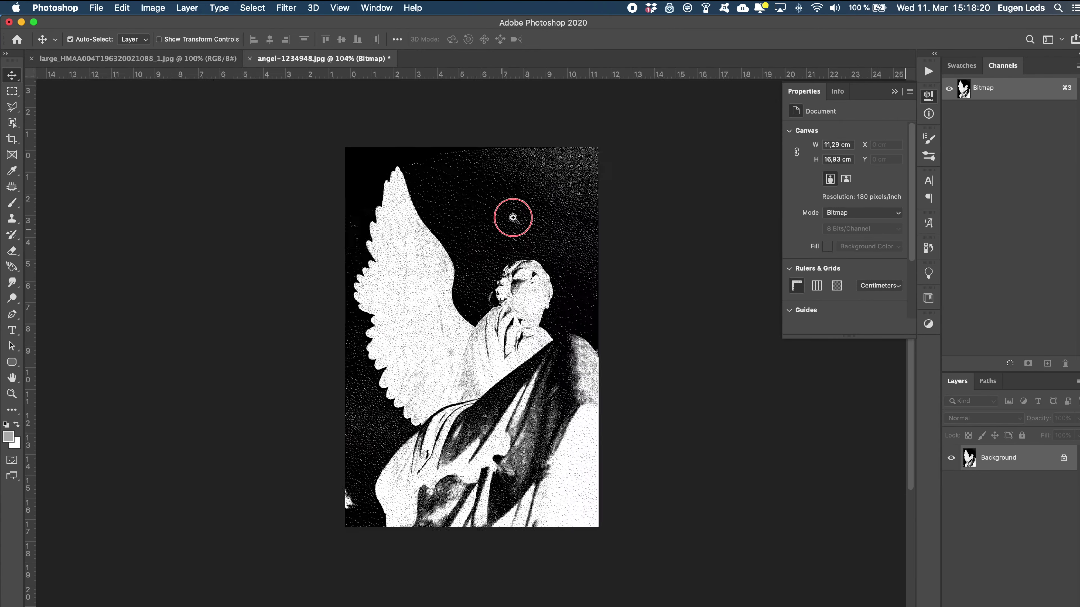
{"action": "key", "text": "super+i"}
{"action": "left_click", "coordinate": [153, 8]}
{"action": "left_click", "coordinate": [347, 39]}
{"action": "left_click", "coordinate": [476, 259]}
{"action": "left_click", "coordinate": [153, 7]}
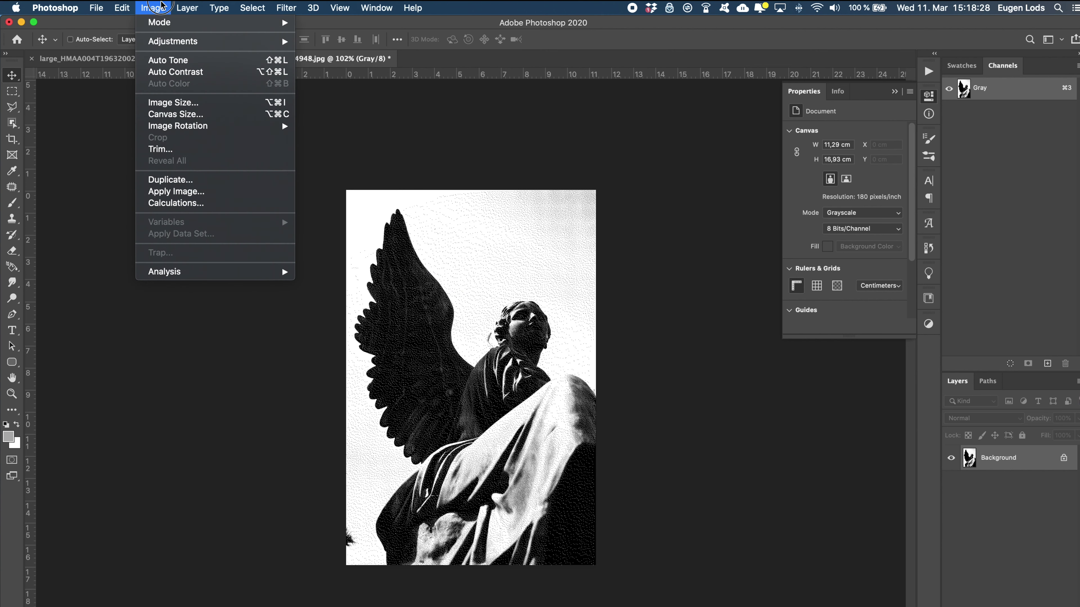
{"action": "left_click", "coordinate": [335, 75]}
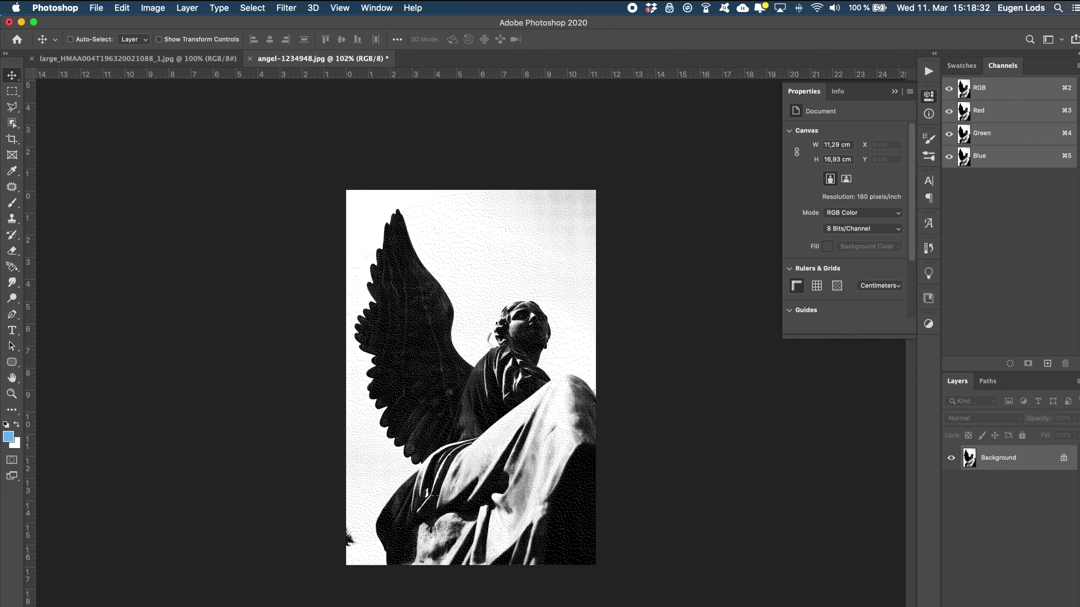
- Fill a layer with light blue, unlock the background as Layer 0, and move the blue layer beneath
{"action": "key", "text": "shift+F5"}
{"action": "key", "text": "Return"}
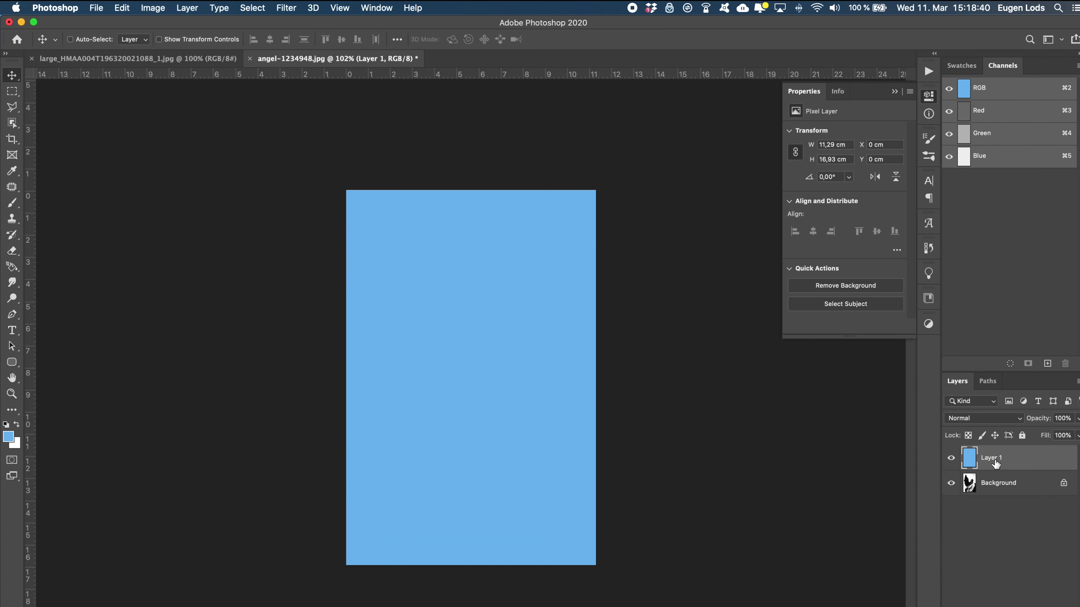
{"action": "double_click", "coordinate": [996, 484]}
{"action": "key", "text": "Return"}
{"action": "left_click_drag", "start_coordinate": [1009, 463], "coordinate": [994, 495]}
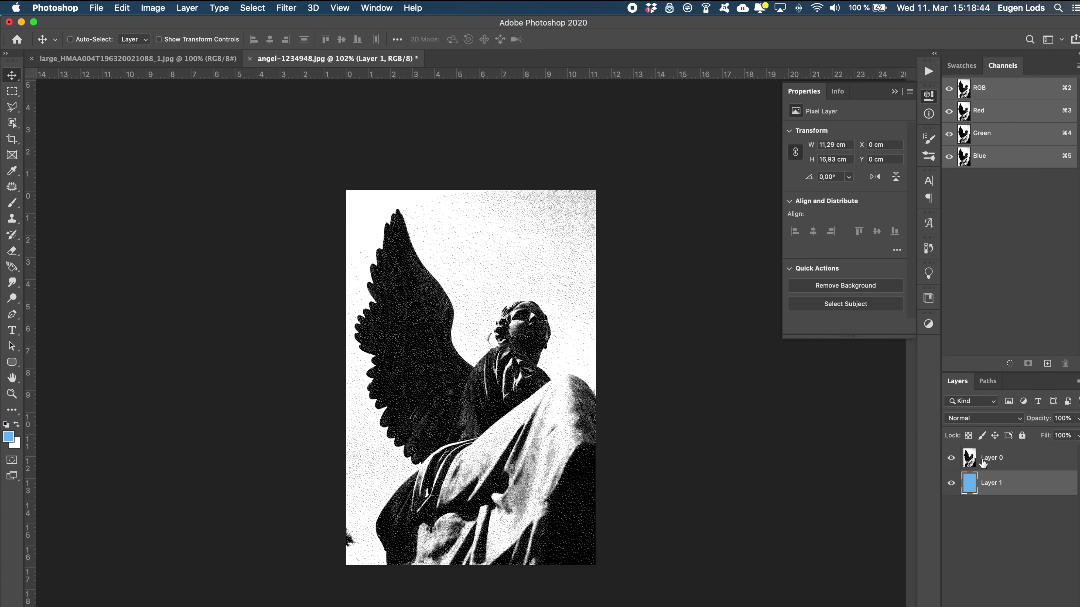
- Set the angel layer to Darken over the blue, then bring angel-774554_960_720.jpg into Photoshop
{"action": "left_click", "coordinate": [979, 423]}
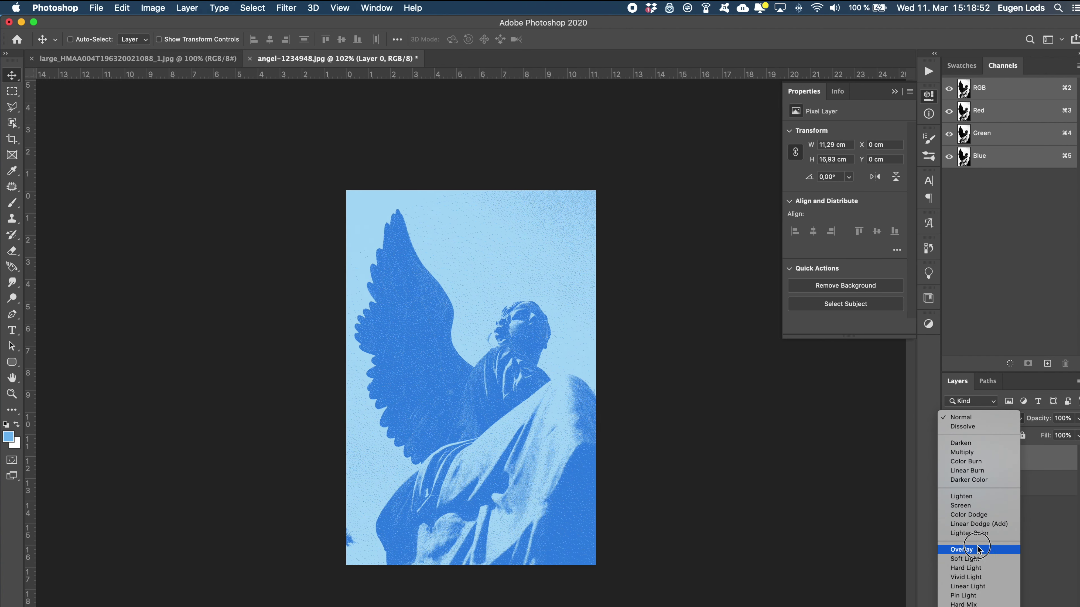
{"action": "left_click", "coordinate": [976, 444]}
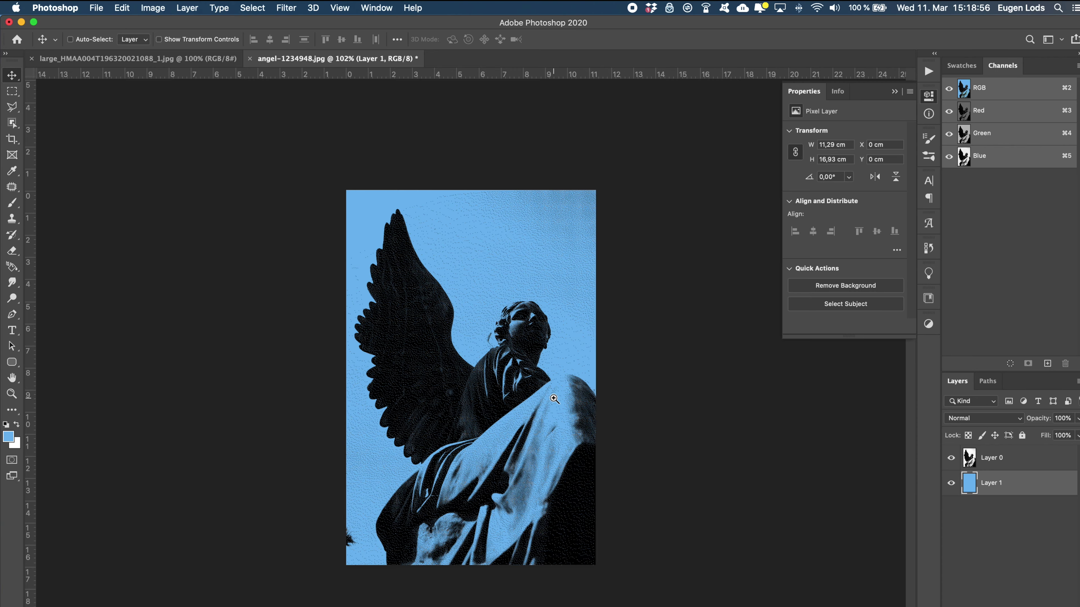
{"action": "left_click", "coordinate": [554, 399]}
{"action": "left_click", "coordinate": [991, 458]}
{"action": "key", "text": "super+i"}
{"action": "left_click", "coordinate": [476, 413], "text": "alt"}
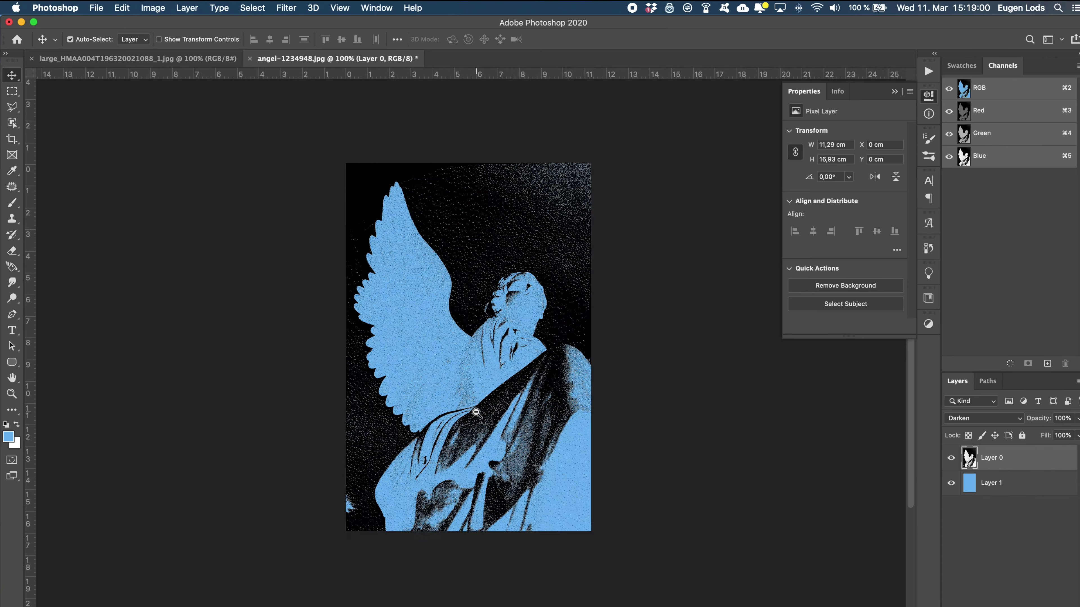
{"action": "left_click", "coordinate": [626, 401], "text": "super"}
{"action": "key", "text": "super+i"}
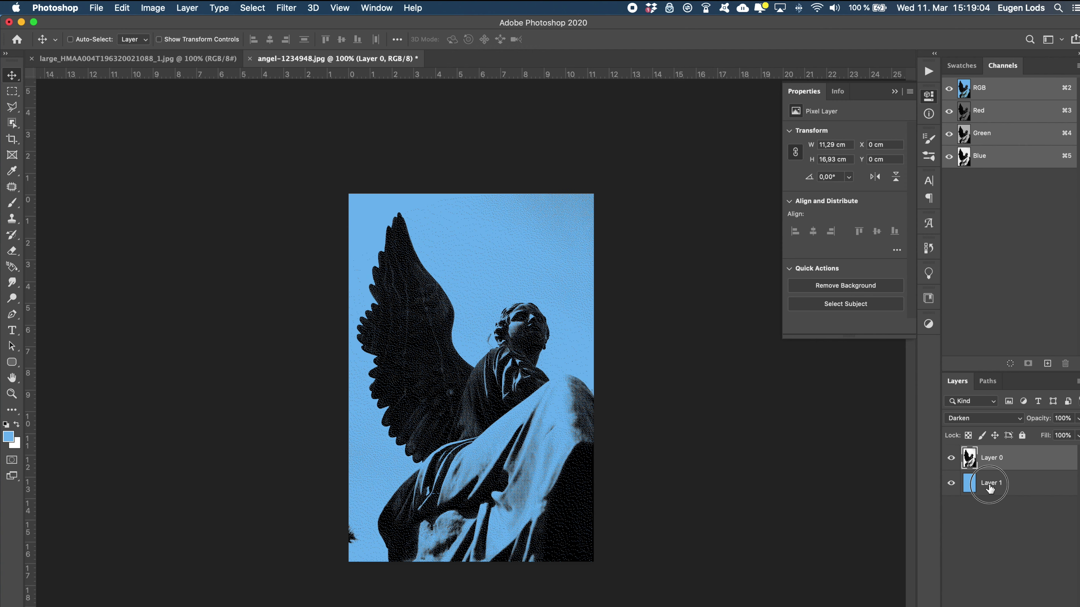
{"action": "key", "text": "super+Tab"}
{"action": "mouse_move", "coordinate": [631, 135]}
{"action": "left_mouse_down"}
{"action": "mouse_move", "coordinate": [561, 386]}
{"action": "mouse_move", "coordinate": [549, 489]}
{"action": "left_mouse_up"}
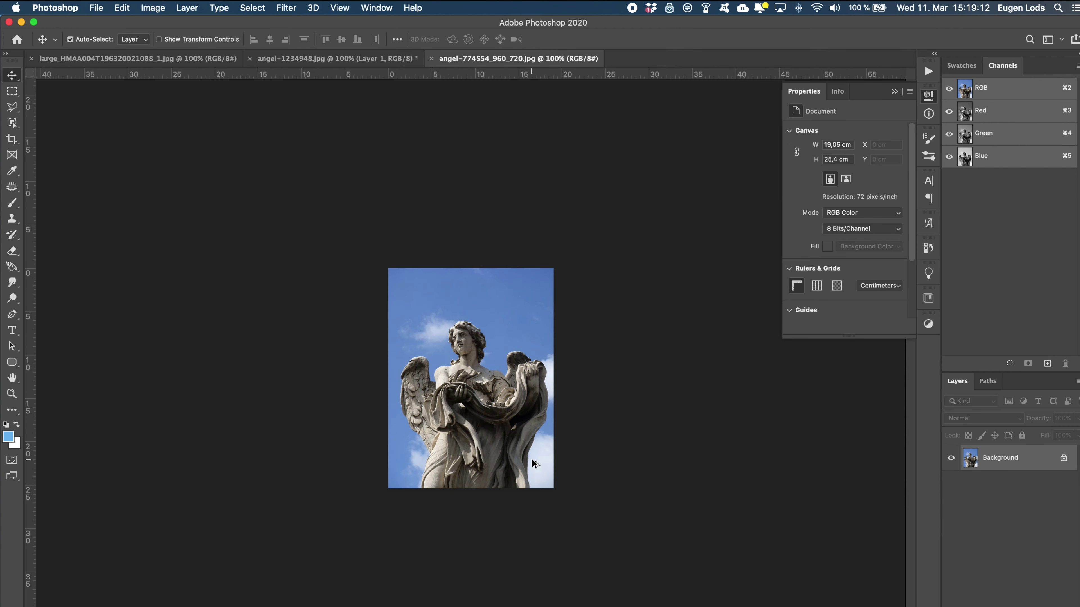
- Make the photo Grayscale, add and duplicate a Brightness/Contrast adjustment, then merge into the background
{"action": "key", "text": "super+plus"}
{"action": "left_click", "coordinate": [187, 8]}
{"action": "mouse_move", "coordinate": [214, 22]}
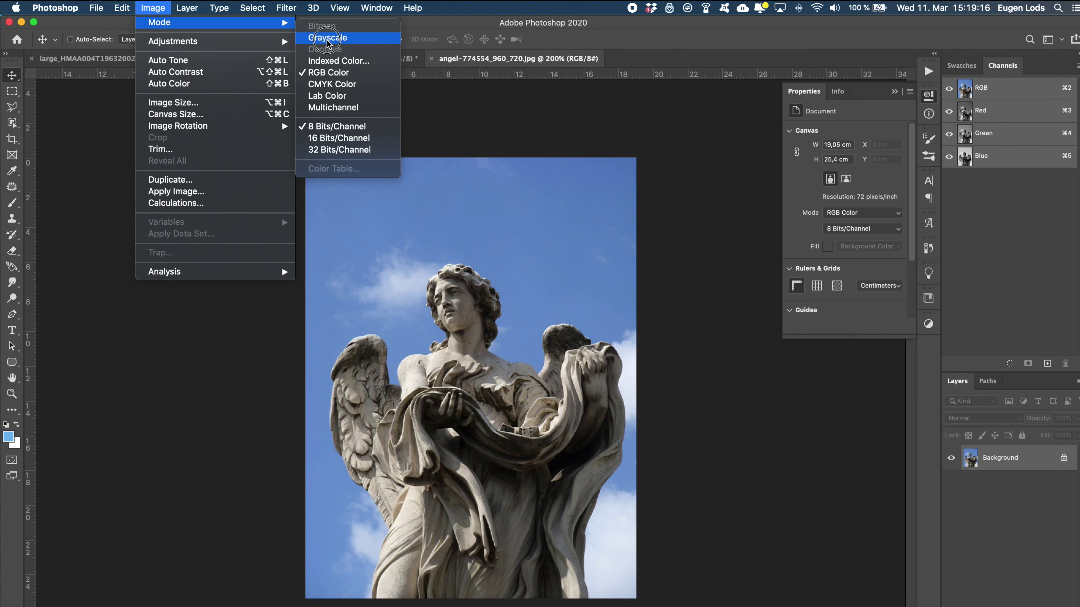
{"action": "left_click", "coordinate": [328, 38]}
{"action": "left_click", "coordinate": [929, 324]}
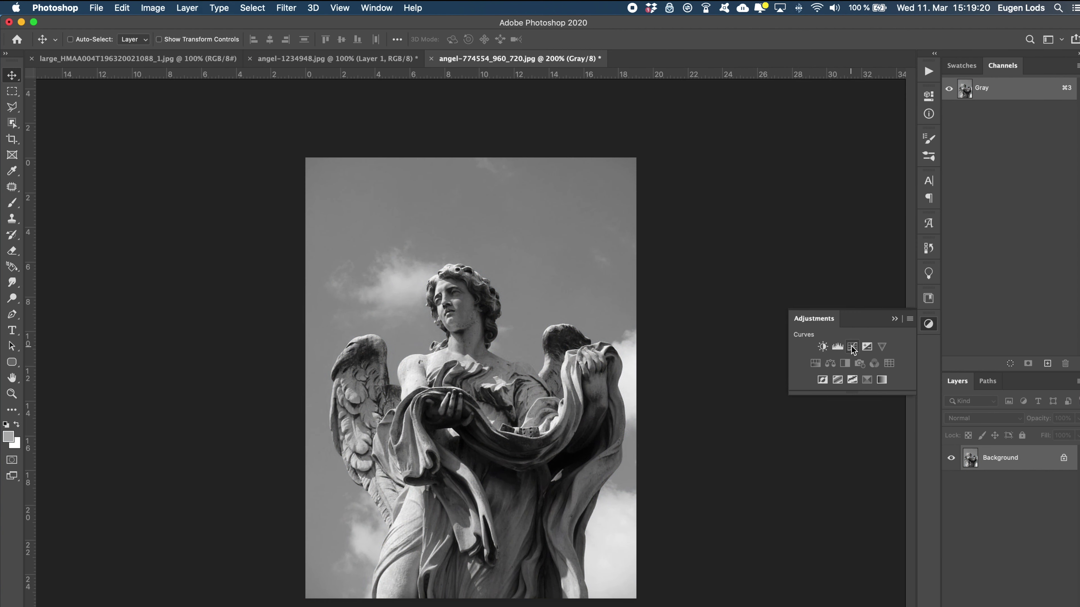
{"action": "left_click", "coordinate": [823, 347]}
{"action": "left_click_drag", "start_coordinate": [844, 166], "coordinate": [844, 169]}
{"action": "key", "text": "ctrl+j"}
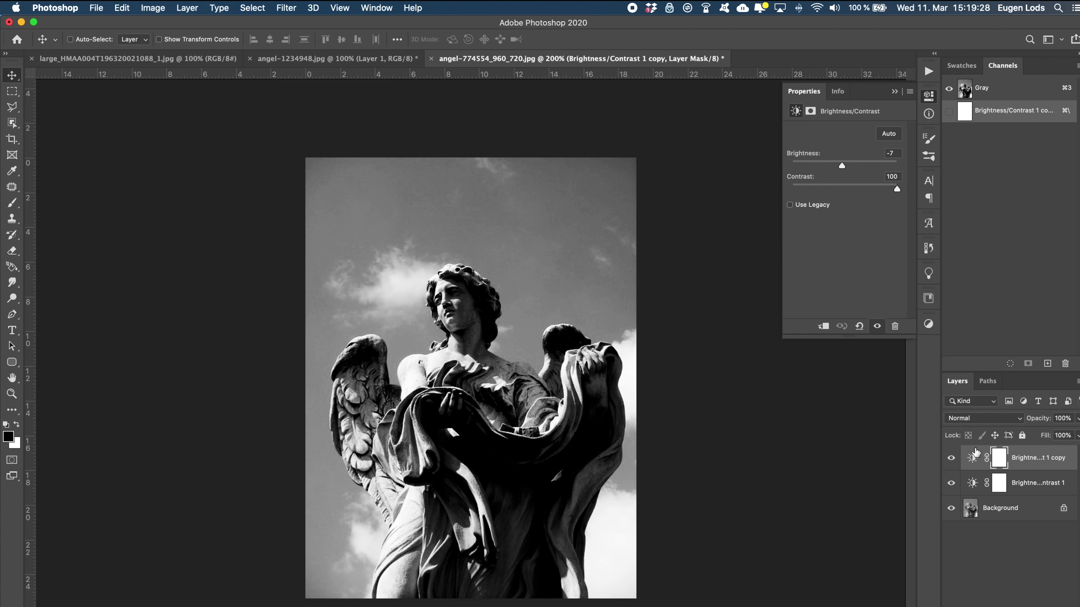
{"action": "key", "text": "ctrl+shift+e"}
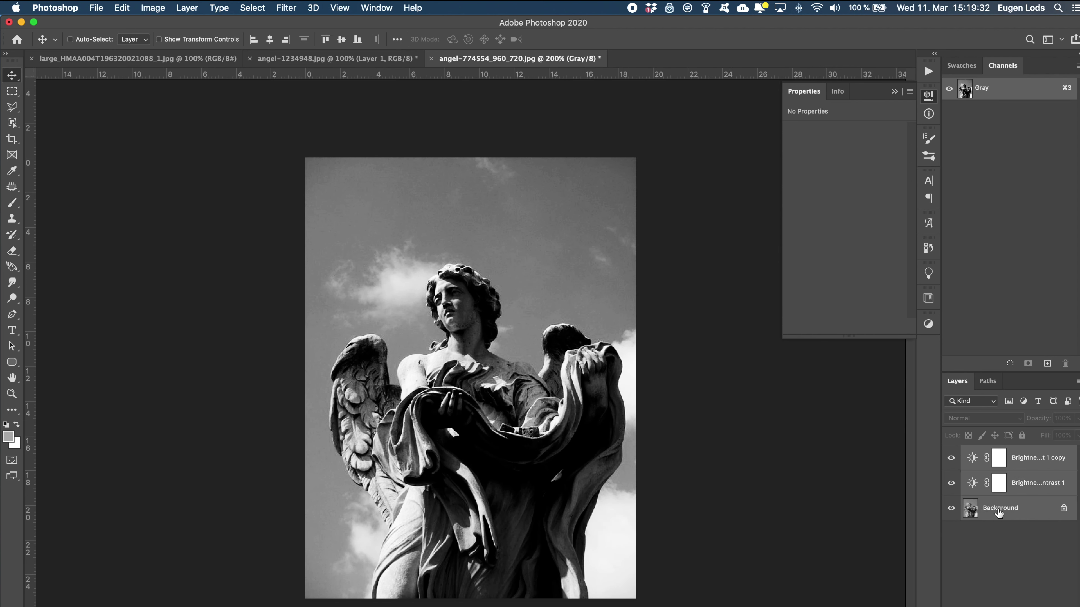
- Start a Bitmap conversion but cancel it, leaving the image grayscale
{"action": "left_click", "coordinate": [153, 8]}
{"action": "key", "text": "Return"}
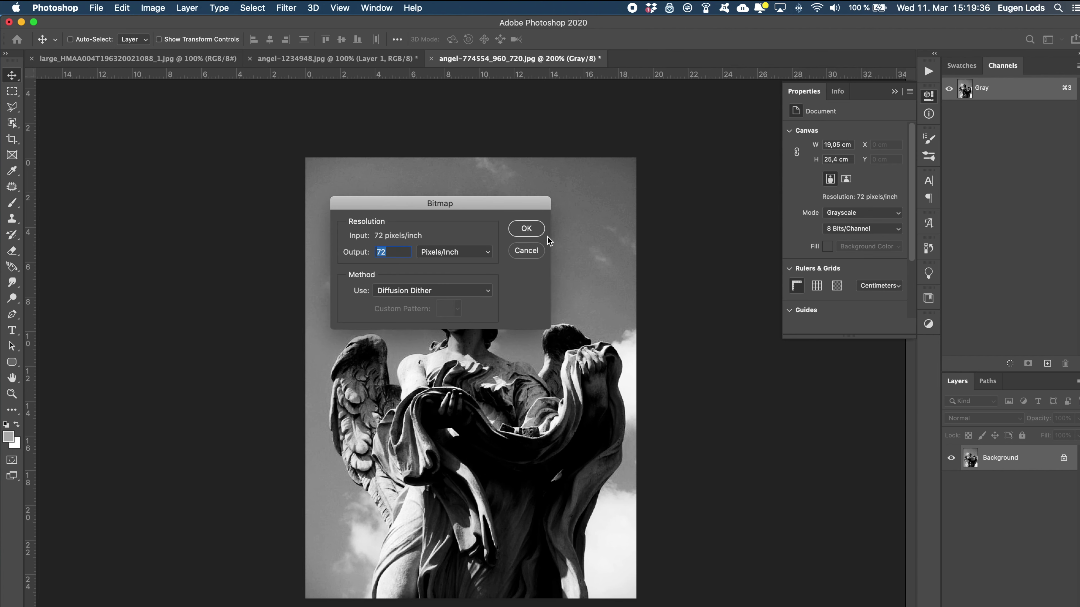
{"action": "left_click", "coordinate": [526, 251]}
{"action": "scroll", "coordinate": [526, 285], "scroll_direction": "up", "scroll_amount": 3}
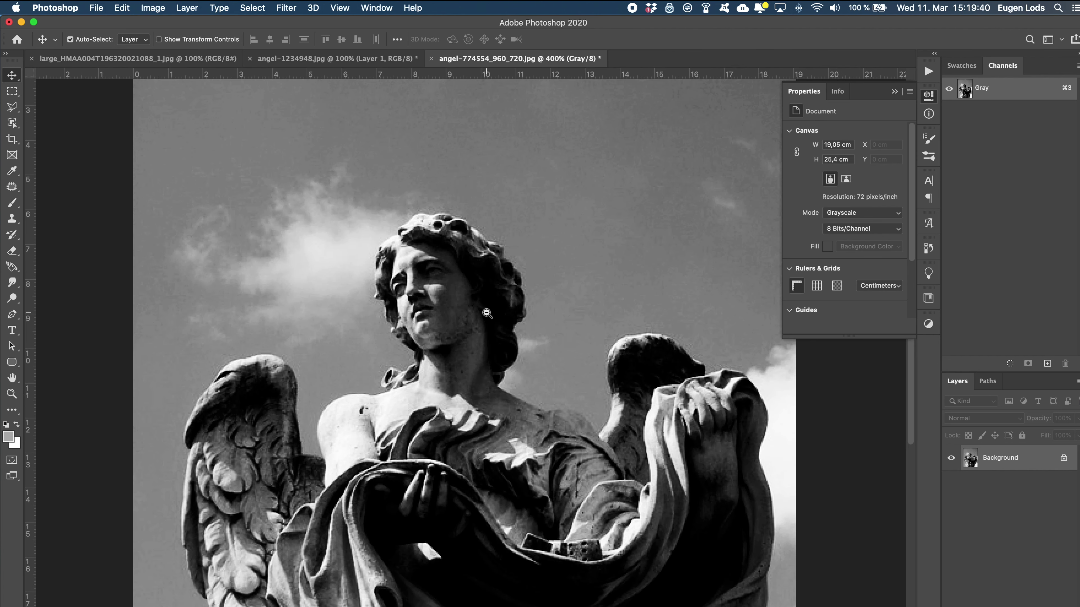
{"action": "scroll", "coordinate": [525, 285], "scroll_direction": "down", "scroll_amount": 3}
{"action": "left_click", "coordinate": [183, 8]}
{"action": "left_click", "coordinate": [187, 8]}
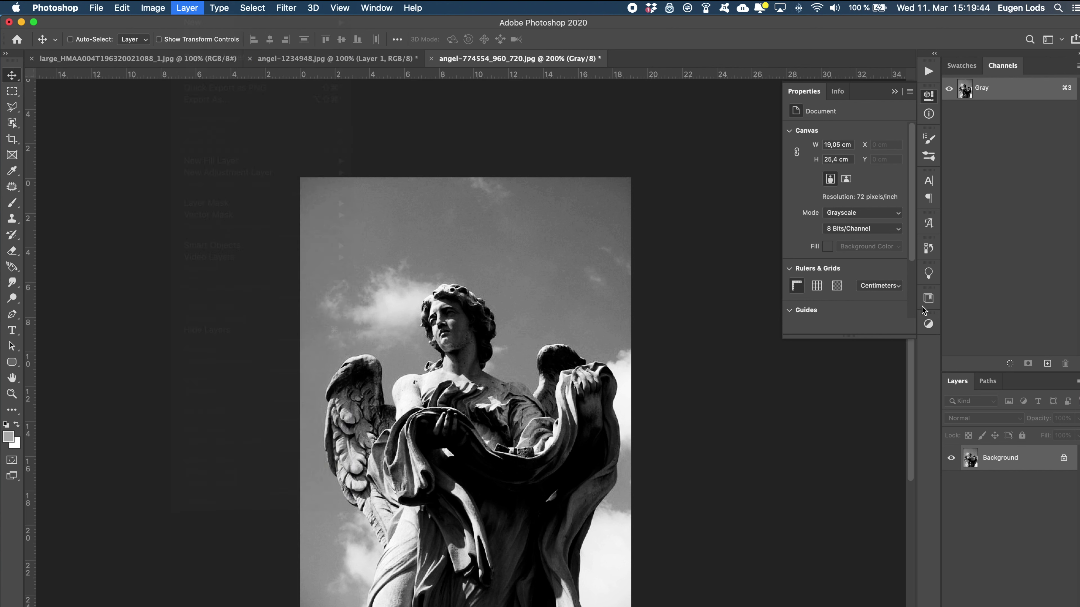
- Add a Curves adjustment that steepens the tones for more contrast
{"action": "left_click", "coordinate": [929, 325]}
{"action": "left_click", "coordinate": [852, 347]}
{"action": "left_click_drag", "start_coordinate": [835, 225], "coordinate": [841, 225]}
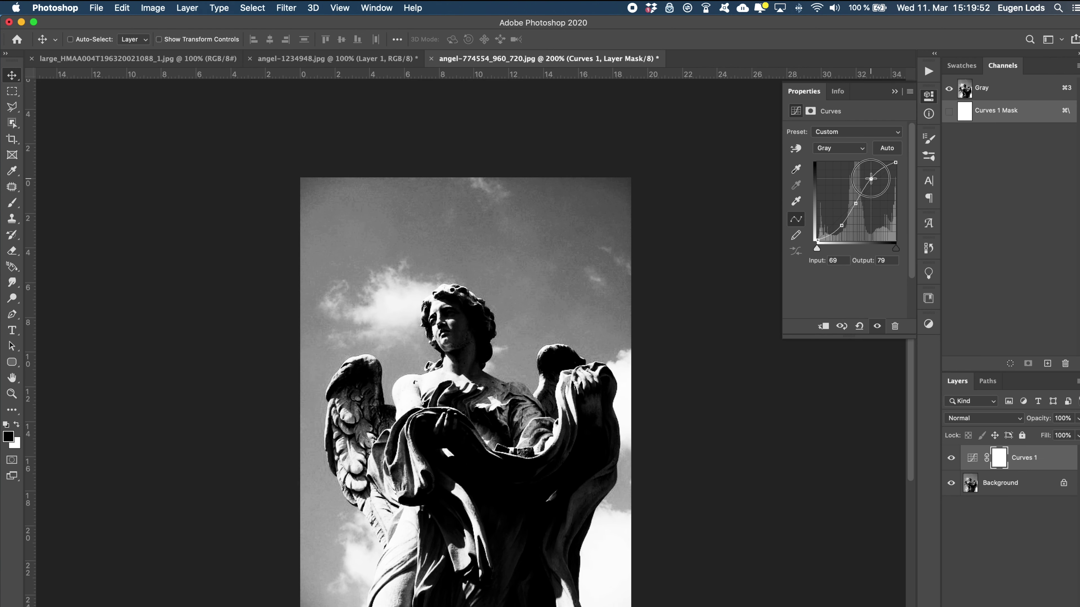
- Merge the curves down and convert the image to a Diffusion Dither bitmap
{"action": "key", "text": "super+e"}
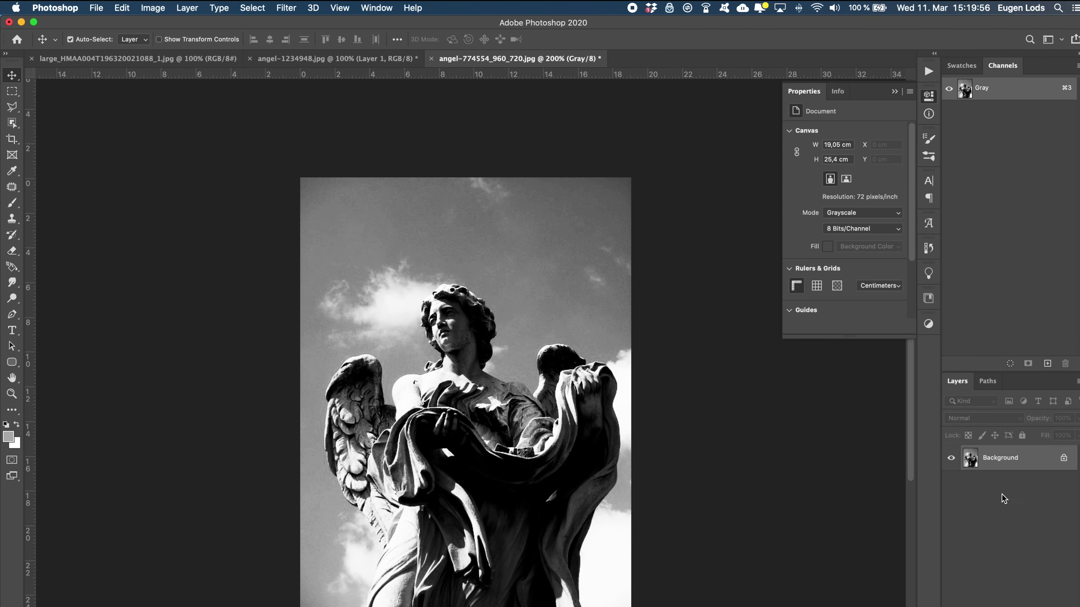
{"action": "left_click", "coordinate": [152, 8]}
{"action": "left_click", "coordinate": [340, 70]}
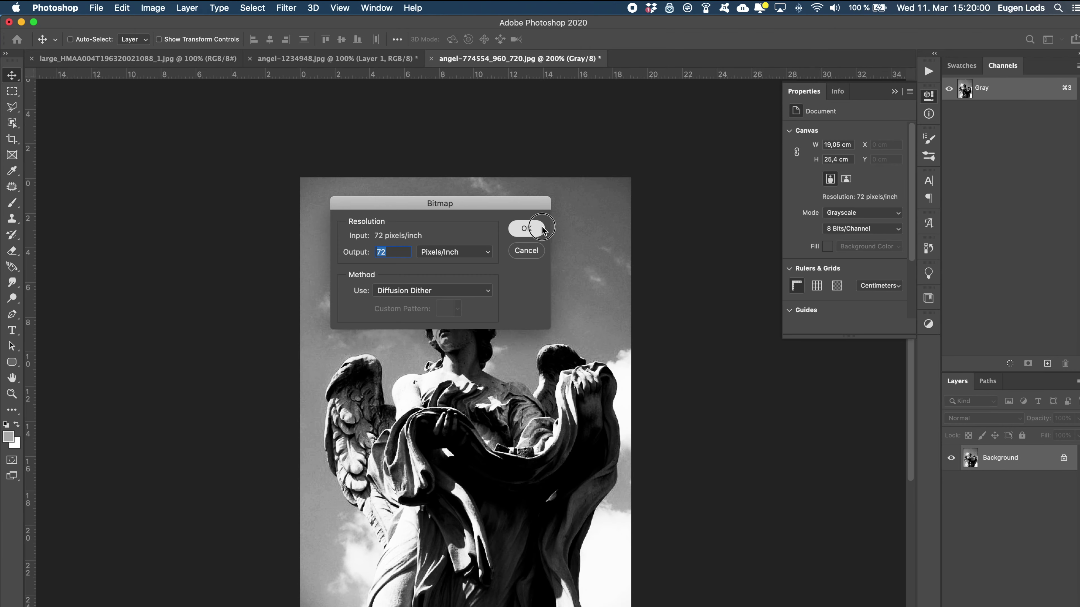
{"action": "left_click", "coordinate": [540, 234]}
{"action": "left_click", "coordinate": [495, 339], "text": "super"}
{"action": "key", "text": "super+1"}
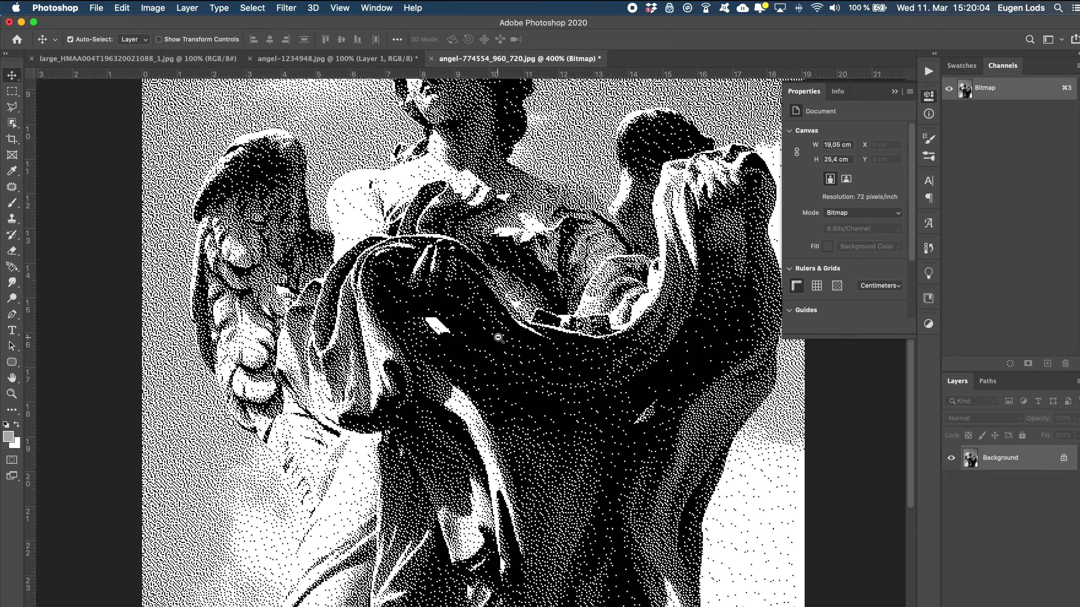
- Invert the dithered angel and convert it back to Grayscale
{"action": "key", "text": "super+i"}
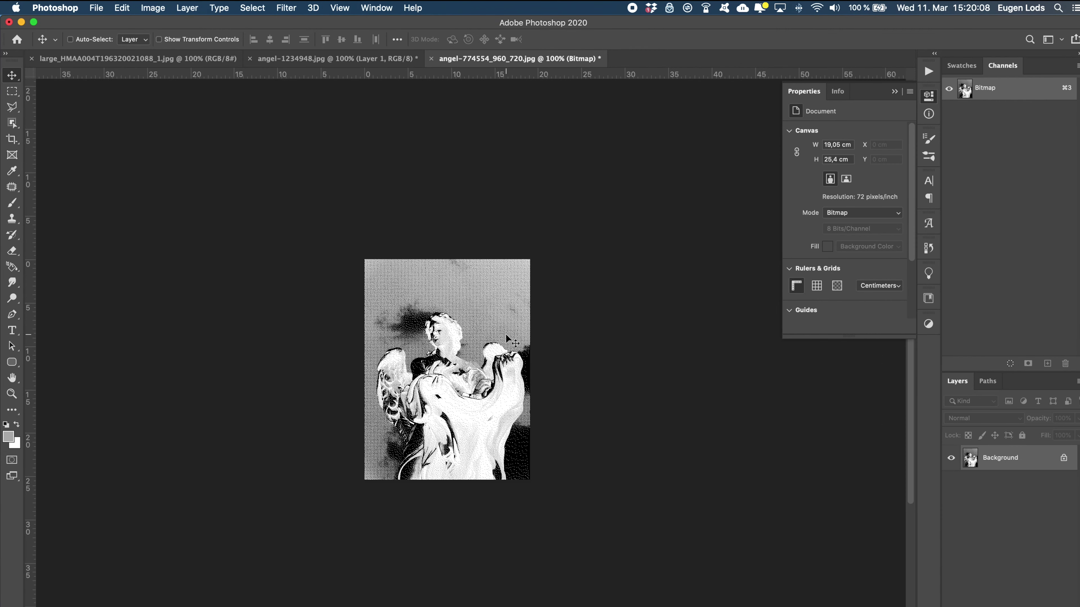
{"action": "left_click", "coordinate": [161, 5]}
{"action": "left_click", "coordinate": [340, 37]}
{"action": "left_click", "coordinate": [479, 255]}
{"action": "scroll", "coordinate": [444, 482], "scroll_direction": "up", "scroll_amount": 10}
{"action": "scroll", "coordinate": [444, 482], "scroll_direction": "down", "scroll_amount": 3}
{"action": "scroll", "coordinate": [459, 442], "scroll_direction": "down", "scroll_amount": 3}
{"action": "scroll", "coordinate": [480, 383], "scroll_direction": "down", "scroll_amount": 3}
{"action": "scroll", "coordinate": [502, 326], "scroll_direction": "down", "scroll_amount": 2}
{"action": "key", "text": "super+r"}
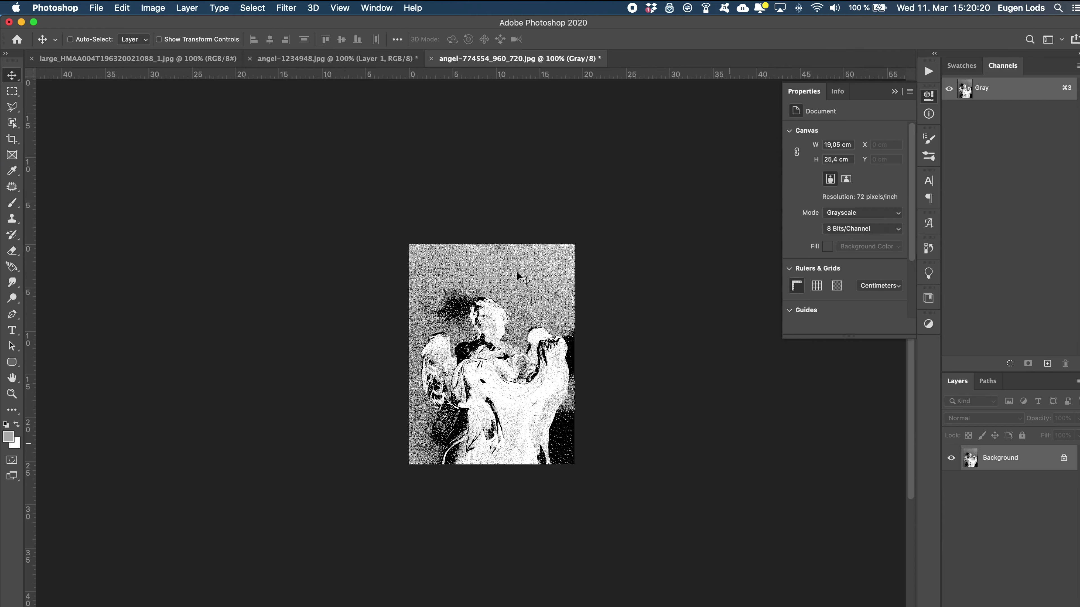
- Sample a purple colour from the T-shirt mockup document with the eyedropper
{"action": "left_click", "coordinate": [173, 58]}
{"action": "scroll", "coordinate": [430, 300], "scroll_direction": "up", "scroll_amount": 3}
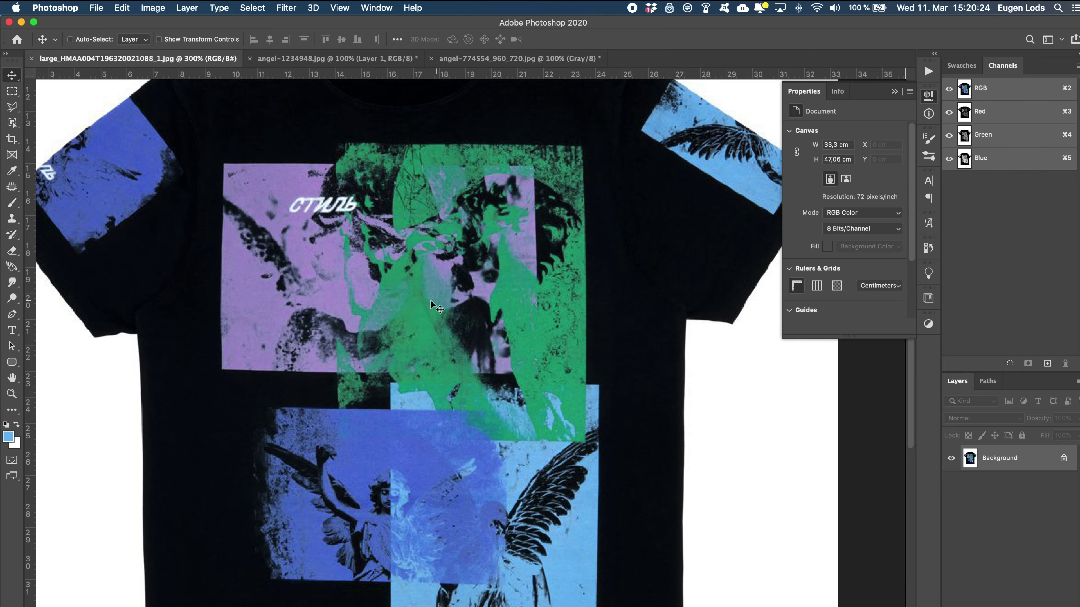
{"action": "key", "text": "i"}
{"action": "left_click", "coordinate": [510, 58]}
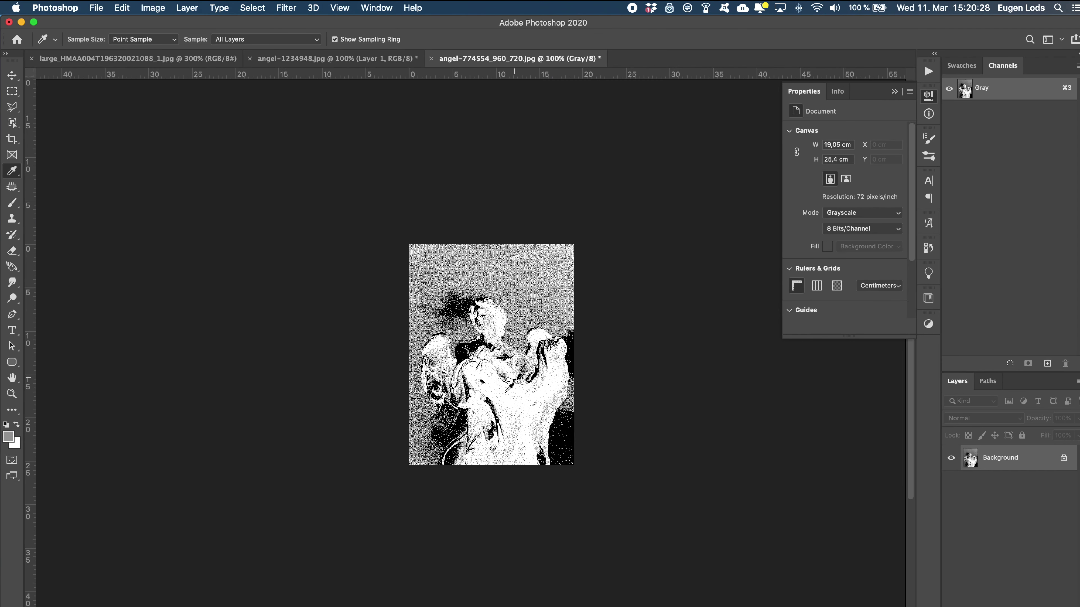
- Convert the angel image to RGB and fill a new layer with the purple colour
{"action": "left_click", "coordinate": [153, 8]}
{"action": "left_click", "coordinate": [336, 73]}
{"action": "key", "text": "super+shift+n"}
{"action": "key", "text": "Return"}
{"action": "key", "text": "alt+BackSpace"}
- Unlock the background as Layer 0, place it above the purple layer, and set Multiply blending
{"action": "double_click", "coordinate": [1024, 488]}
{"action": "key", "text": "Return"}
{"action": "left_click_drag", "start_coordinate": [1024, 492], "coordinate": [1020, 461]}
{"action": "left_click", "coordinate": [972, 417]}
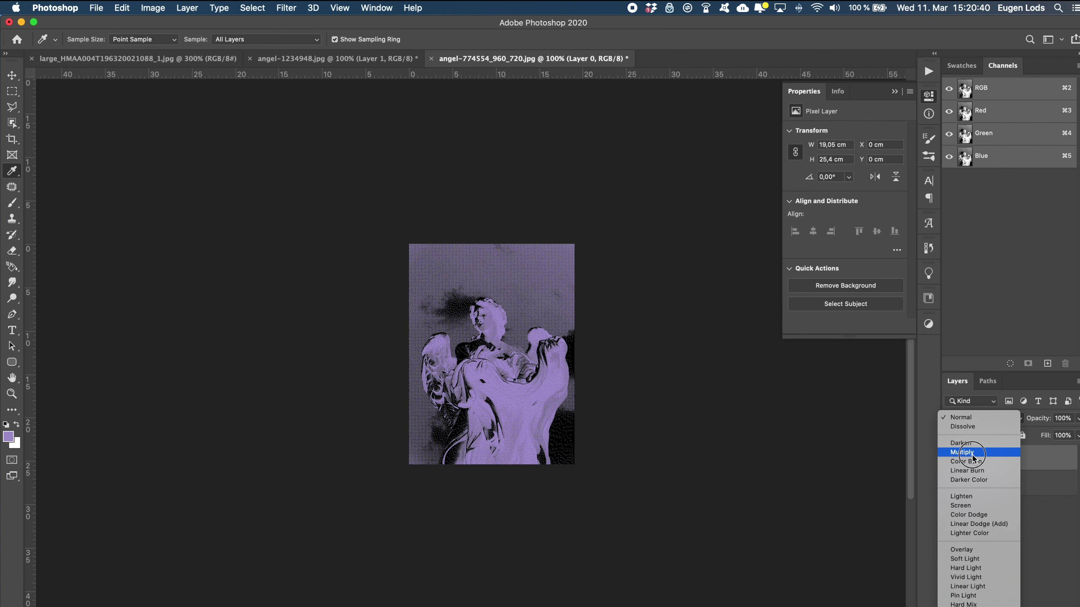
{"action": "left_click", "coordinate": [974, 453]}
{"action": "mouse_move", "coordinate": [999, 485]}
{"action": "left_mouse_down"}
{"action": "mouse_move", "coordinate": [244, 64]}
{"action": "mouse_move", "coordinate": [506, 324]}
{"action": "left_mouse_up"}
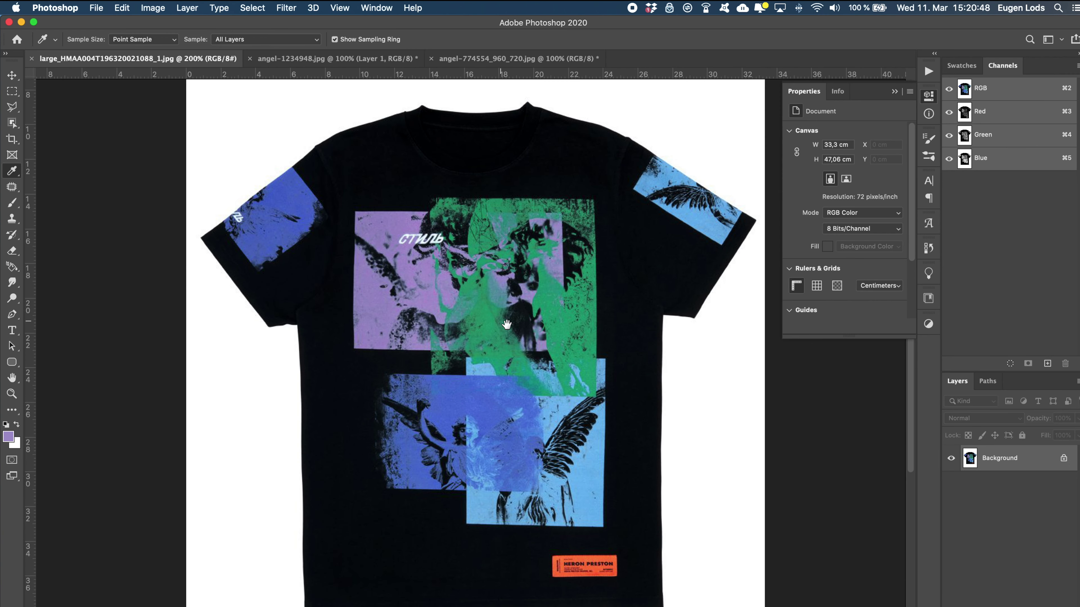
- Switch to Finder and browse the photos in the Engel folder
{"action": "key", "text": "super+Tab"}
{"action": "left_click", "coordinate": [620, 142]}
{"action": "key", "text": "Down"}
{"action": "key", "text": "Down"}
{"action": "key", "text": "Down"}
{"action": "key", "text": "Down"}
- Open angels-1228316.jpg in Adobe Photoshop 2020 from Finder
{"action": "key", "text": "Up"}
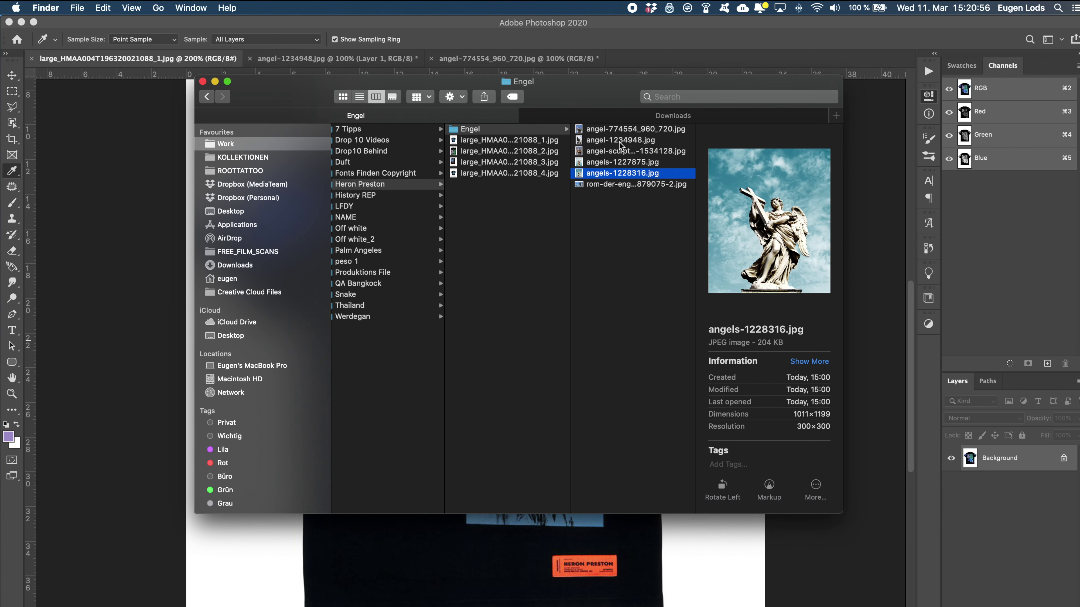
{"action": "right_click", "coordinate": [623, 173]}
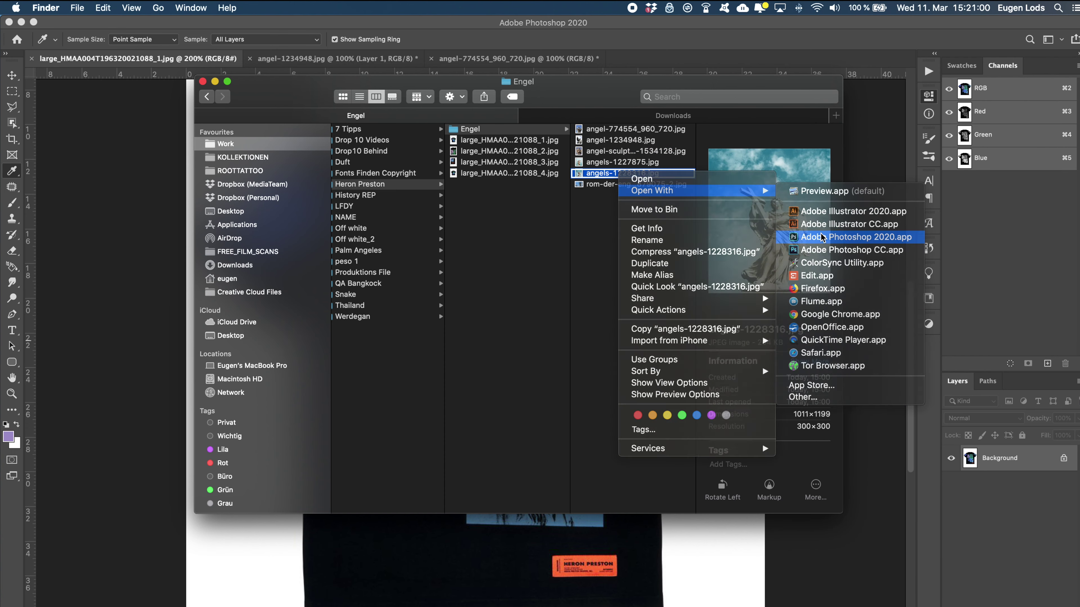
{"action": "left_click", "coordinate": [720, 231]}
- Preview the rom-der-engel-vor-der-engelsburg photo and open it in Photoshop
{"action": "key", "text": "super+Tab"}
{"action": "left_click", "coordinate": [639, 184]}
{"action": "key", "text": "space"}
{"action": "key", "text": "space"}
{"action": "right_click", "coordinate": [639, 184]}
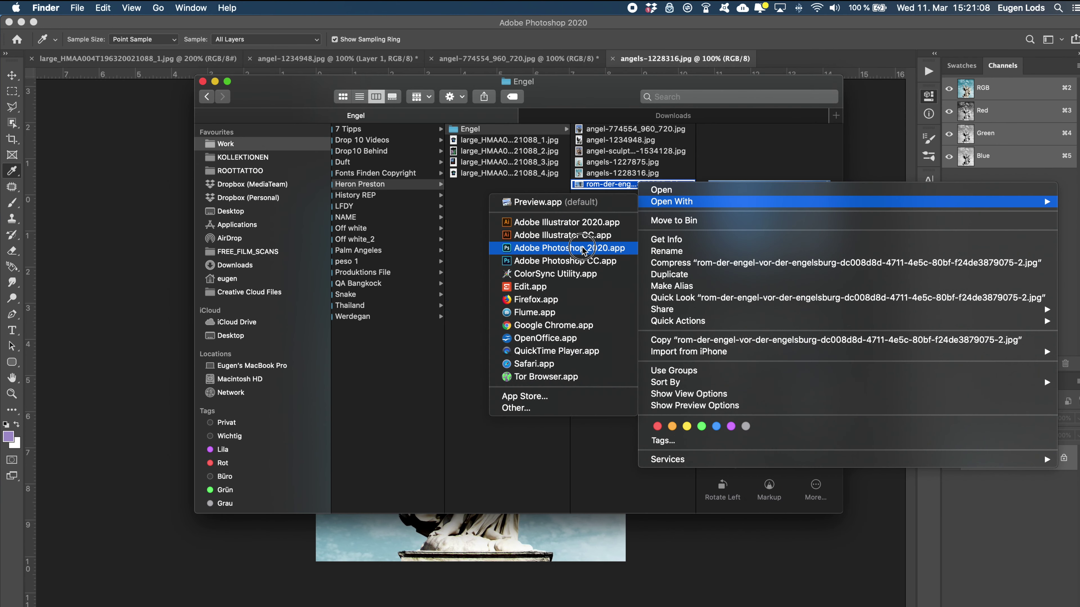
{"action": "left_click", "coordinate": [566, 248]}
{"action": "left_click", "coordinate": [153, 7]}
- Convert the Rome angel to Grayscale with Brightness/Contrast at contrast 100, brightness -14
{"action": "left_click", "coordinate": [323, 34]}
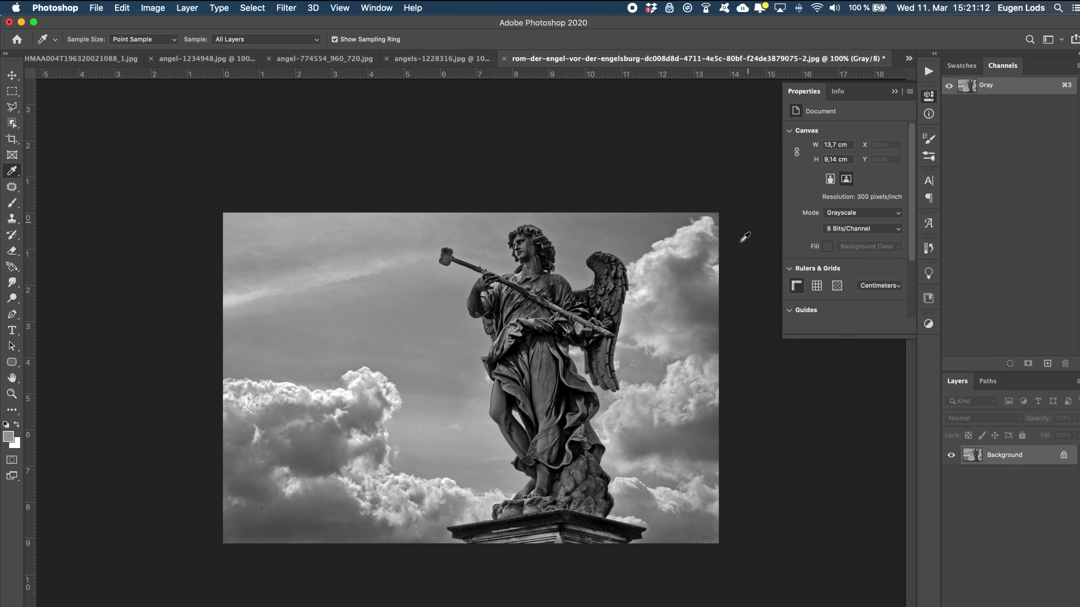
{"action": "left_click", "coordinate": [929, 324]}
{"action": "left_click", "coordinate": [827, 342]}
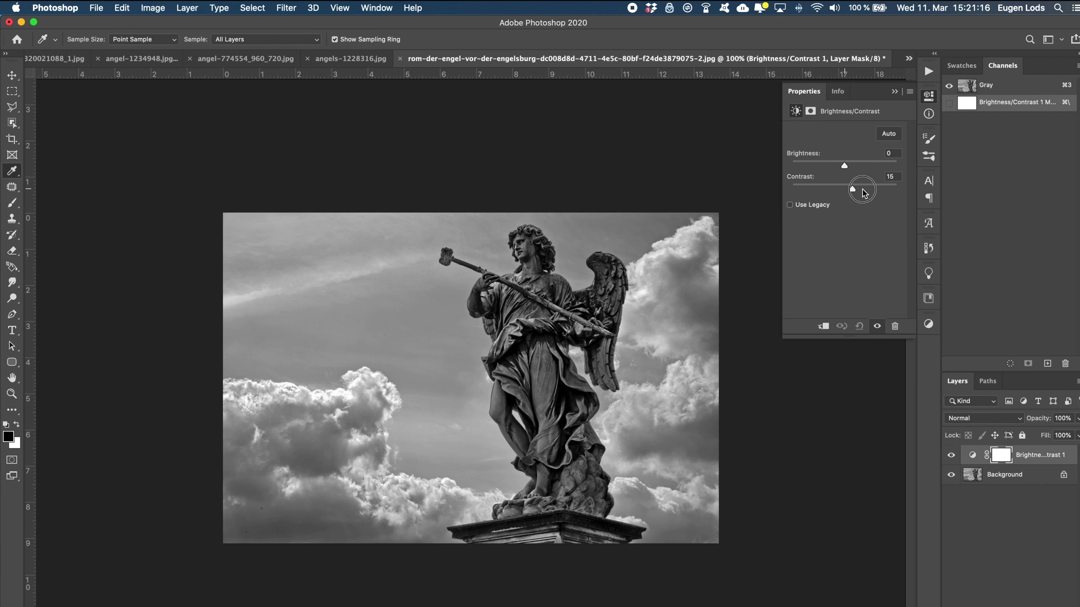
{"action": "left_click_drag", "start_coordinate": [863, 192], "coordinate": [897, 187]}
{"action": "left_click_drag", "start_coordinate": [844, 166], "coordinate": [840, 166]}
- Add a Curves adjustment with shadows pulled down for extra contrast
{"action": "left_click", "coordinate": [929, 324]}
{"action": "left_click", "coordinate": [853, 343]}
{"action": "left_click", "coordinate": [855, 203]}
{"action": "left_click_drag", "start_coordinate": [844, 213], "coordinate": [868, 181]}
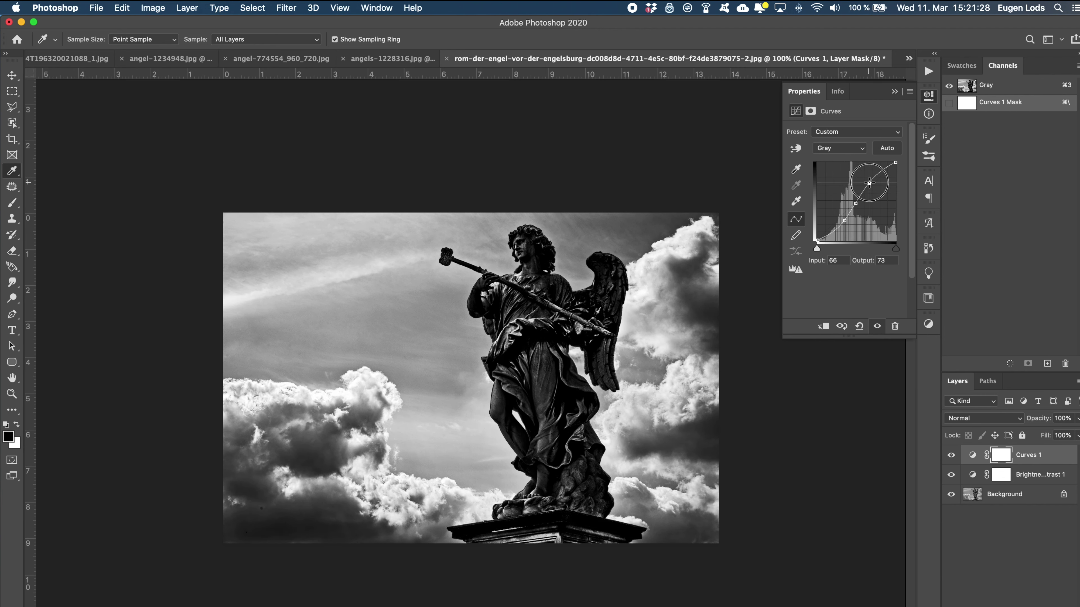
- Add a Levels adjustment with white input 236 and flatten into the background
{"action": "left_click", "coordinate": [928, 324]}
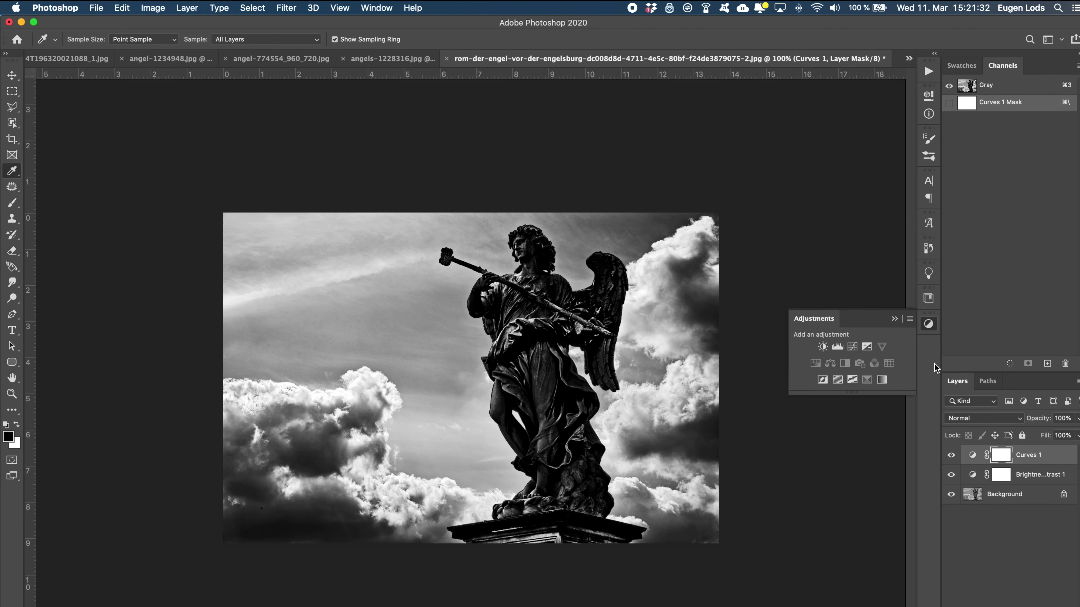
{"action": "left_click", "coordinate": [843, 344]}
{"action": "left_click_drag", "start_coordinate": [899, 222], "coordinate": [850, 225]}
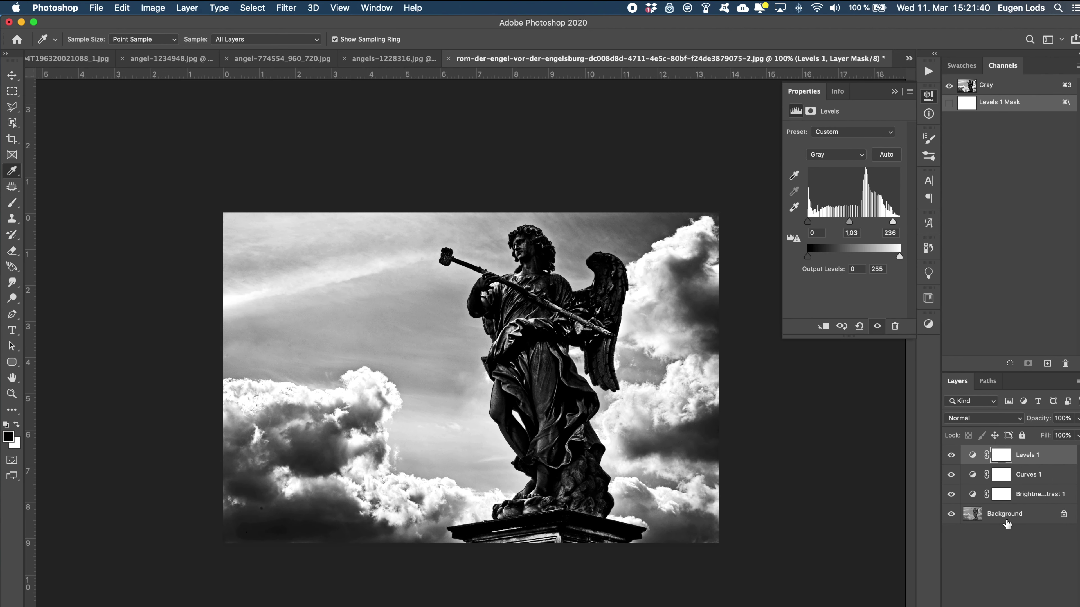
{"action": "left_click", "coordinate": [187, 8]}
- Convert the Rome angel to a diffusion-dither bitmap, then back to grayscale
{"action": "left_click", "coordinate": [314, 22]}
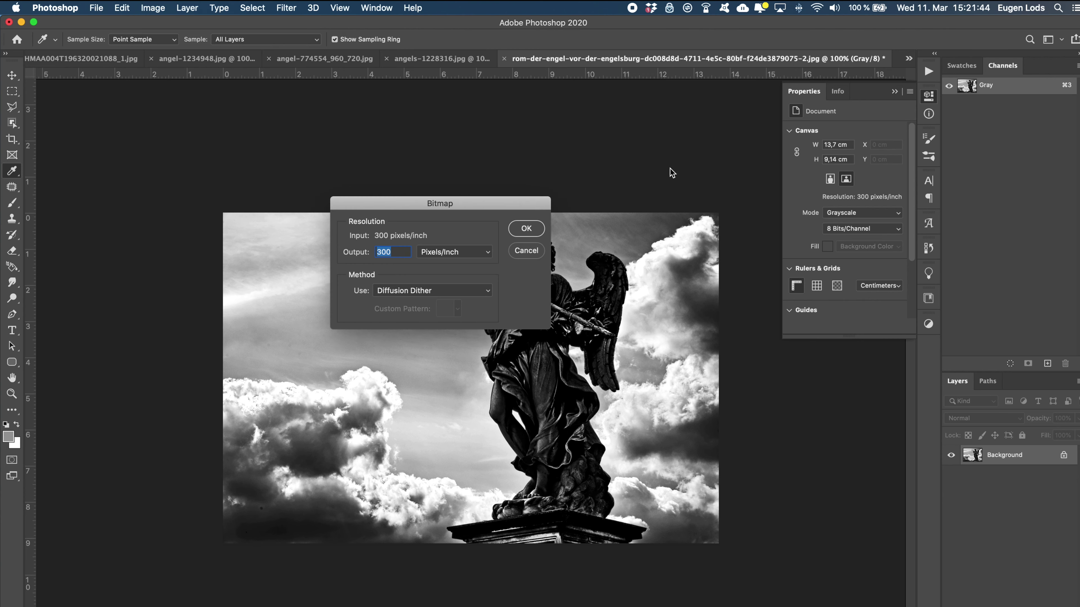
{"action": "left_click", "coordinate": [526, 228]}
{"action": "left_click", "coordinate": [152, 8]}
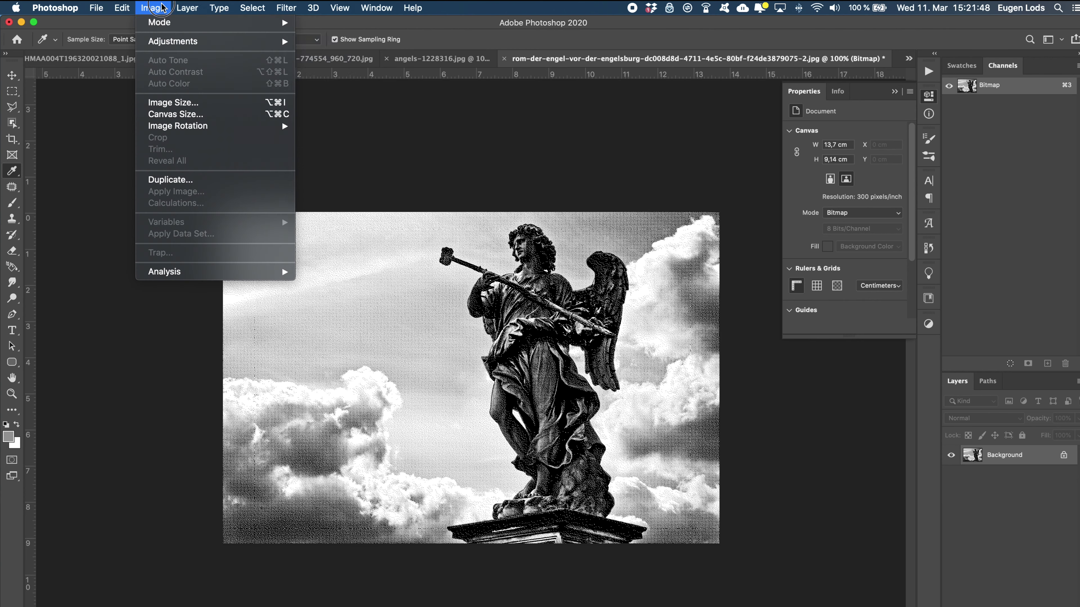
{"action": "left_click", "coordinate": [326, 33]}
{"action": "key", "text": "Return"}
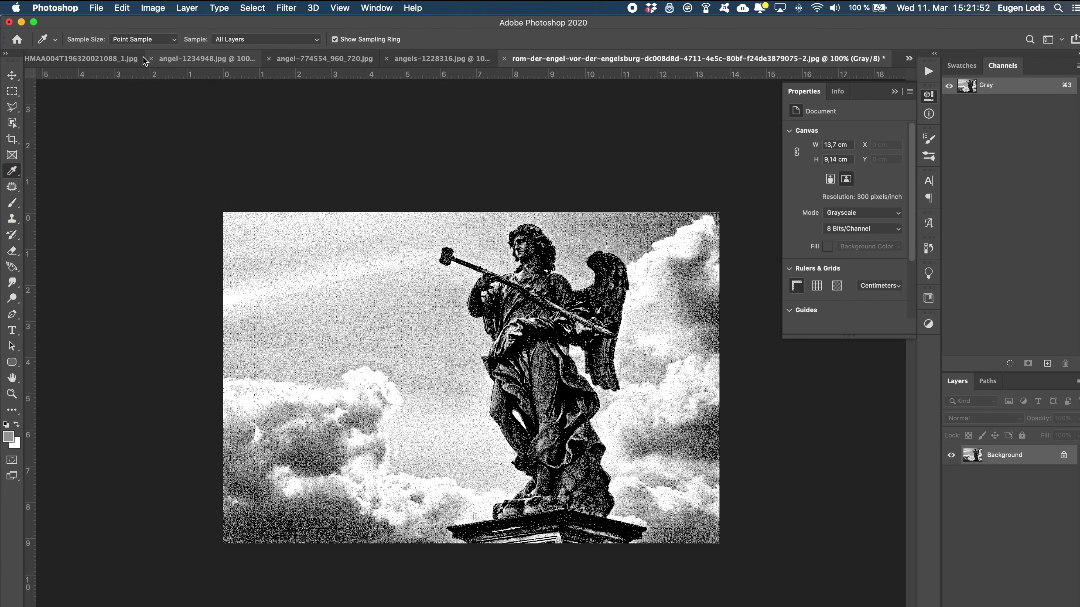
- Add a new empty layer to the Rome angel document
{"action": "left_click", "coordinate": [143, 60]}
{"action": "left_click", "coordinate": [780, 60]}
{"action": "key", "text": "super+shift+n"}
{"action": "key", "text": "Return"}
- Convert the image to RGB without flattening and fill the new layer with green
{"action": "left_click", "coordinate": [153, 7]}
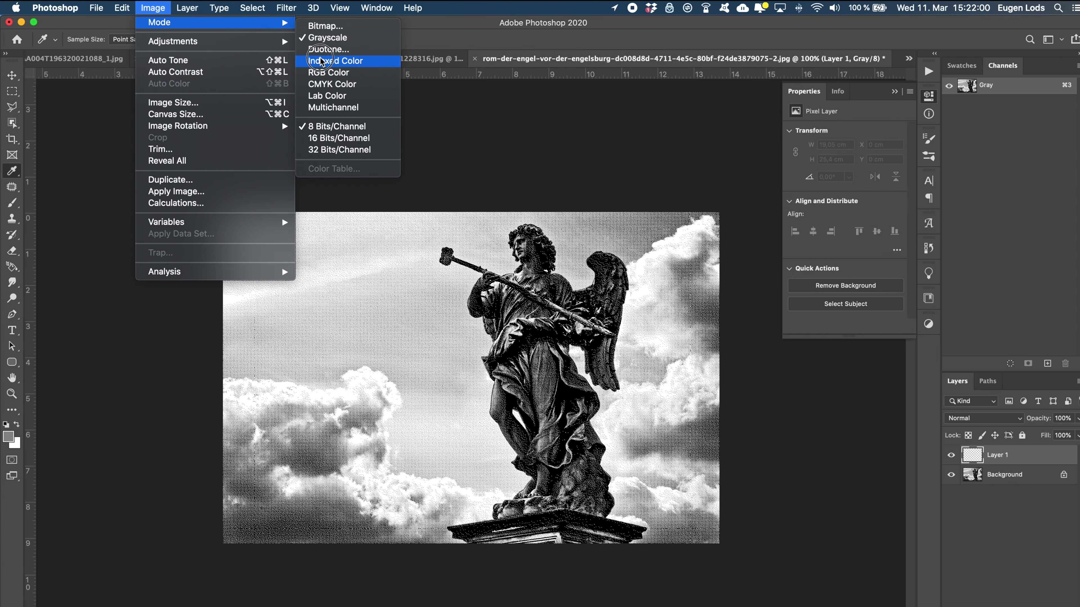
{"action": "mouse_move", "coordinate": [160, 22]}
{"action": "left_click", "coordinate": [340, 76]}
{"action": "left_click", "coordinate": [517, 241]}
{"action": "key", "text": "shift+BackSpace"}
{"action": "key", "text": "Return"}
- Turn the background into Layer 0, move it above the green layer and set it to Multiply
{"action": "double_click", "coordinate": [993, 476]}
{"action": "key", "text": "Return"}
{"action": "left_click_drag", "start_coordinate": [992, 476], "coordinate": [993, 451]}
{"action": "left_click", "coordinate": [982, 418]}
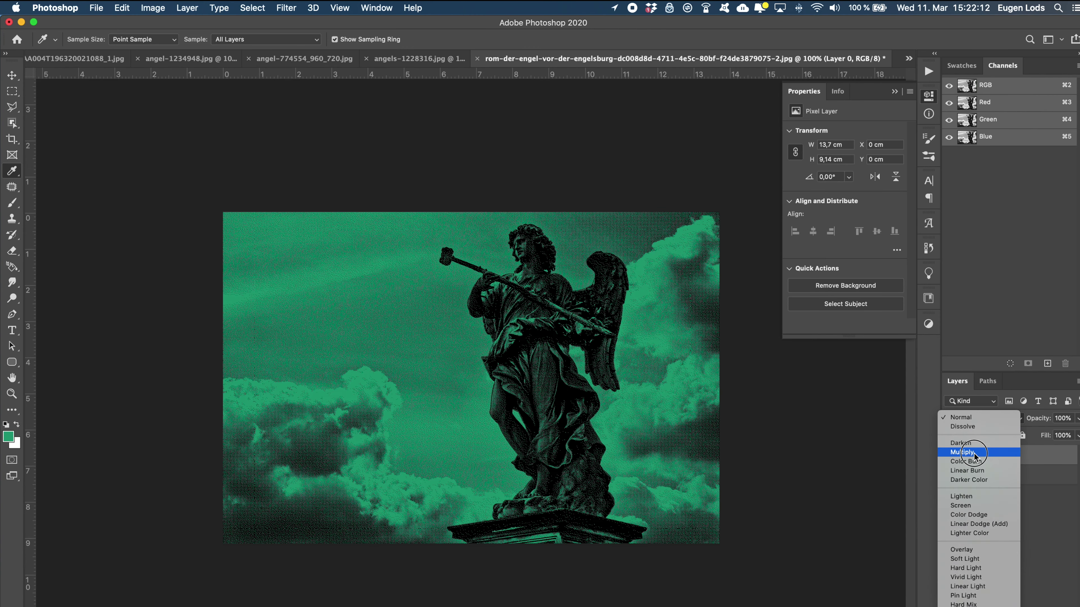
{"action": "left_click", "coordinate": [974, 453]}
- Refill the green layer with a brighter green, then reselect the angel Layer 0
{"action": "left_click", "coordinate": [980, 479]}
{"action": "left_click", "coordinate": [8, 437]}
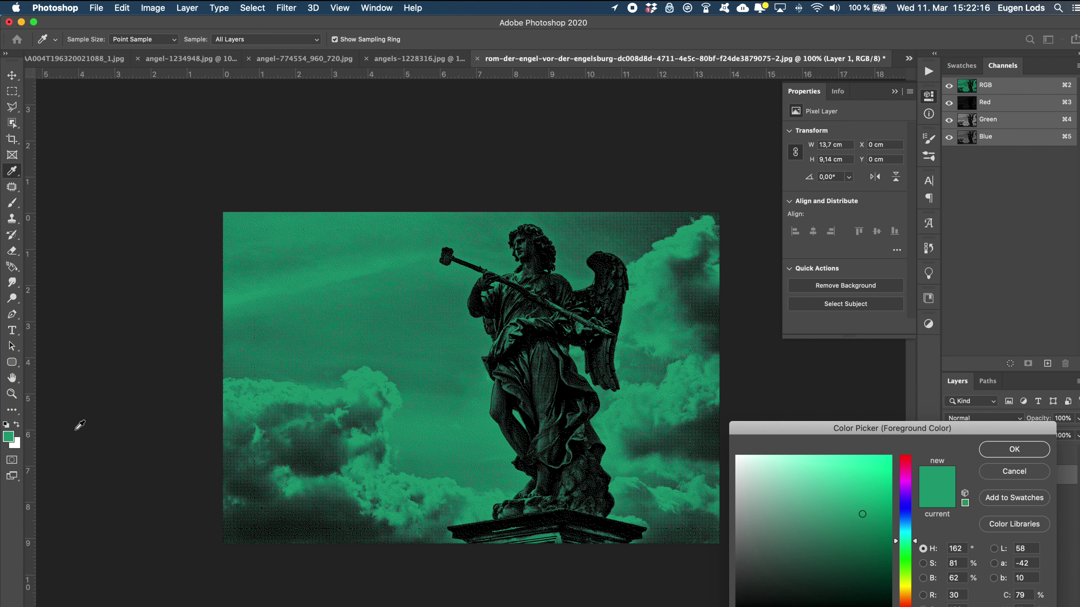
{"action": "left_click", "coordinate": [1014, 449]}
{"action": "key", "text": "shift+BackSpace"}
{"action": "key", "text": "Return"}
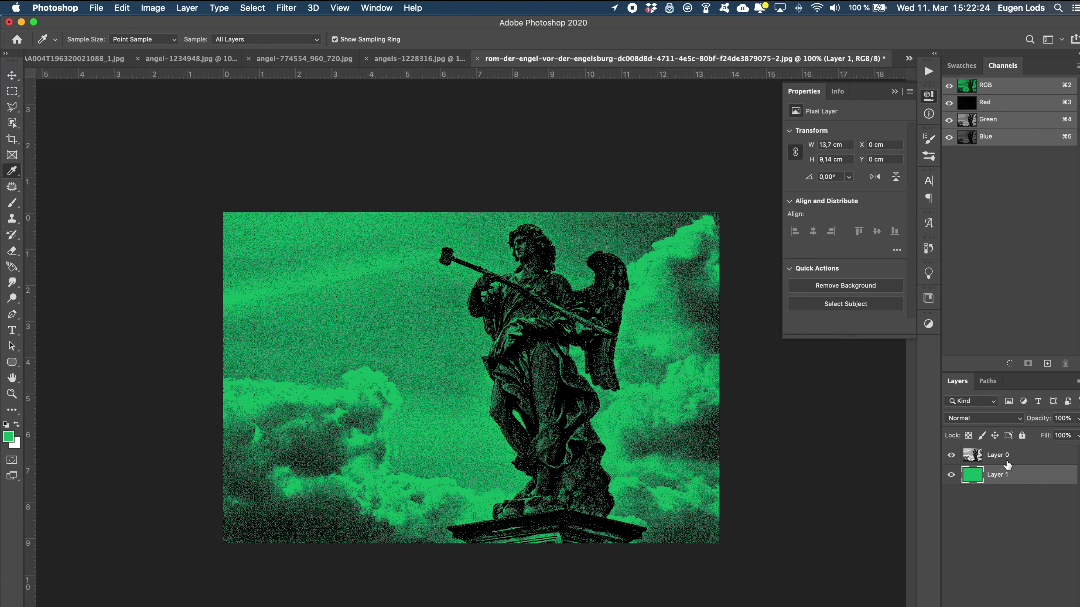
{"action": "left_click", "coordinate": [1005, 462], "text": "shift"}
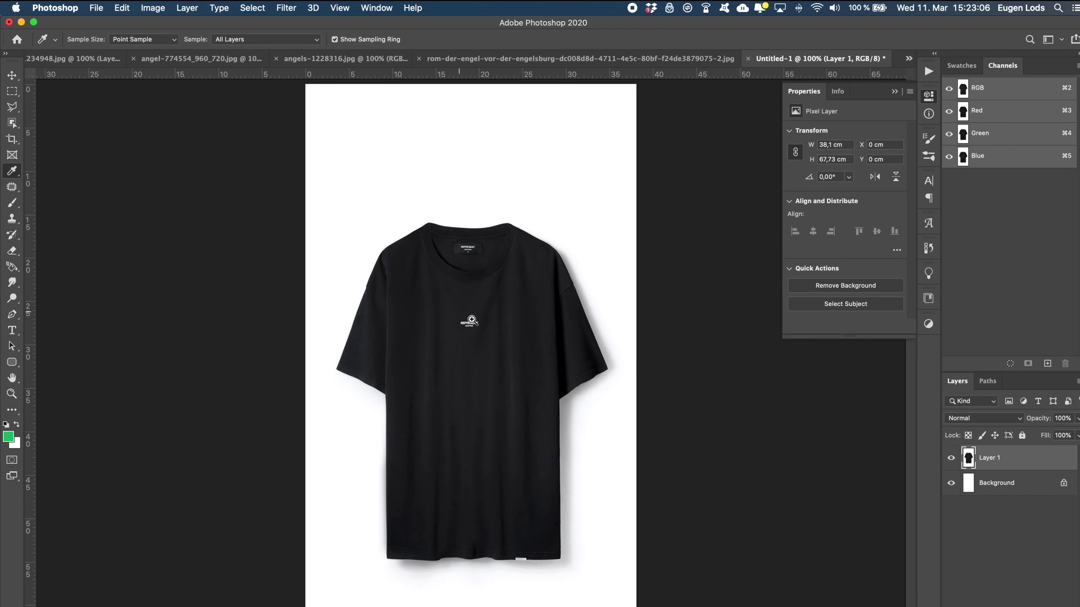
- Patch the chest logo off the black T-shirt with plain fabric
{"action": "scroll", "coordinate": [472, 320], "scroll_direction": "up", "scroll_amount": 5}
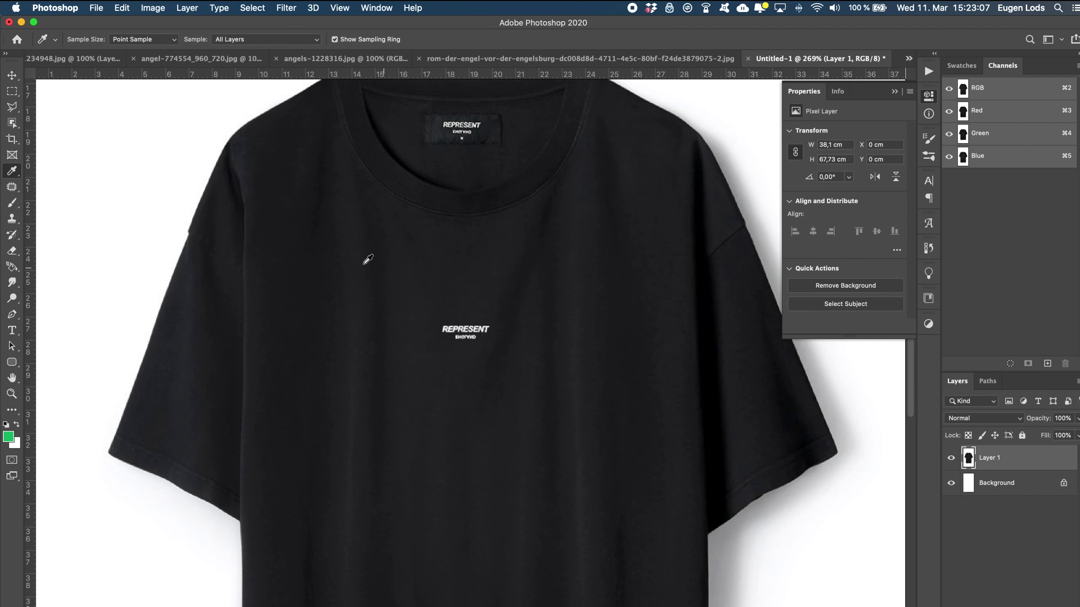
{"action": "key", "text": "j"}
{"action": "left_click_drag", "start_coordinate": [473, 327], "coordinate": [494, 301]}
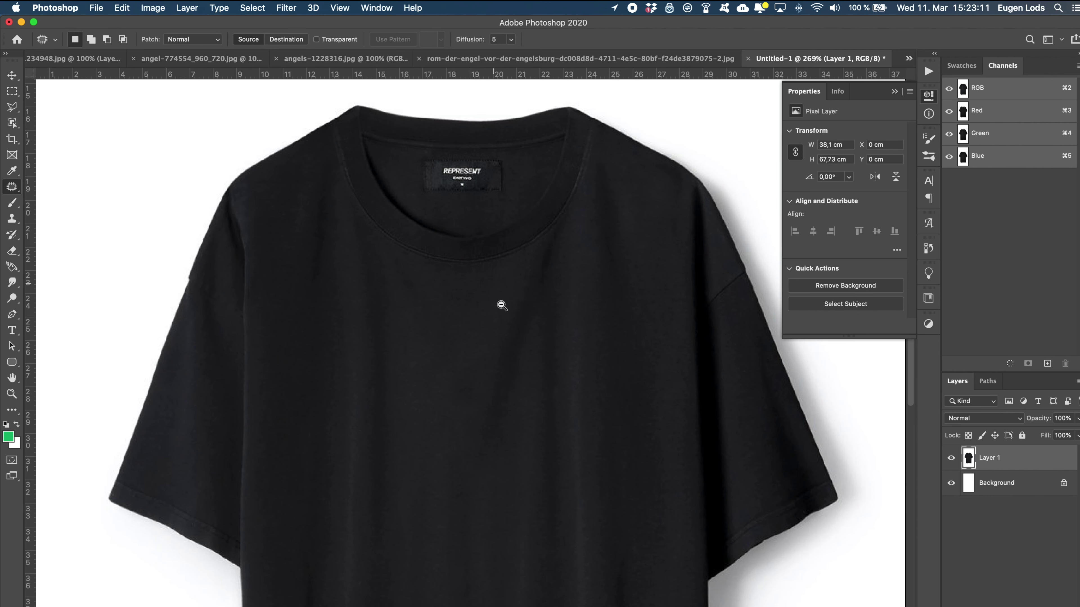
{"action": "scroll", "coordinate": [494, 301], "scroll_direction": "down", "scroll_amount": 5}
{"action": "scroll", "coordinate": [526, 349], "scroll_direction": "up", "scroll_amount": 3}
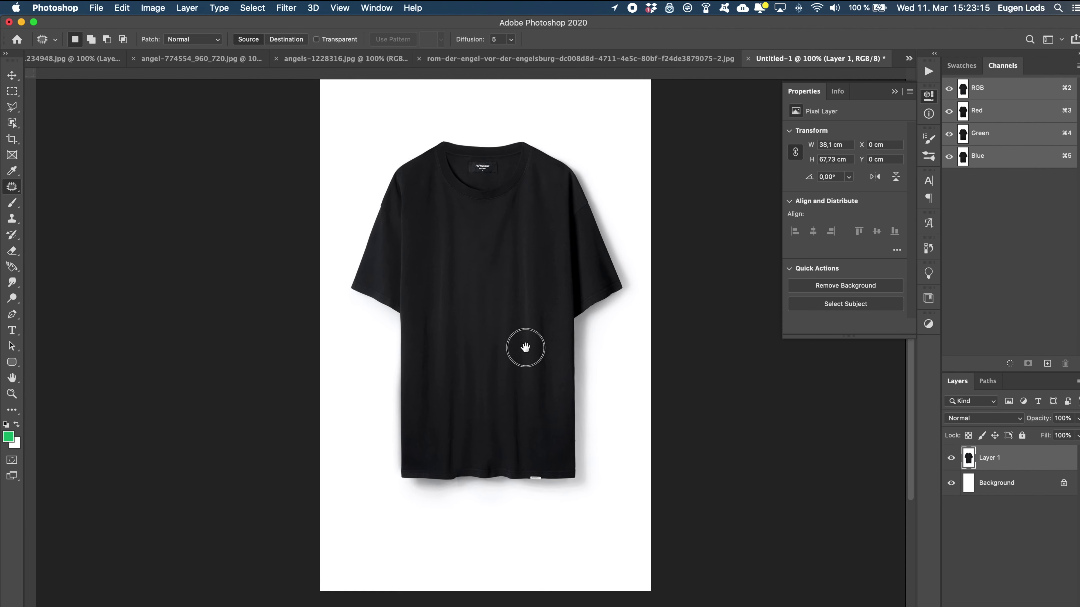
{"action": "scroll", "coordinate": [439, 381], "scroll_direction": "up", "scroll_amount": 5}
- Clone fabric over the hem tag and duplicate the T-shirt layer
{"action": "key", "text": "s"}
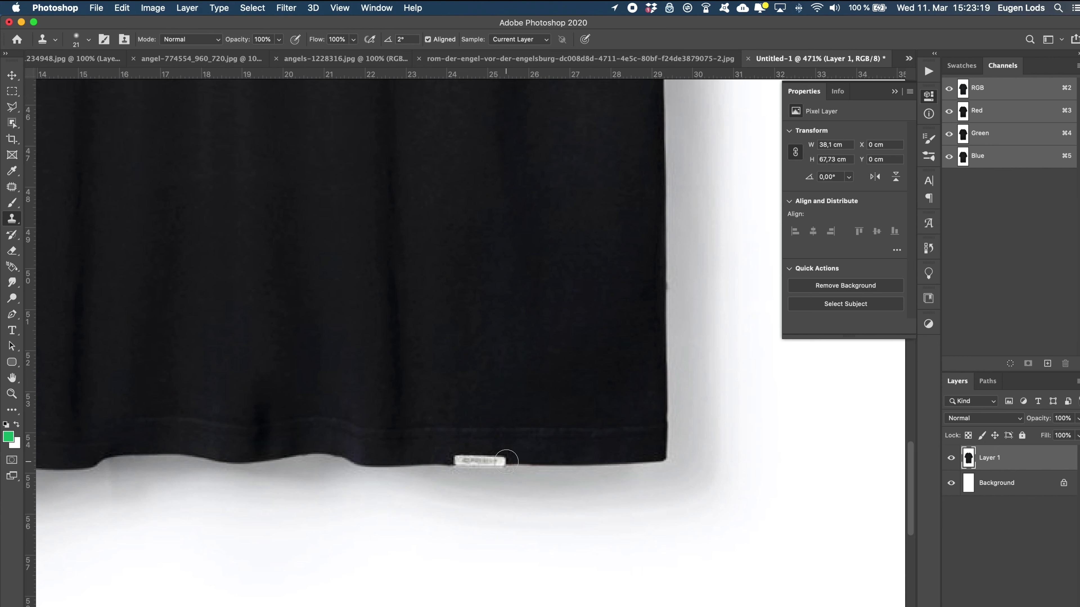
{"action": "scroll", "coordinate": [499, 407], "scroll_direction": "down", "scroll_amount": 4}
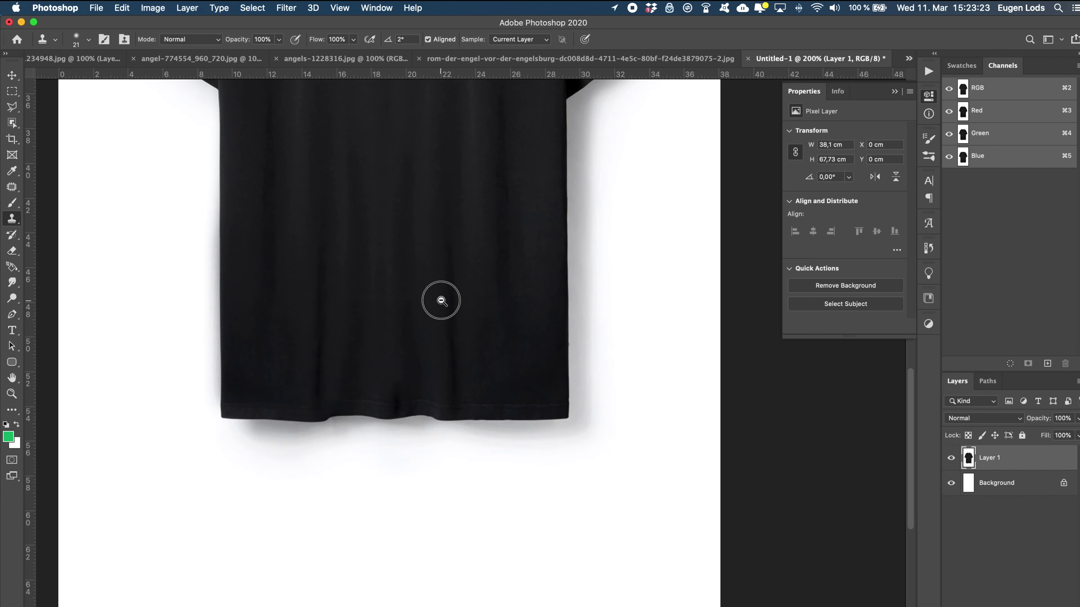
{"action": "scroll", "coordinate": [436, 299], "scroll_direction": "down", "scroll_amount": 4}
{"action": "key", "text": "ctrl+j"}
- Widen the canvas to the right and move the shirt copy into the new space
{"action": "key", "text": "c"}
{"action": "left_click_drag", "start_coordinate": [586, 349], "coordinate": [675, 357]}
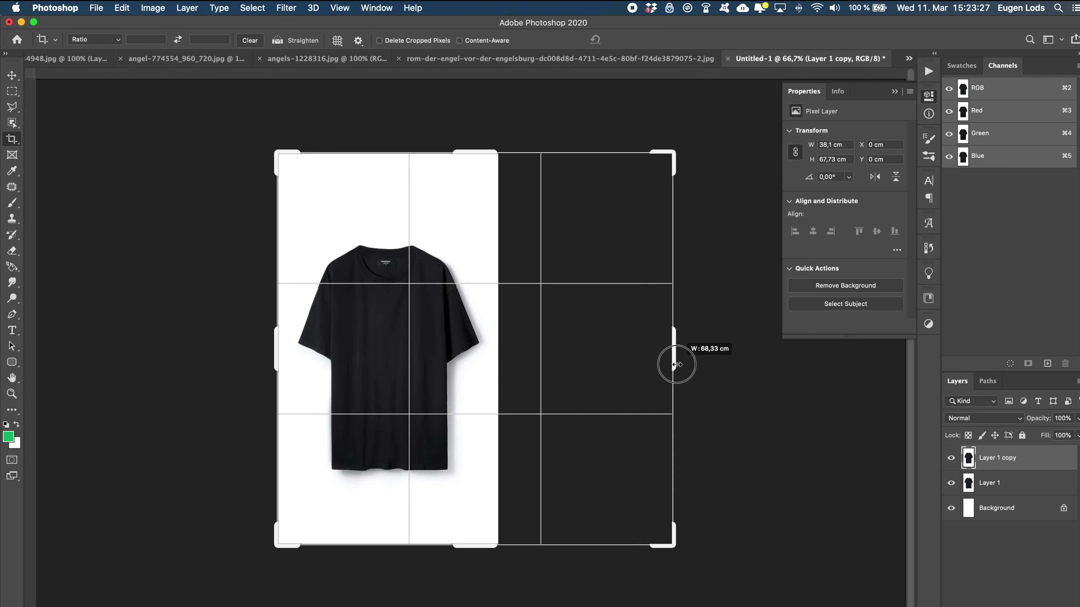
{"action": "key", "text": "Return"}
{"action": "key", "text": "v"}
{"action": "left_click_drag", "start_coordinate": [411, 380], "coordinate": [668, 380]}
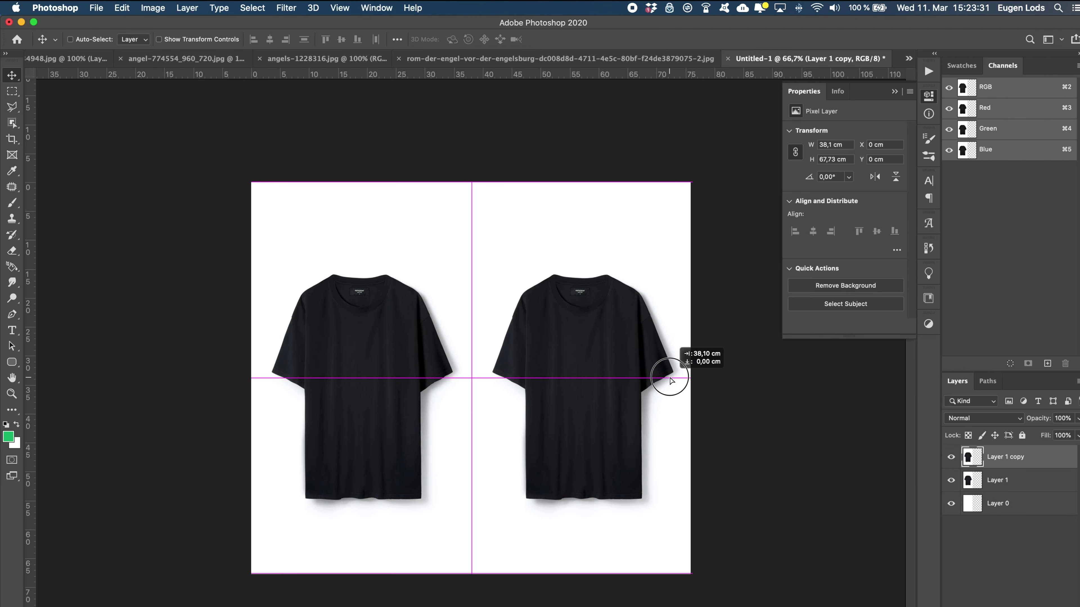
- Clone plain fabric over the inner collar seam of the shirt copy
{"action": "scroll", "coordinate": [511, 302], "scroll_direction": "up", "scroll_amount": 5}
{"action": "left_click", "coordinate": [12, 218]}
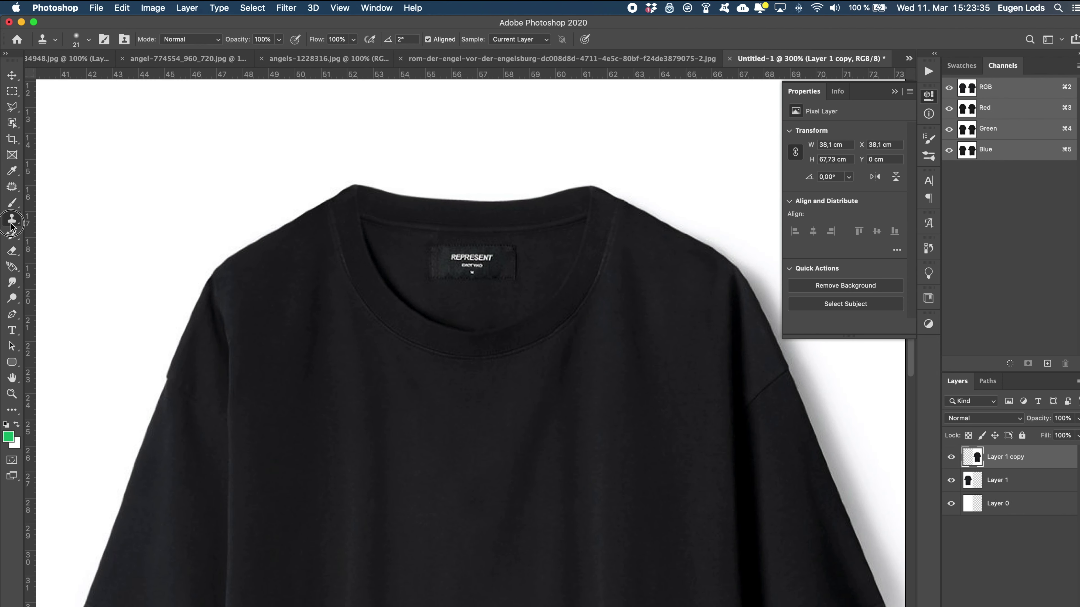
{"action": "left_click", "coordinate": [464, 461], "text": "alt"}
{"action": "left_click_drag", "start_coordinate": [442, 344], "coordinate": [523, 331]}
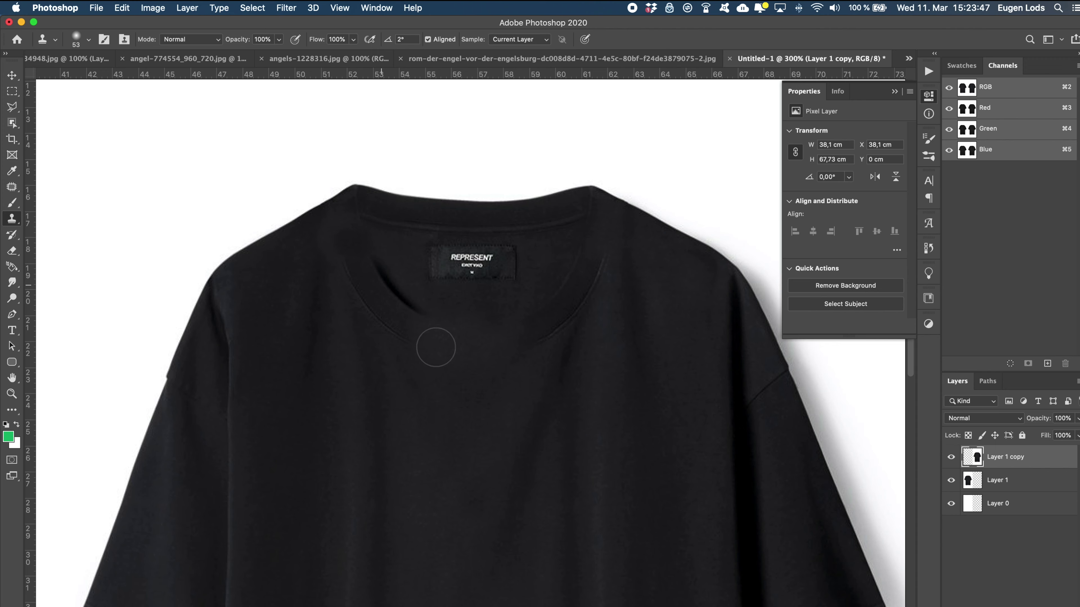
{"action": "scroll", "coordinate": [436, 347], "scroll_direction": "down", "scroll_amount": 2}
- Patch out the collar label on the right shirt and check the surrounding fabric
{"action": "key", "text": "j"}
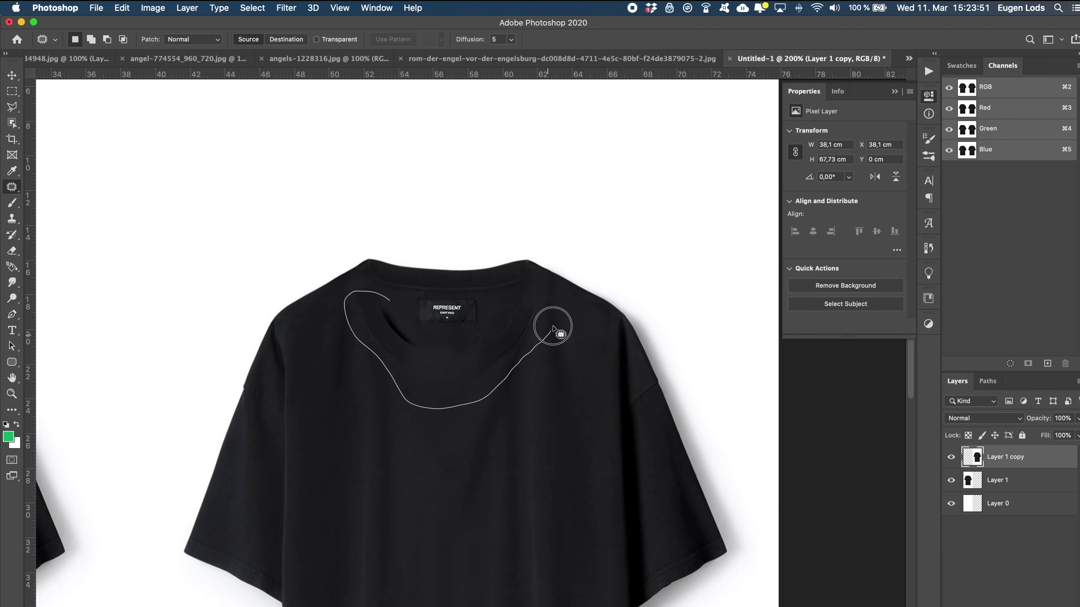
{"action": "left_click_drag", "start_coordinate": [377, 295], "coordinate": [436, 424]}
{"action": "key", "text": "ctrl+d"}
{"action": "scroll", "coordinate": [523, 293], "scroll_direction": "up", "scroll_amount": 3}
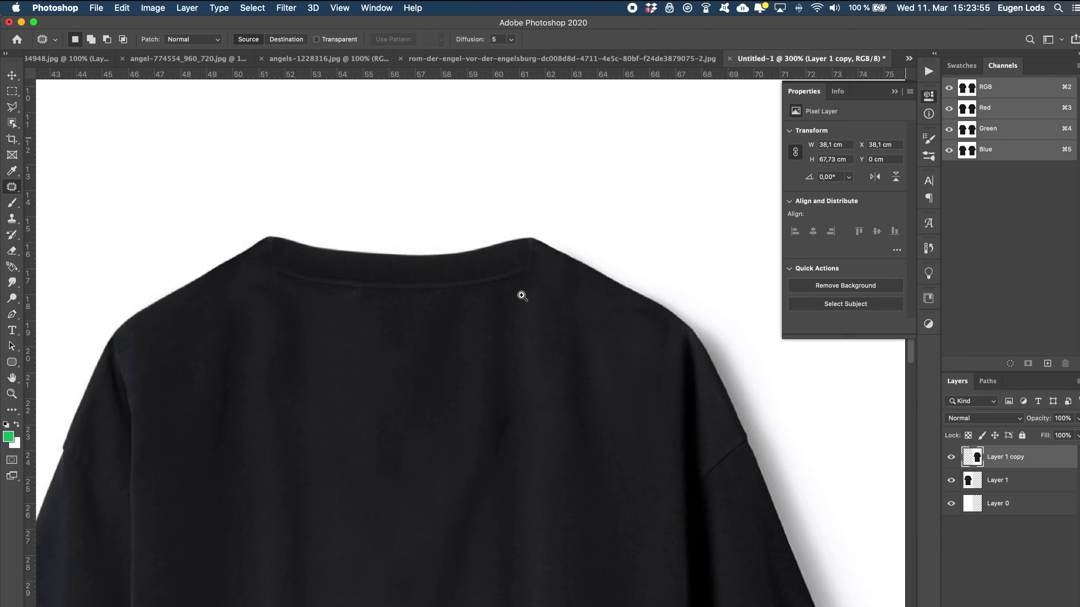
{"action": "left_click", "coordinate": [12, 219]}
{"action": "scroll", "coordinate": [495, 254], "scroll_direction": "up", "scroll_amount": 1}
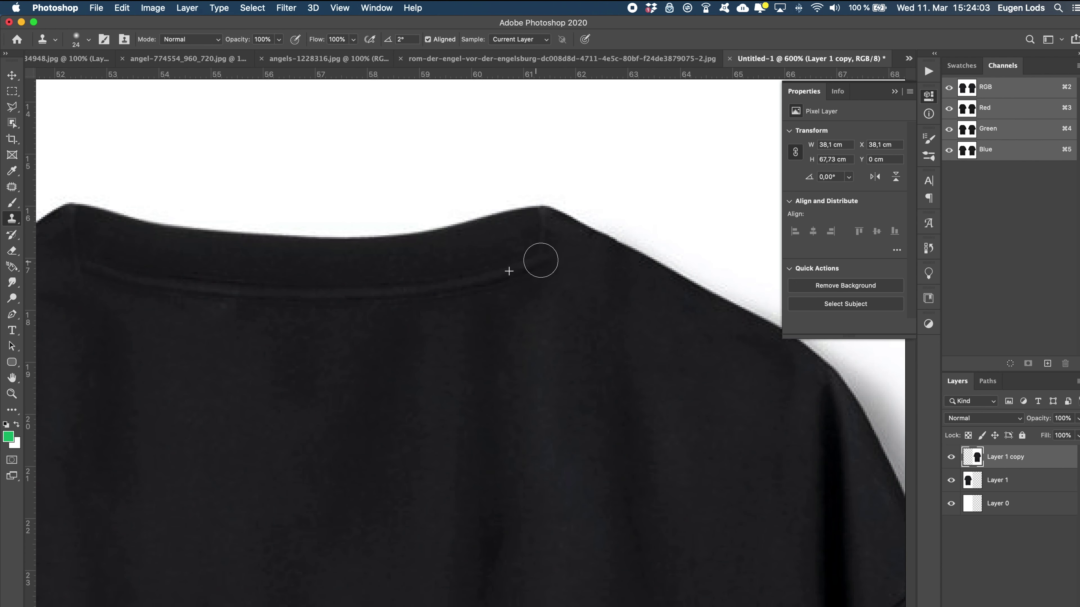
{"action": "left_click_drag", "start_coordinate": [463, 279], "coordinate": [606, 284]}
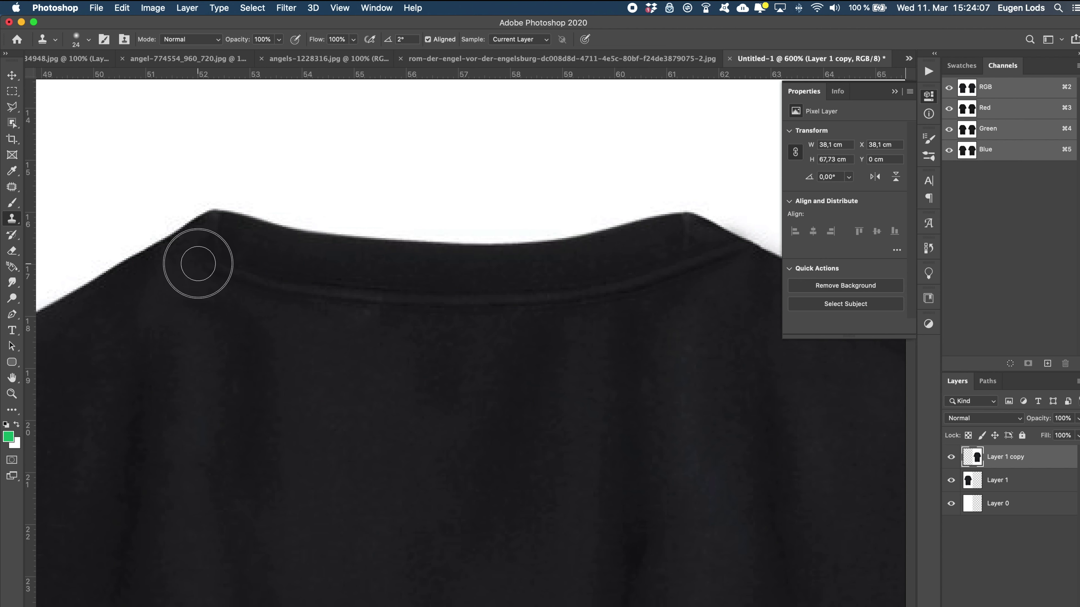
{"action": "scroll", "coordinate": [277, 292], "scroll_direction": "down", "scroll_amount": 2}
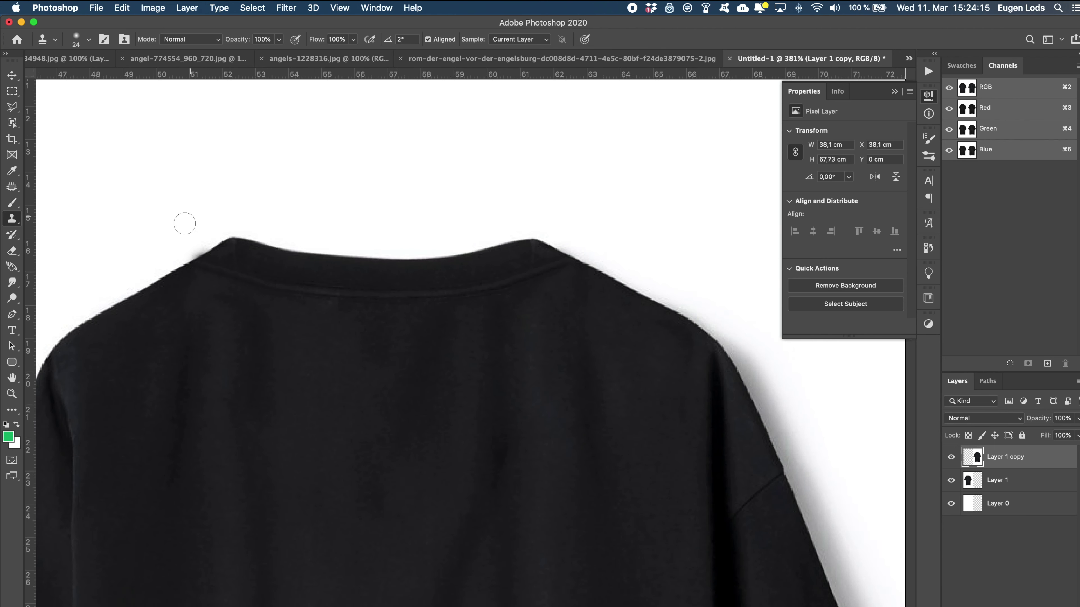
{"action": "scroll", "coordinate": [251, 234], "scroll_direction": "up", "scroll_amount": 2}
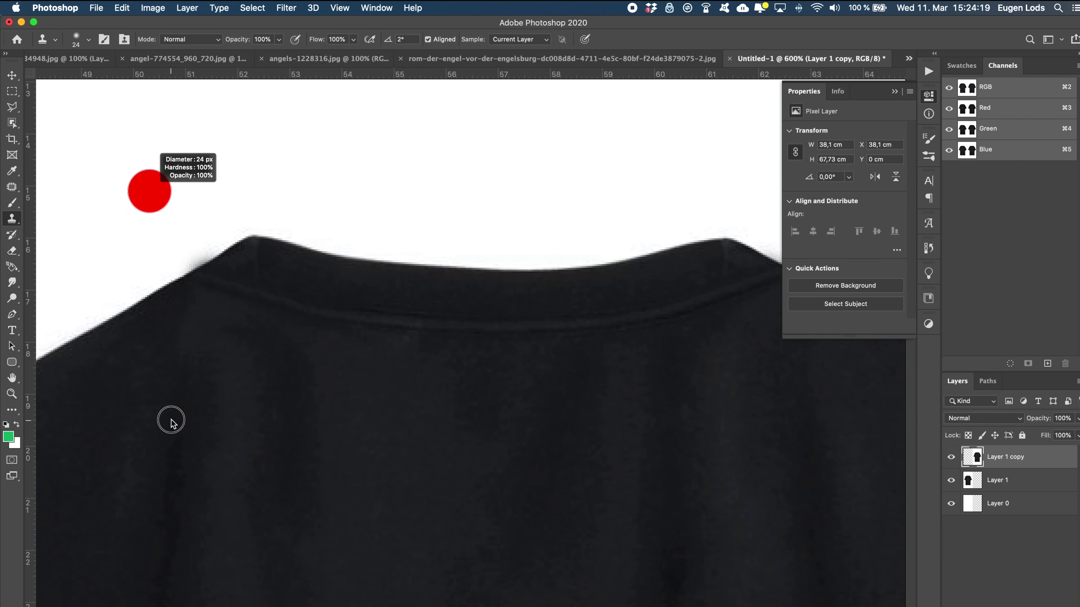
{"action": "scroll", "coordinate": [398, 296], "scroll_direction": "down", "scroll_amount": 3}
{"action": "scroll", "coordinate": [385, 366], "scroll_direction": "down", "scroll_amount": 2}
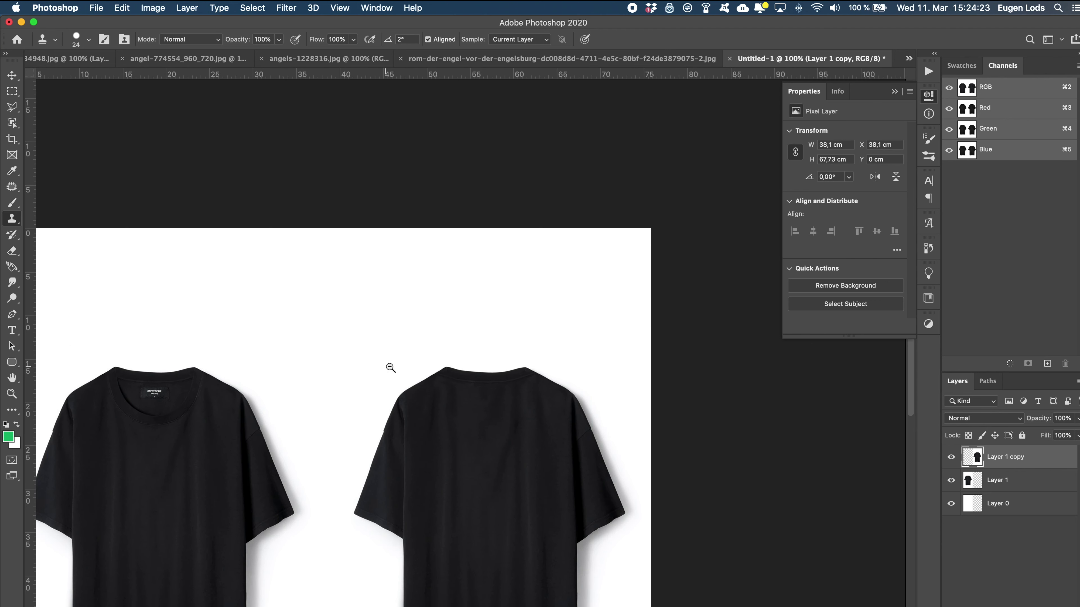
{"action": "scroll", "coordinate": [523, 431], "scroll_direction": "down", "scroll_amount": 1}
- Flip the right shirt horizontally with Free Transform
{"action": "key", "text": "super+t"}
{"action": "right_click", "coordinate": [538, 389]}
{"action": "left_click", "coordinate": [603, 597]}
{"action": "key", "text": "Return"}
{"action": "key", "text": "v"}
{"action": "left_click", "coordinate": [505, 441]}
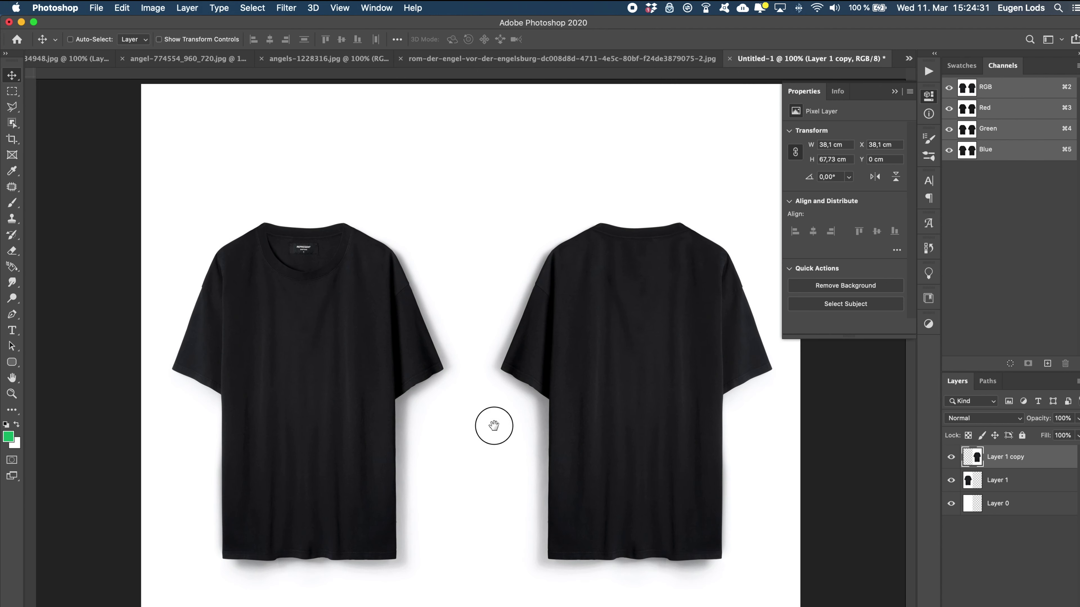
- Extend the canvas to the left and stretch the white background layer to fill it
{"action": "key", "text": "super+minus"}
{"action": "key", "text": "c"}
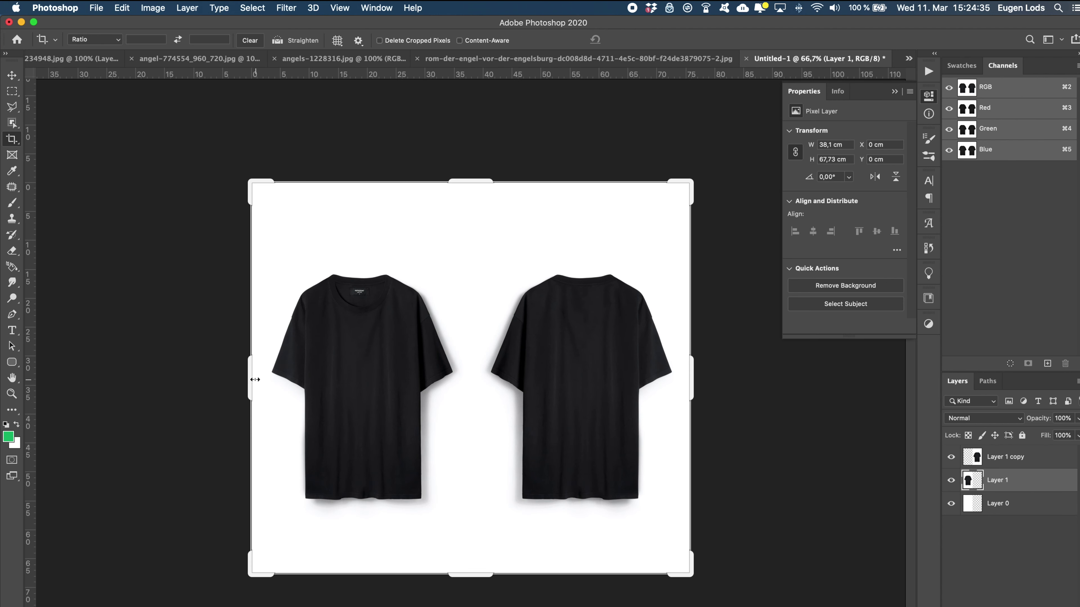
{"action": "left_click_drag", "start_coordinate": [250, 378], "coordinate": [141, 379]}
{"action": "key", "text": "Return"}
{"action": "key", "text": "super+t"}
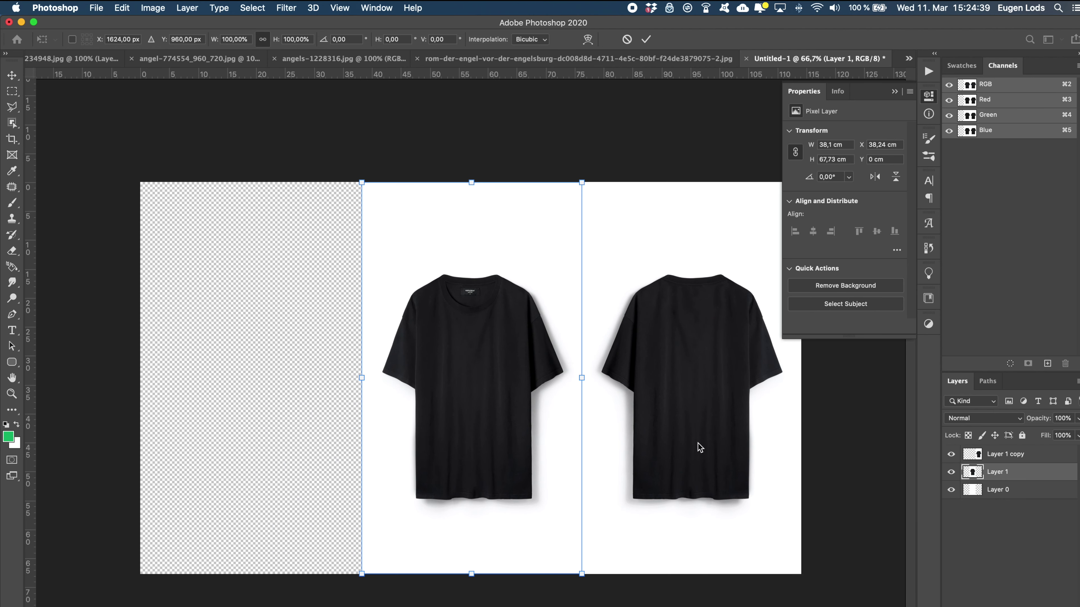
{"action": "left_click_drag", "start_coordinate": [362, 378], "coordinate": [140, 377]}
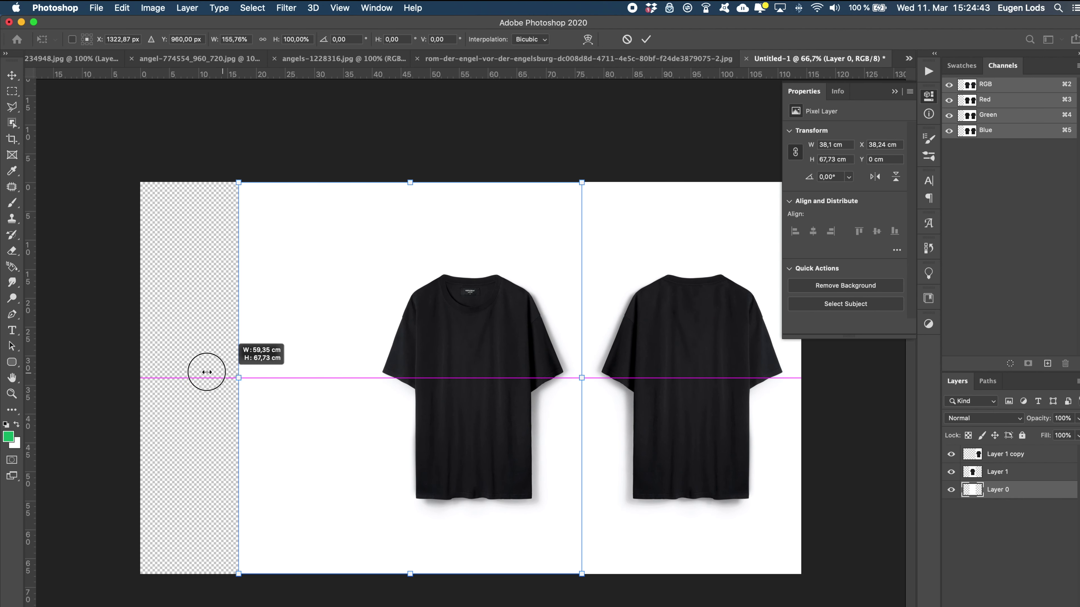
{"action": "left_click_drag", "start_coordinate": [582, 378], "coordinate": [802, 379]}
{"action": "key", "text": "Return"}
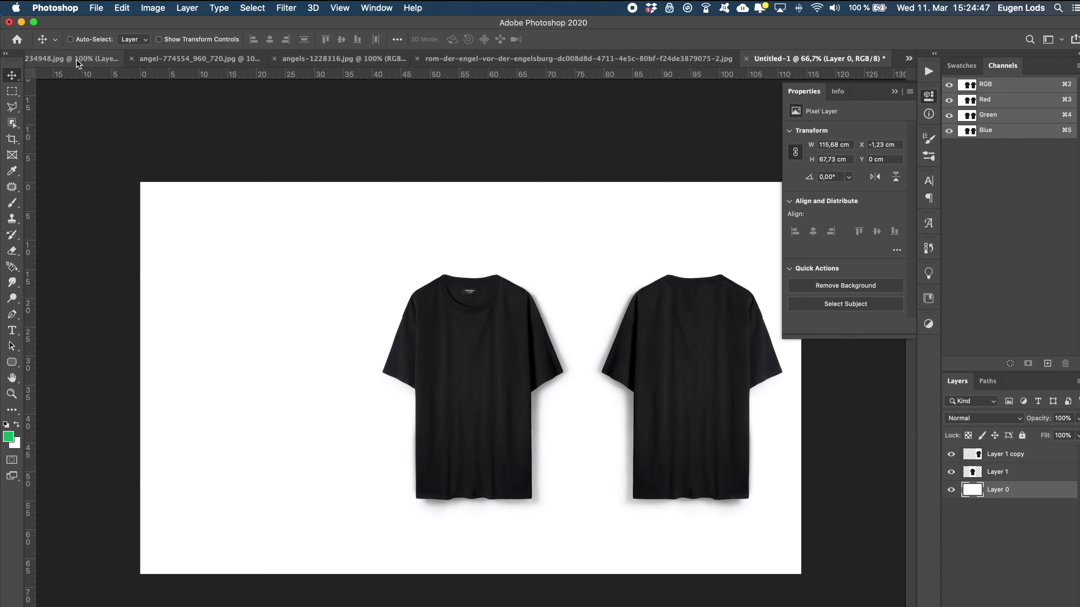
- Look through the open documents, ending on angel-774554_960_720.jpg
{"action": "left_click", "coordinate": [77, 61]}
{"action": "left_click", "coordinate": [913, 62]}
{"action": "left_click", "coordinate": [787, 70]}
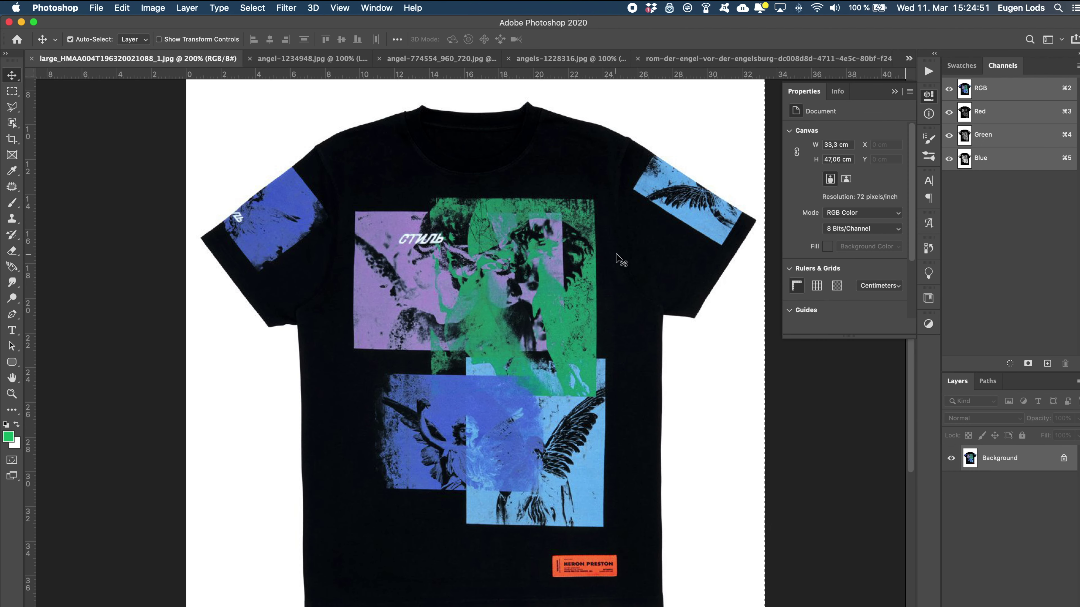
{"action": "left_click", "coordinate": [911, 60]}
{"action": "left_click", "coordinate": [765, 119]}
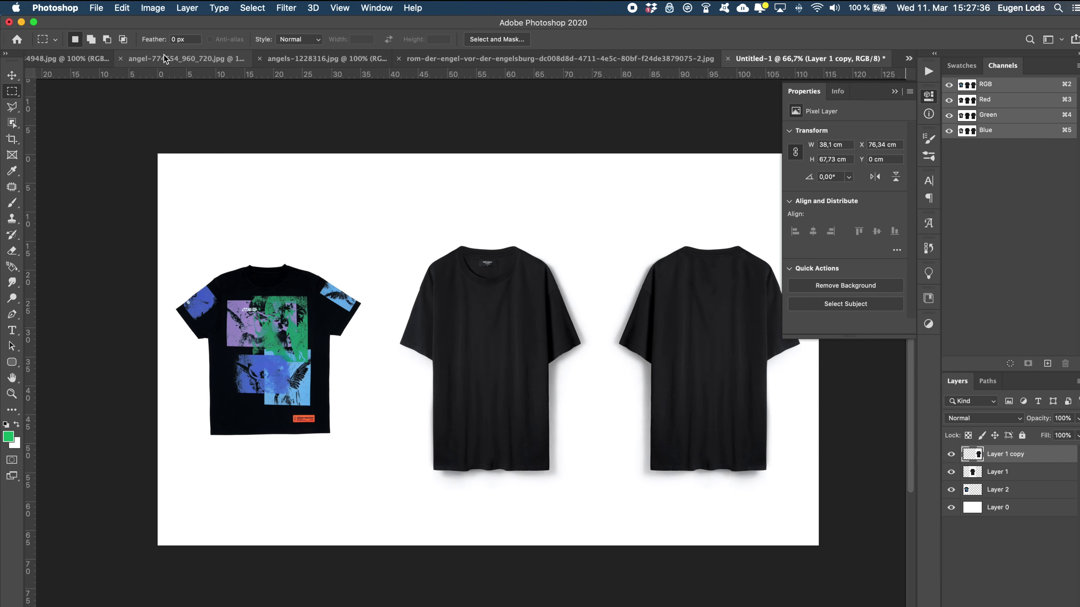
{"action": "left_click", "coordinate": [166, 57]}
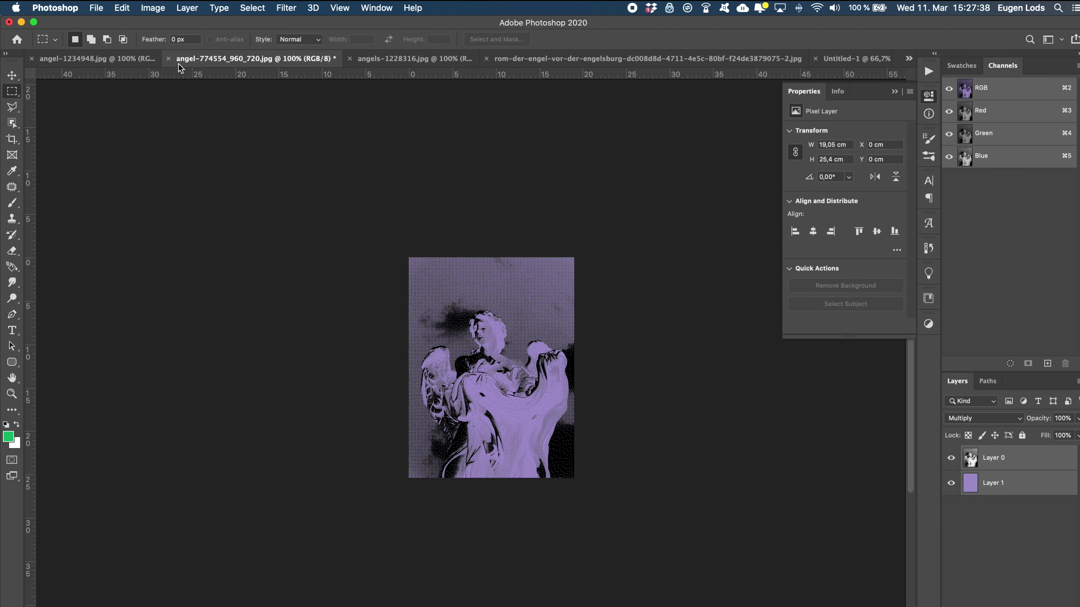
- Select the purple angel's tones with Color Range at fuzziness 200
{"action": "left_click", "coordinate": [533, 352], "text": "super"}
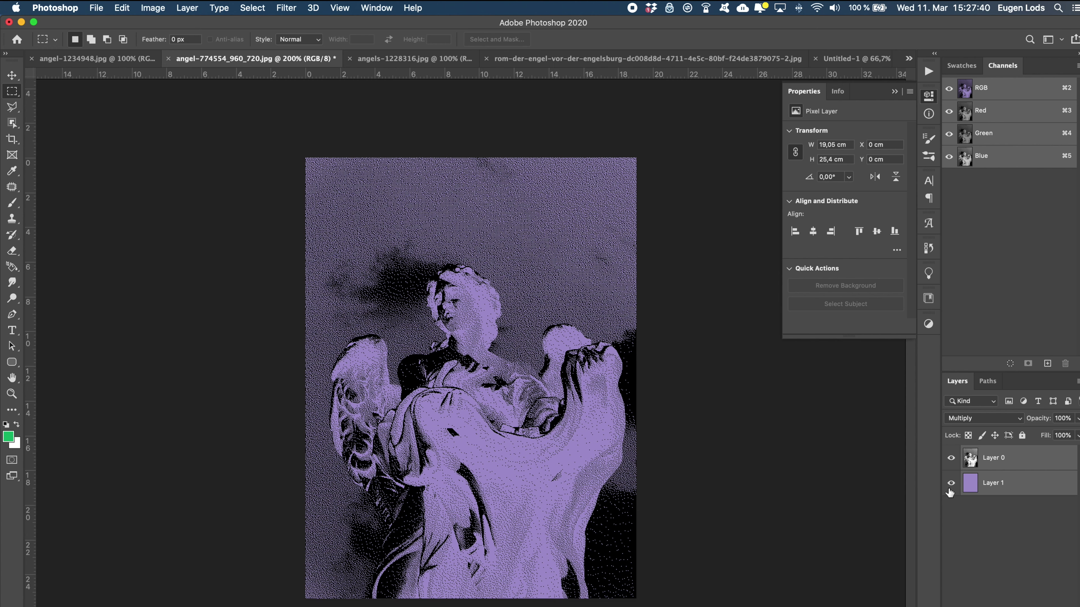
{"action": "left_click", "coordinate": [286, 8]}
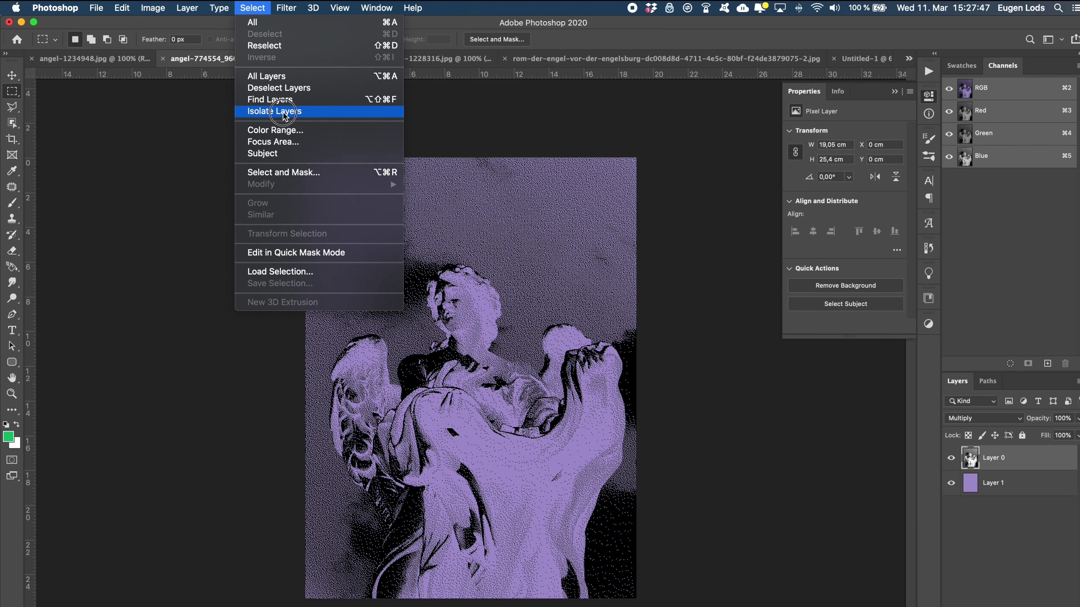
{"action": "left_click", "coordinate": [284, 129]}
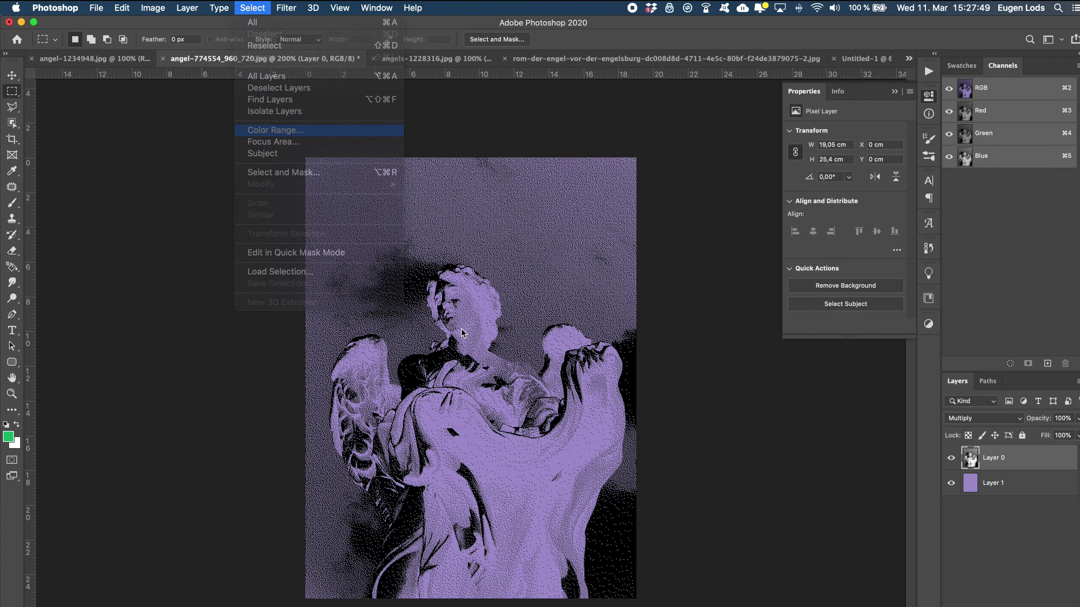
{"action": "left_click_drag", "start_coordinate": [629, 458], "coordinate": [592, 449]}
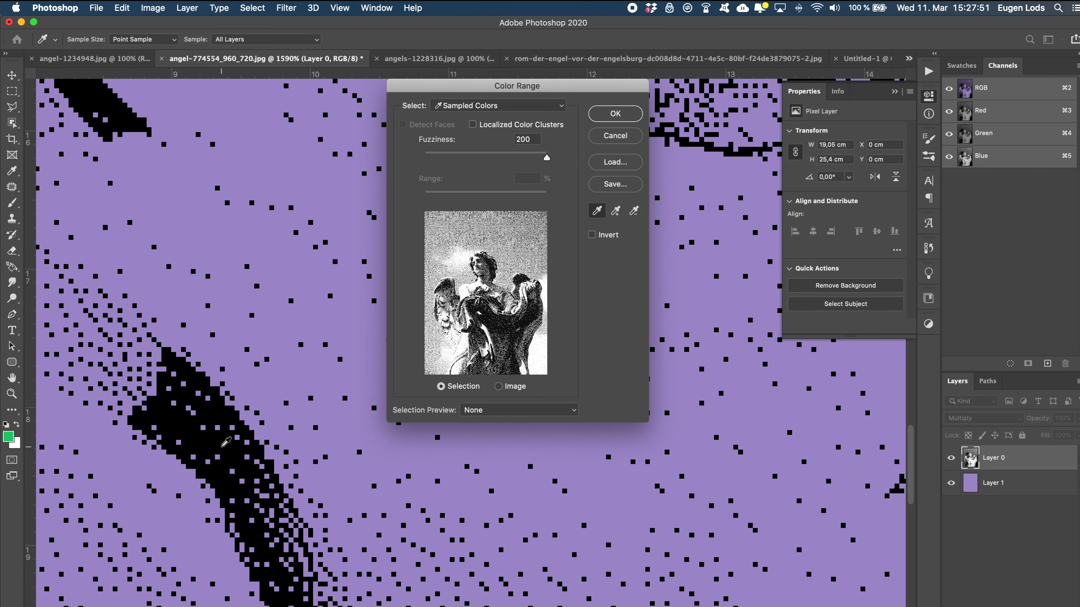
{"action": "left_click", "coordinate": [615, 114]}
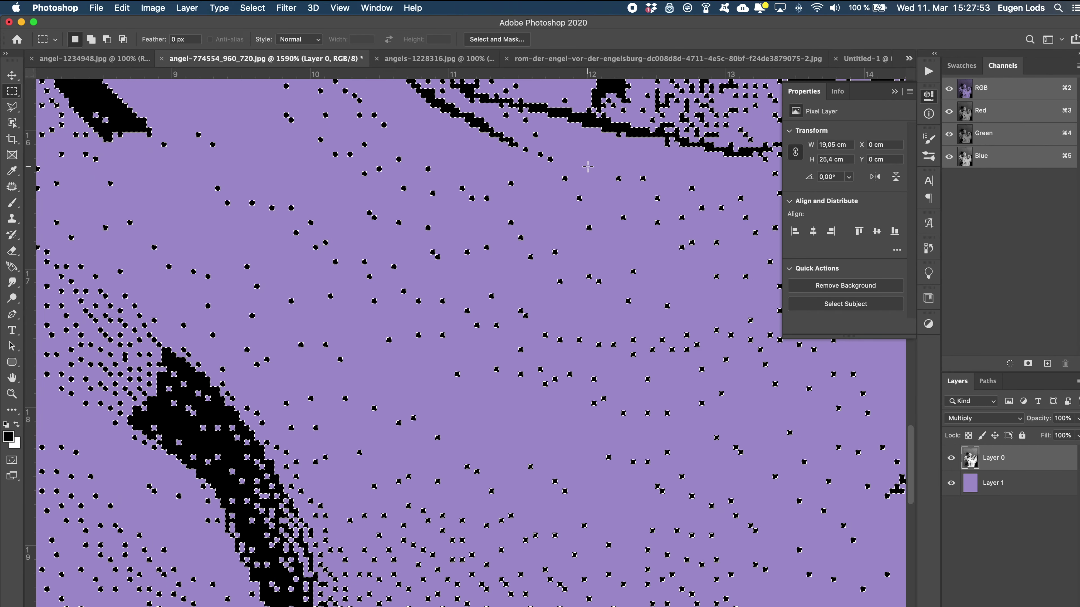
{"action": "left_click", "coordinate": [526, 222], "text": "alt"}
{"action": "left_click", "coordinate": [540, 281], "text": "alt"}
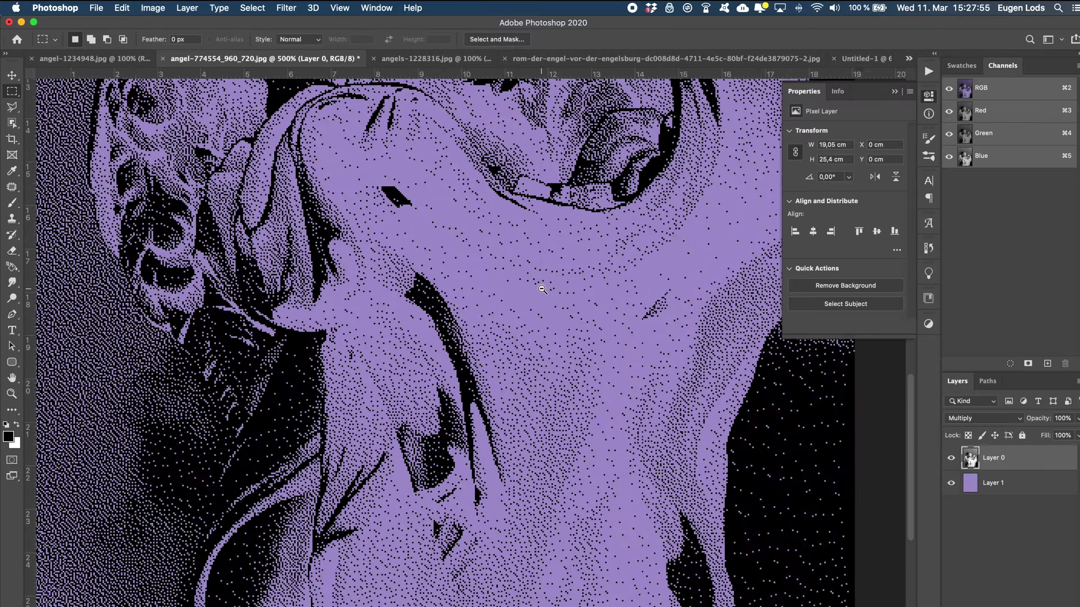
{"action": "left_click", "coordinate": [541, 281], "text": "alt"}
{"action": "left_click", "coordinate": [540, 280], "text": "alt"}
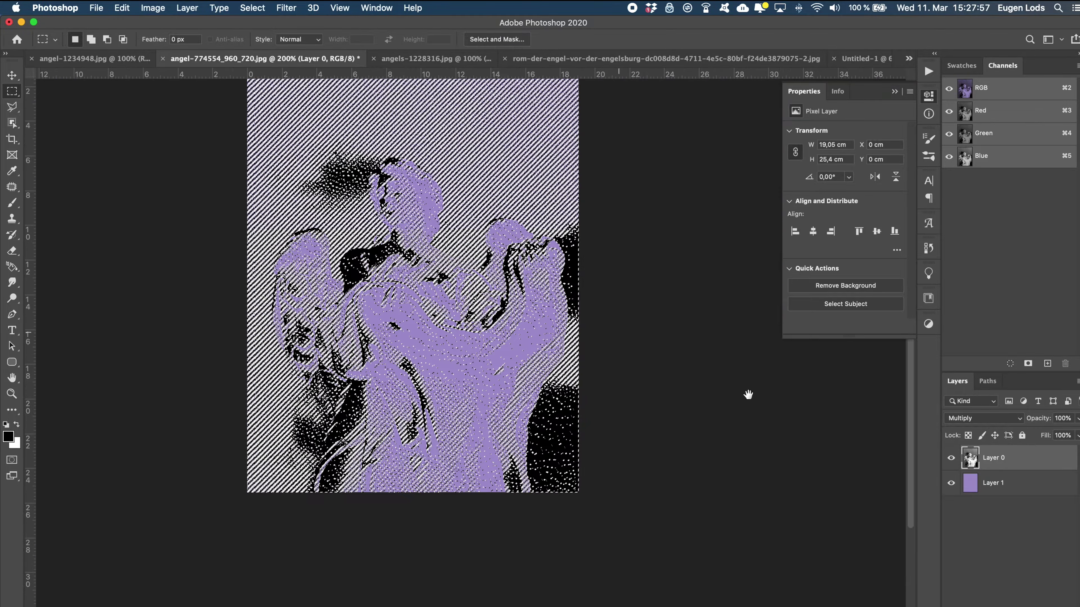
- Hide the original angel layer and mask the purple fill layer with the selection
{"action": "left_click", "coordinate": [951, 458]}
{"action": "left_click", "coordinate": [978, 483]}
{"action": "left_click", "coordinate": [954, 604]}
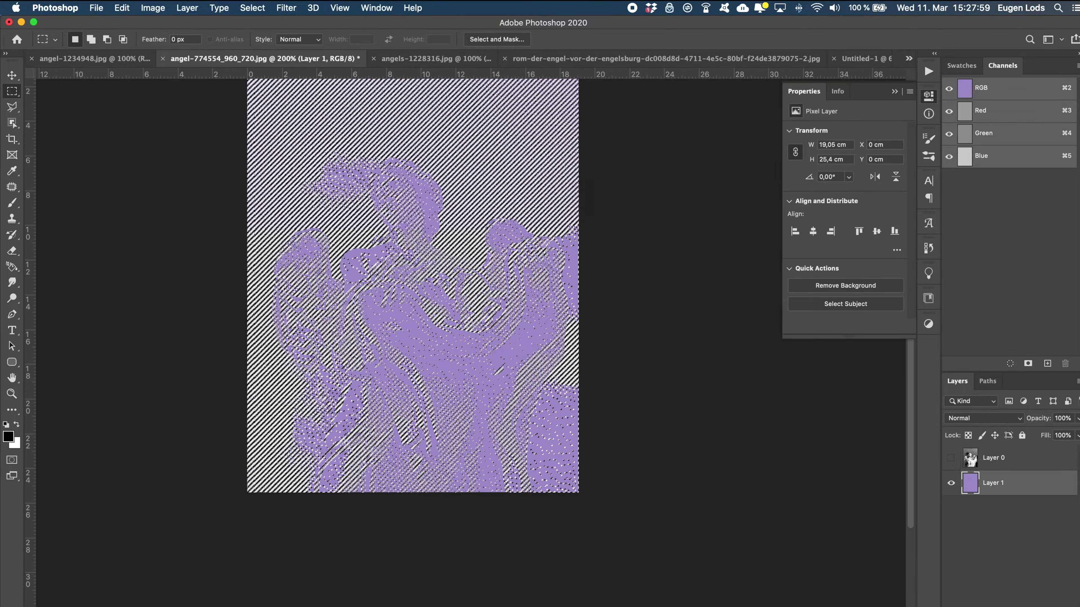
- Copy the masked green angel layer into the T-shirt mockup document
{"action": "left_click", "coordinate": [680, 58]}
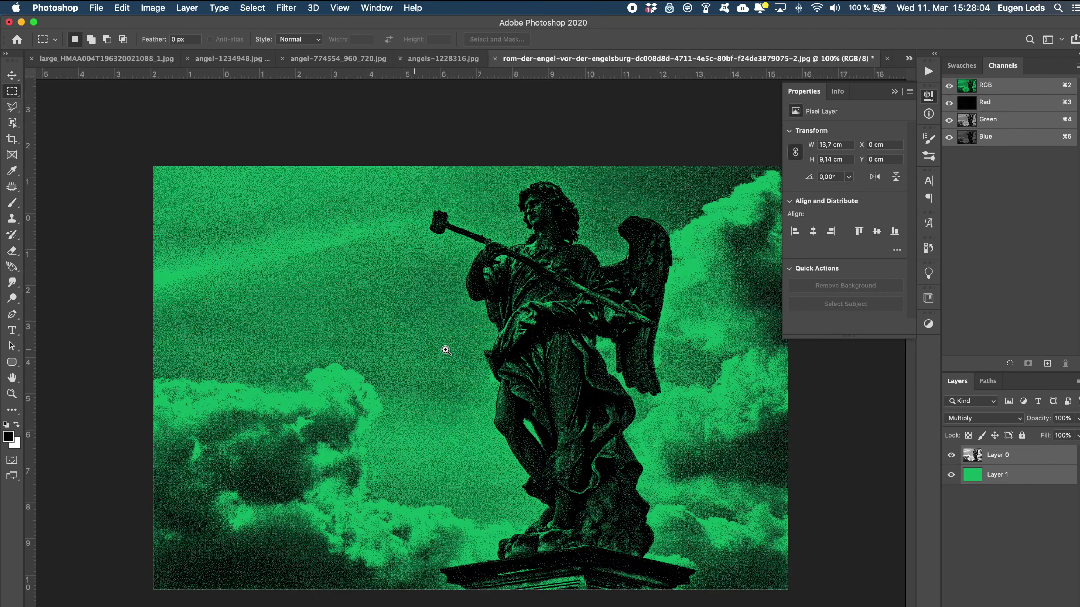
{"action": "left_click", "coordinate": [252, 7]}
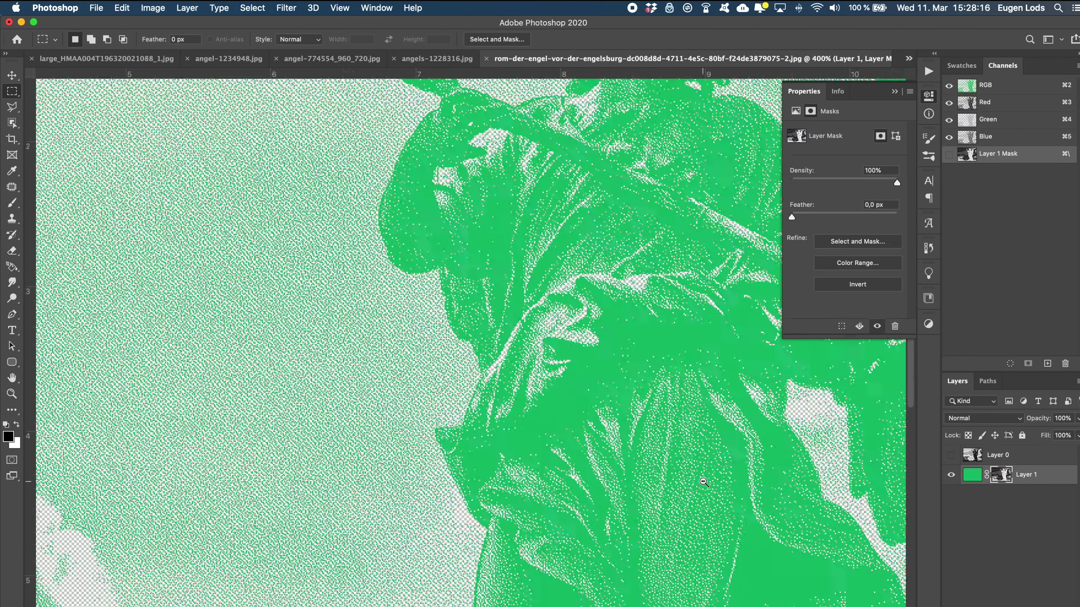
{"action": "left_click", "coordinate": [704, 482], "text": "alt"}
{"action": "left_click", "coordinate": [611, 443], "text": "alt"}
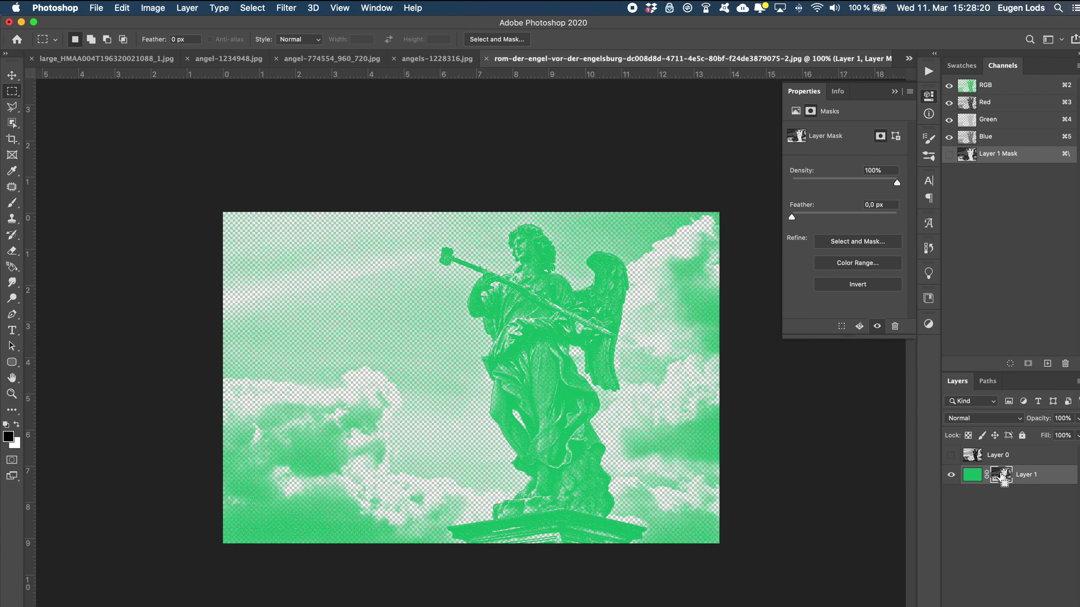
{"action": "left_click", "coordinate": [1024, 476]}
{"action": "key", "text": "v"}
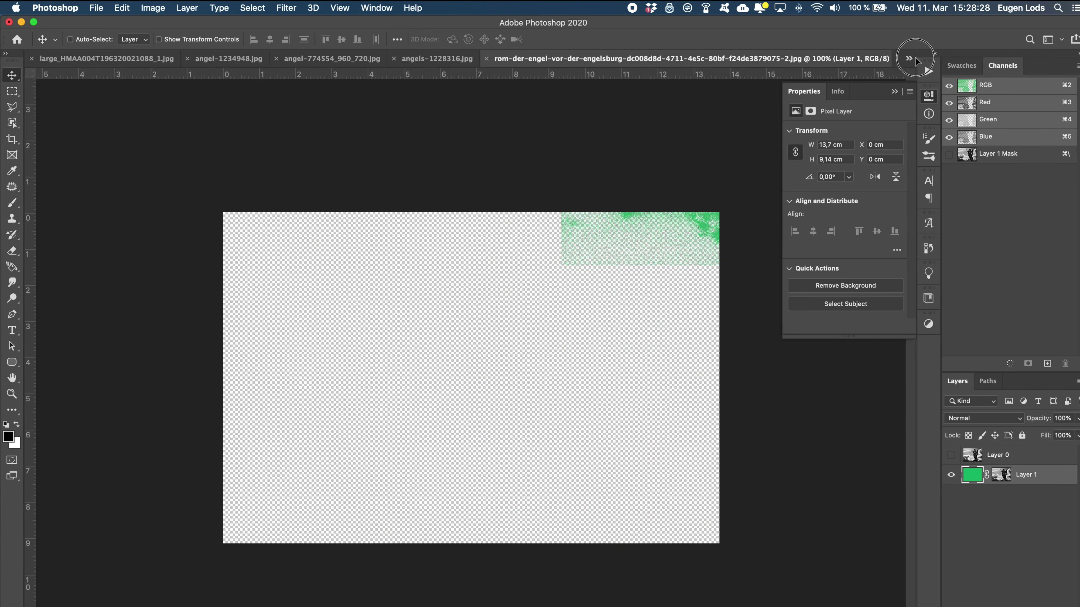
{"action": "left_click", "coordinate": [908, 58]}
{"action": "left_click", "coordinate": [890, 106]}
{"action": "left_click", "coordinate": [909, 58]}
{"action": "left_click", "coordinate": [761, 119]}
{"action": "left_click", "coordinate": [542, 60]}
{"action": "left_click_drag", "start_coordinate": [676, 283], "coordinate": [617, 374]}
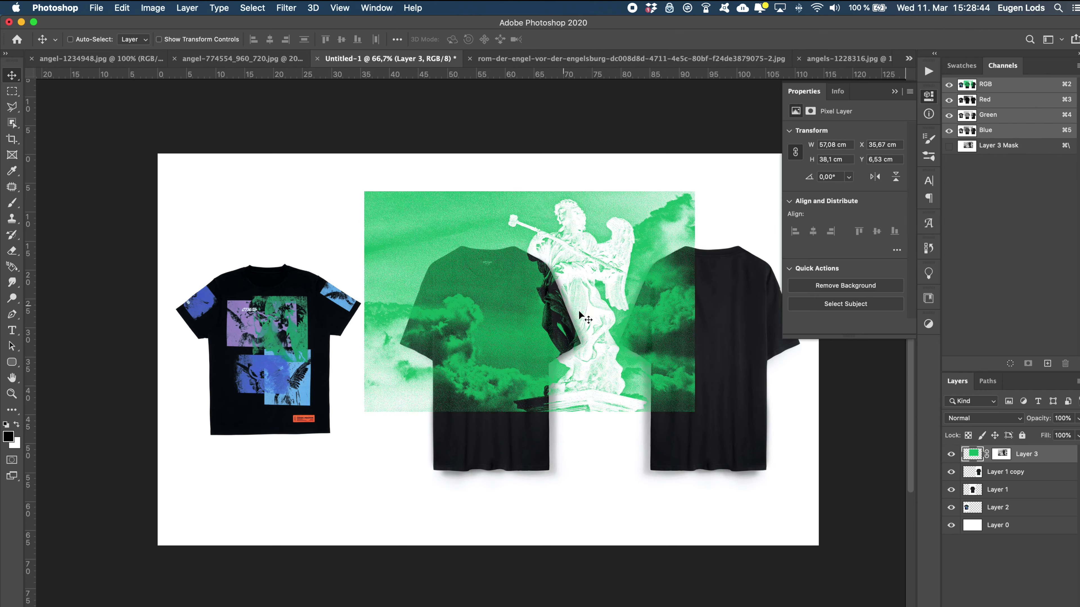
- Group and rectangle-mask the green angel, scale it to about 60%, and place it on the middle shirt's chest
{"action": "key", "text": "m"}
{"action": "key", "text": "super+g"}
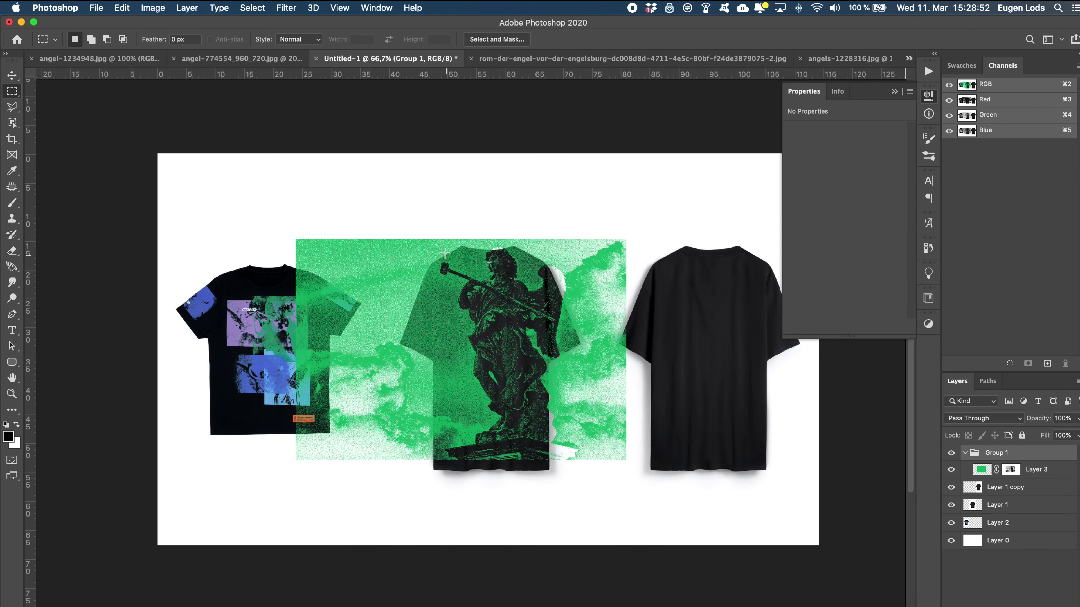
{"action": "left_click_drag", "start_coordinate": [567, 398], "coordinate": [568, 399]}
{"action": "key", "text": "ctrl+t"}
{"action": "mouse_move", "coordinate": [502, 323]}
{"action": "left_mouse_down"}
{"action": "mouse_move", "coordinate": [435, 367]}
{"action": "mouse_move", "coordinate": [524, 325]}
{"action": "left_mouse_up"}
{"action": "left_click_drag", "start_coordinate": [579, 412], "coordinate": [555, 381]}
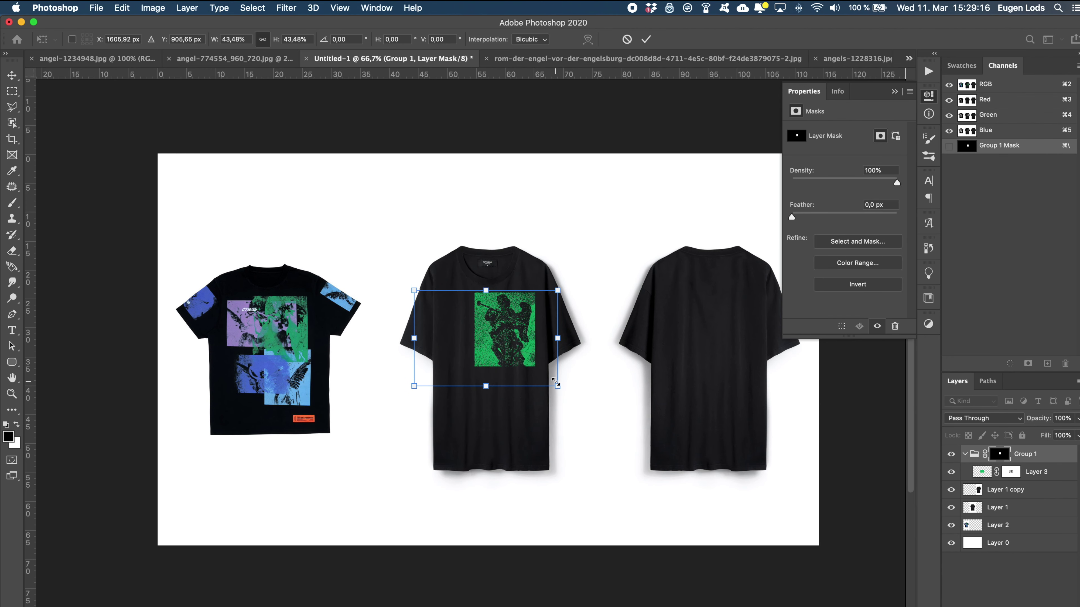
{"action": "key", "text": "Return"}
{"action": "key", "text": "ctrl+plus"}
{"action": "key", "text": "v"}
{"action": "left_click_drag", "start_coordinate": [509, 314], "coordinate": [511, 325]}
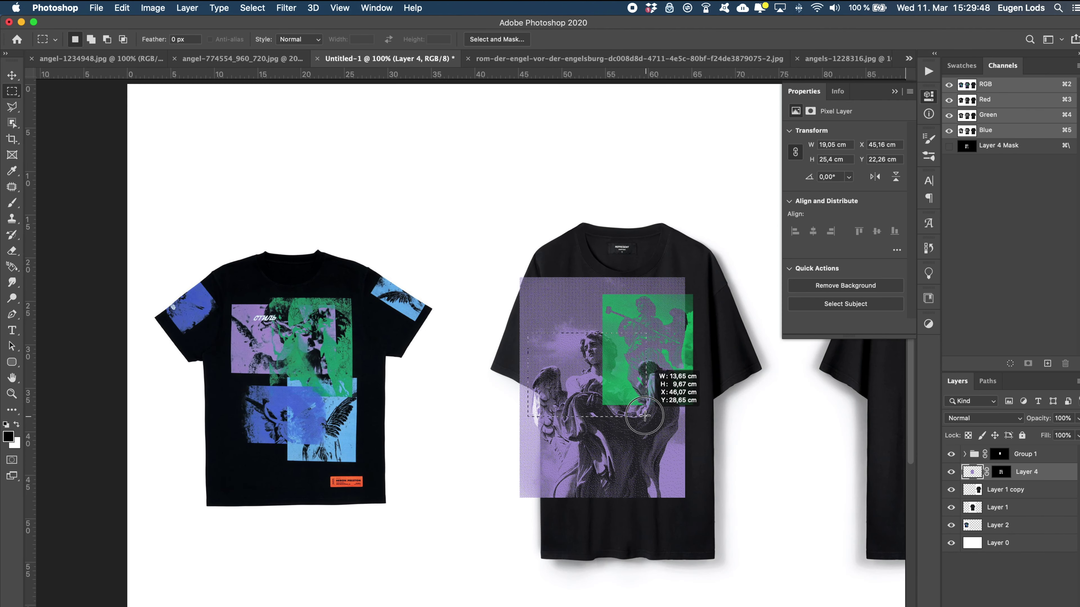
- Mask the purple angel into a rectangular group, shrink it to about 71%, and place it left of the green panel
{"action": "left_click_drag", "start_coordinate": [645, 416], "coordinate": [681, 431]}
{"action": "key", "text": "super+g"}
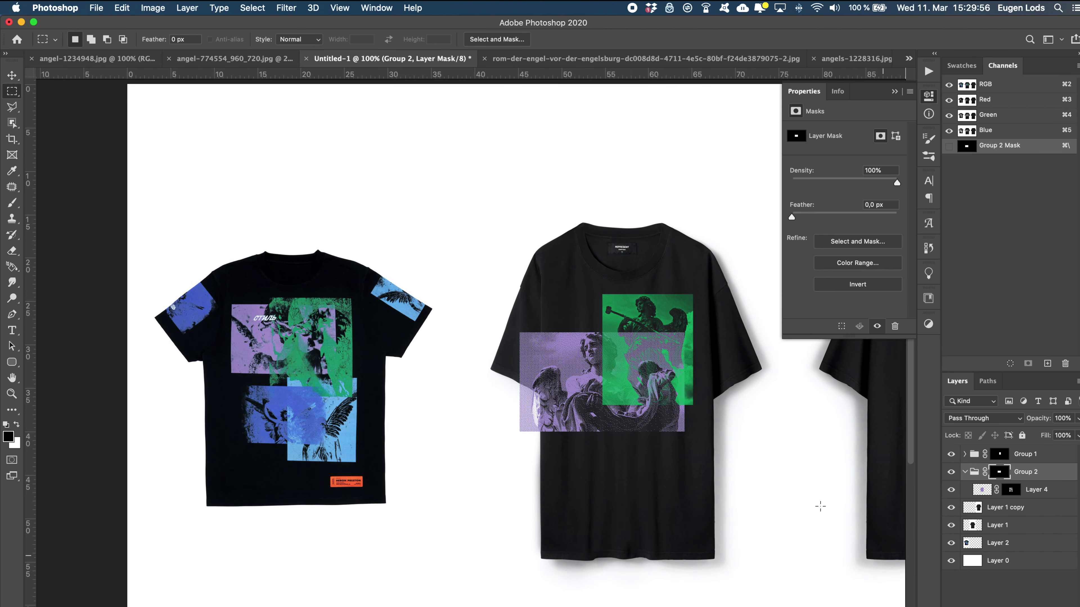
{"action": "key", "text": "super+t"}
{"action": "mouse_move", "coordinate": [520, 498]}
{"action": "left_mouse_down"}
{"action": "mouse_move", "coordinate": [555, 481]}
{"action": "mouse_move", "coordinate": [565, 425]}
{"action": "left_mouse_up"}
{"action": "left_click_drag", "start_coordinate": [637, 364], "coordinate": [654, 370]}
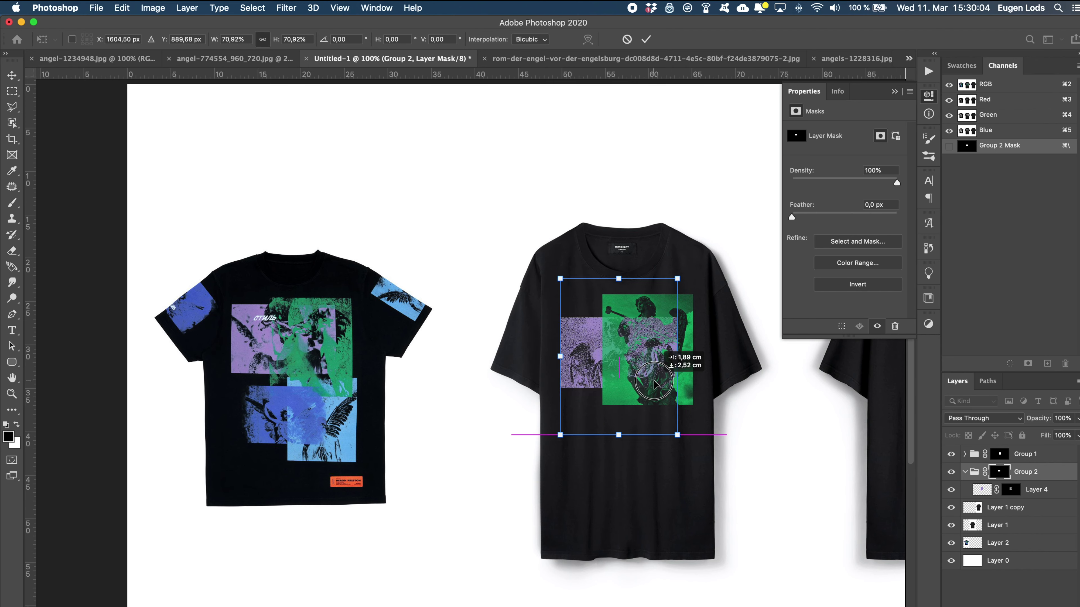
{"action": "left_click_drag", "start_coordinate": [768, 412], "coordinate": [702, 400]}
{"action": "key", "text": "super+1"}
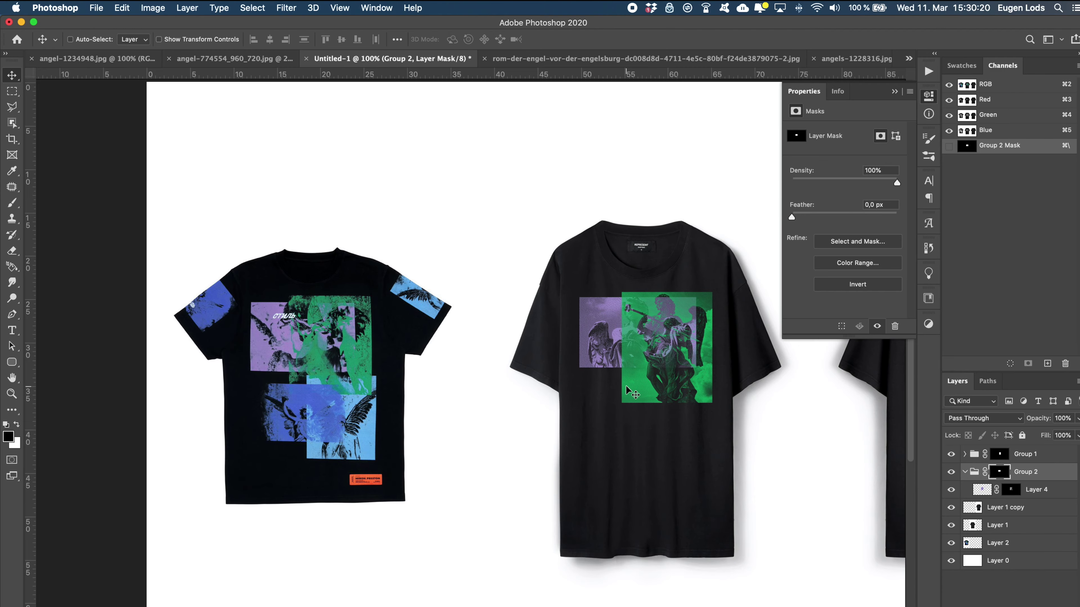
- Mask the blue angel from its blue fill using a Color Range selection
{"action": "left_click", "coordinate": [102, 58]}
{"action": "left_click", "coordinate": [990, 458]}
{"action": "left_click", "coordinate": [253, 7]}
{"action": "left_click", "coordinate": [263, 195]}
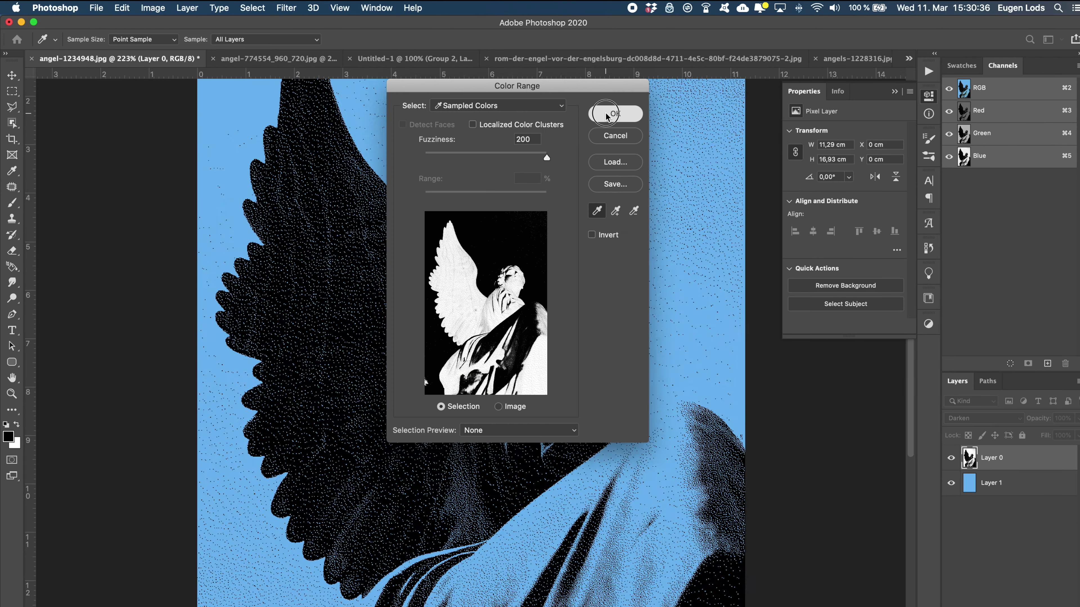
{"action": "left_click", "coordinate": [607, 115]}
{"action": "left_click", "coordinate": [951, 458]}
- Copy the blue angel into Untitled-1, move its layer to the top and scale it down
{"action": "key", "text": "super+1"}
{"action": "left_click_drag", "start_coordinate": [993, 484], "coordinate": [579, 446]}
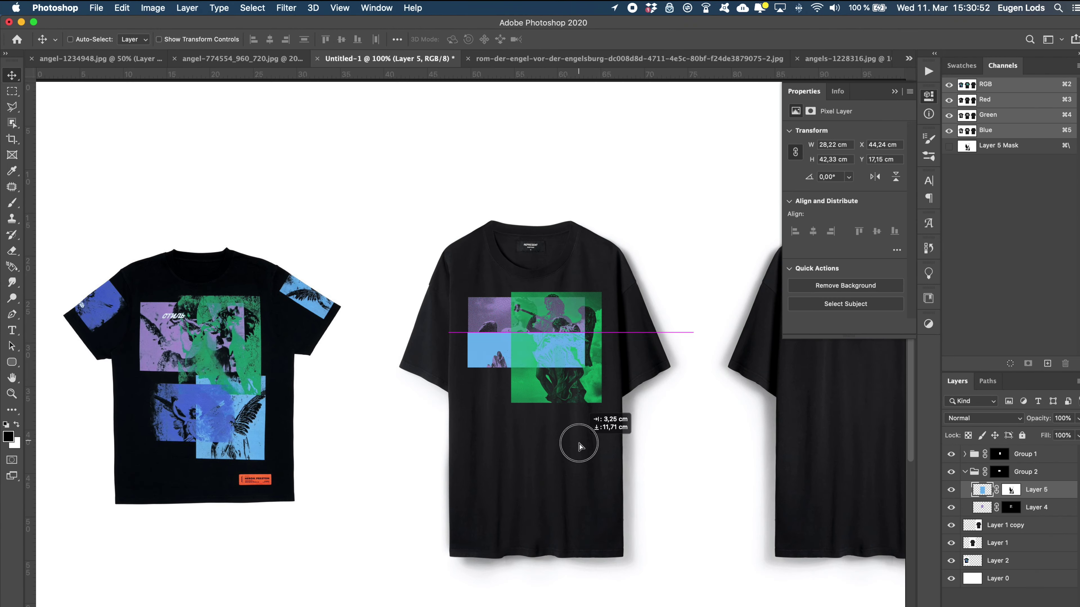
{"action": "left_click_drag", "start_coordinate": [1036, 490], "coordinate": [1029, 448]}
{"action": "key", "text": "super+t"}
{"action": "left_click_drag", "start_coordinate": [549, 482], "coordinate": [661, 557]}
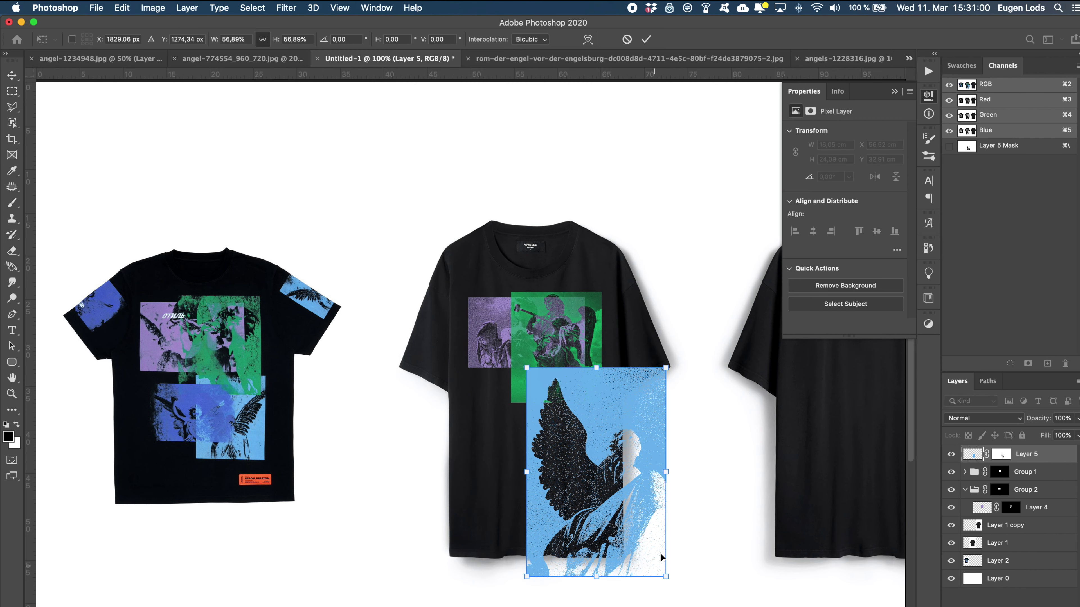
{"action": "key", "text": "Return"}
- Group the blue angel, mask it to a rectangle, and shrink the panel lower under the green one
{"action": "key", "text": "m"}
{"action": "left_click_drag", "start_coordinate": [526, 390], "coordinate": [675, 550]}
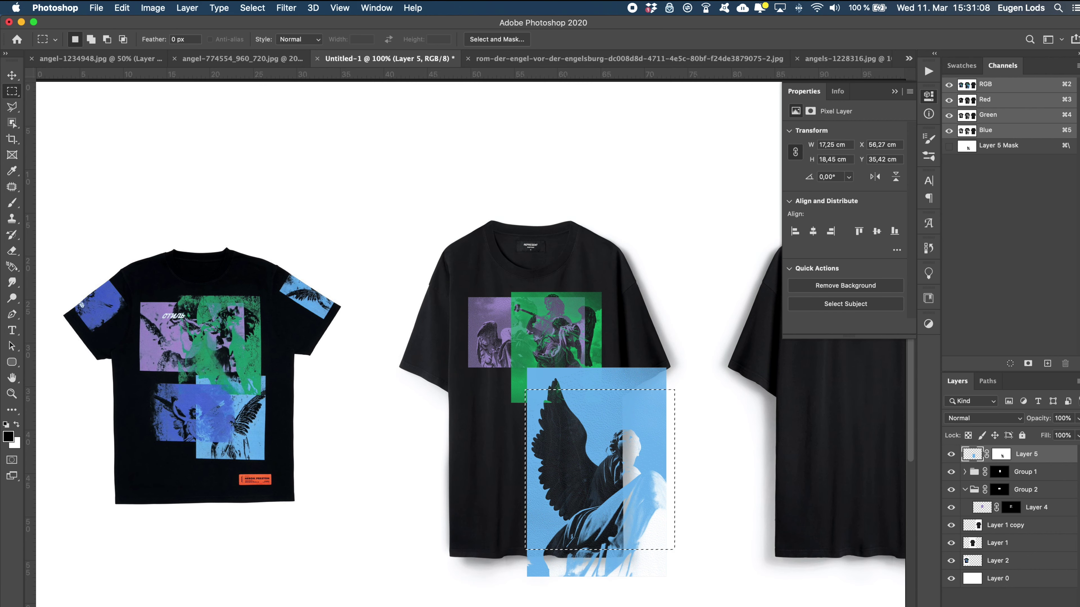
{"action": "key", "text": "super+g"}
{"action": "left_click", "coordinate": [1028, 363]}
{"action": "key", "text": "super+t"}
{"action": "left_click_drag", "start_coordinate": [660, 462], "coordinate": [651, 458]}
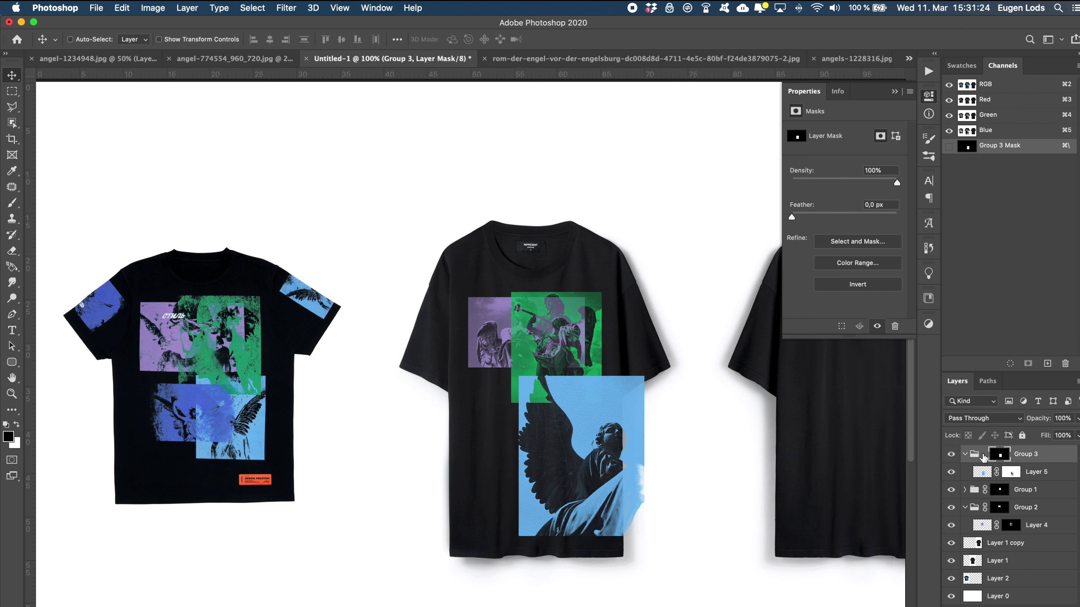
{"action": "mouse_move", "coordinate": [644, 376]}
{"action": "left_mouse_down"}
{"action": "mouse_move", "coordinate": [619, 410]}
{"action": "mouse_move", "coordinate": [618, 495]}
{"action": "left_mouse_up"}
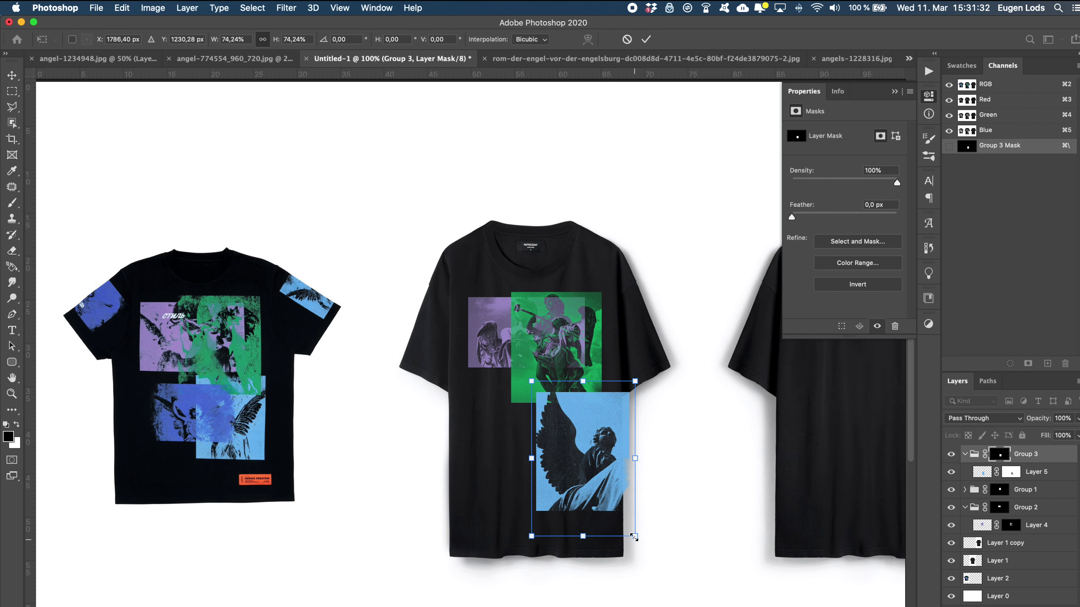
{"action": "key", "text": "Return"}
- Duplicate the blue panel and rotate the copy about -28° onto the sleeve
{"action": "left_click_drag", "start_coordinate": [617, 406], "coordinate": [693, 302], "text": "alt"}
{"action": "key", "text": "ctrl+t"}
{"action": "mouse_move", "coordinate": [697, 404]}
{"action": "left_mouse_down"}
{"action": "mouse_move", "coordinate": [715, 345]}
{"action": "mouse_move", "coordinate": [657, 309]}
{"action": "mouse_move", "coordinate": [652, 319]}
{"action": "left_mouse_up"}
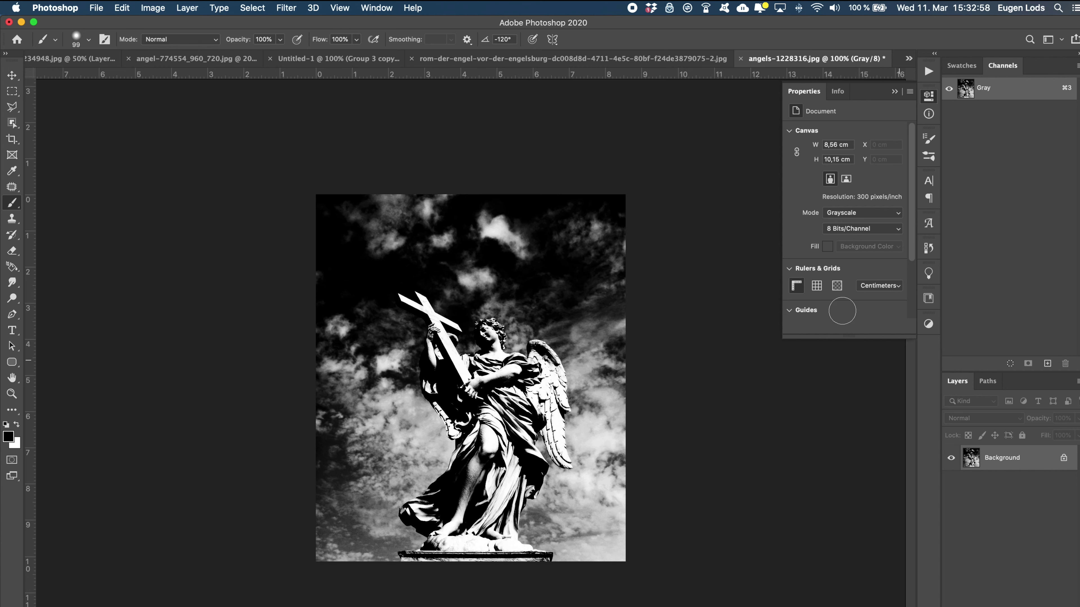
- Convert the grayscale angels-1228316 image to Bitmap mode
{"action": "left_click", "coordinate": [153, 7]}
{"action": "left_click", "coordinate": [336, 34]}
{"action": "key", "text": "Return"}
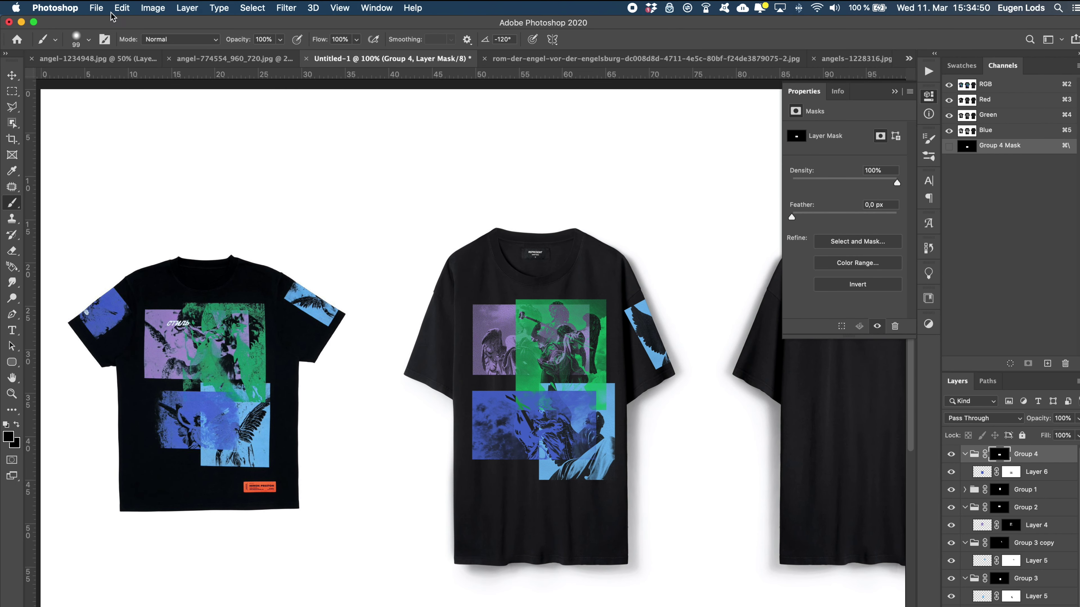
- Choose an Oil Set brush preset and paint rough black edges on Group 4's mask
{"action": "left_click", "coordinate": [89, 40]}
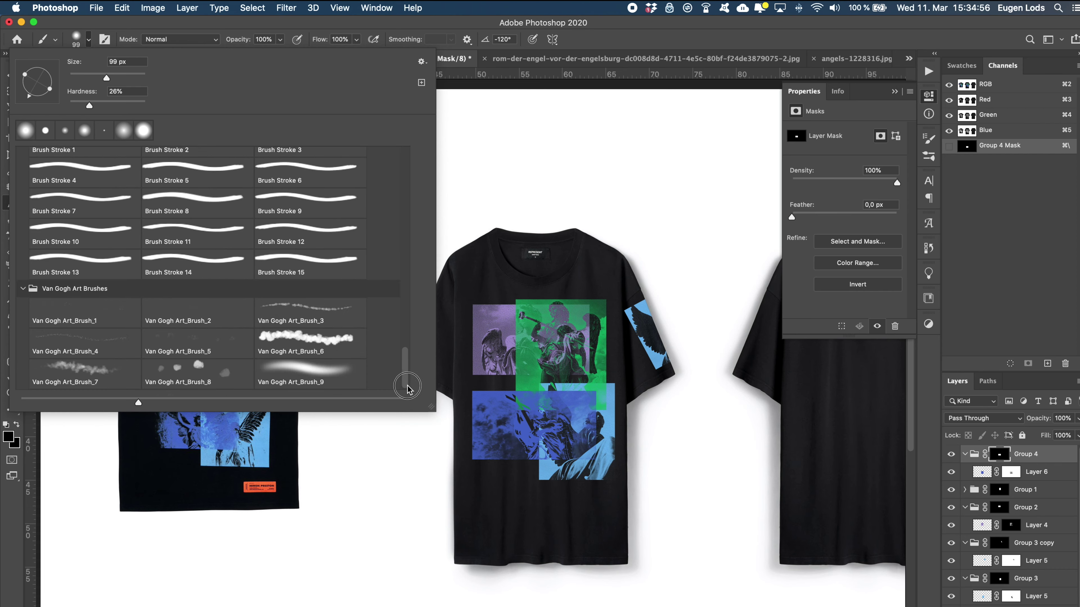
{"action": "left_click_drag", "start_coordinate": [409, 295], "coordinate": [407, 324]}
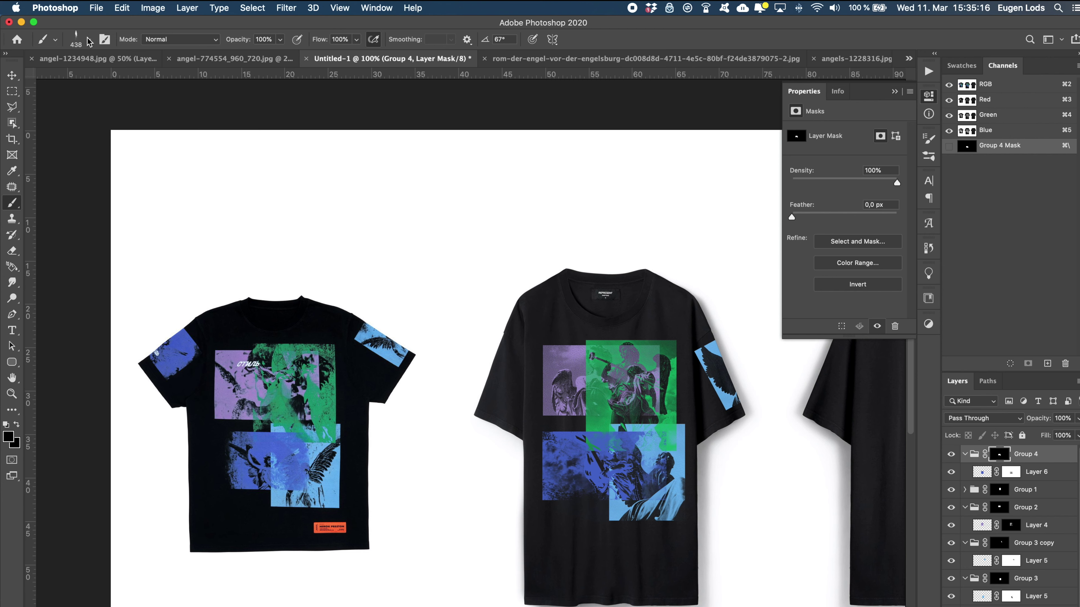
{"action": "left_click", "coordinate": [89, 39]}
{"action": "left_click", "coordinate": [531, 421]}
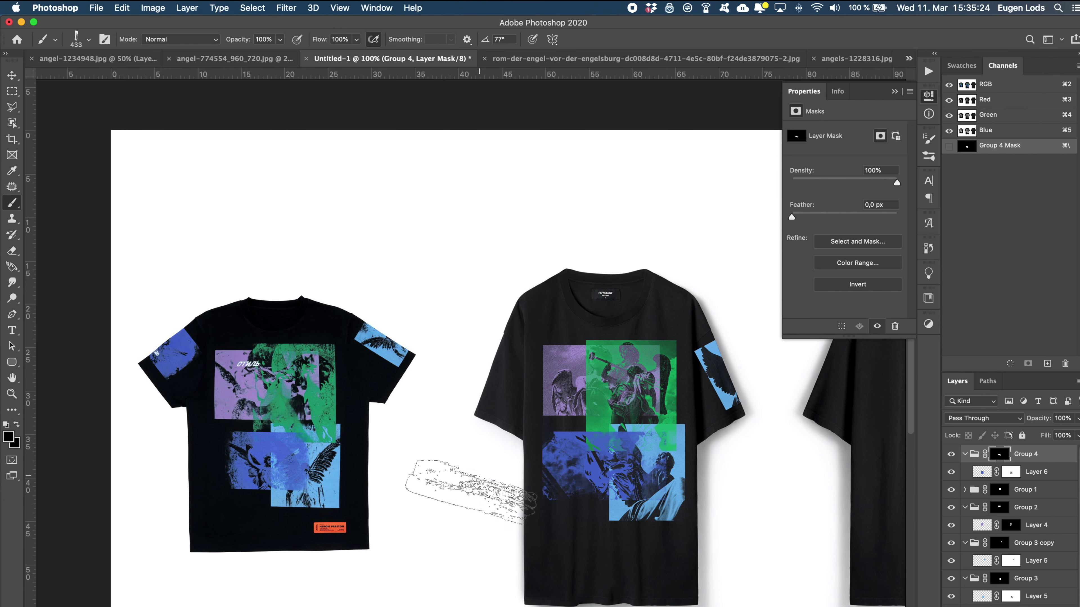
{"action": "scroll", "coordinate": [651, 506], "scroll_direction": "up", "scroll_amount": 1}
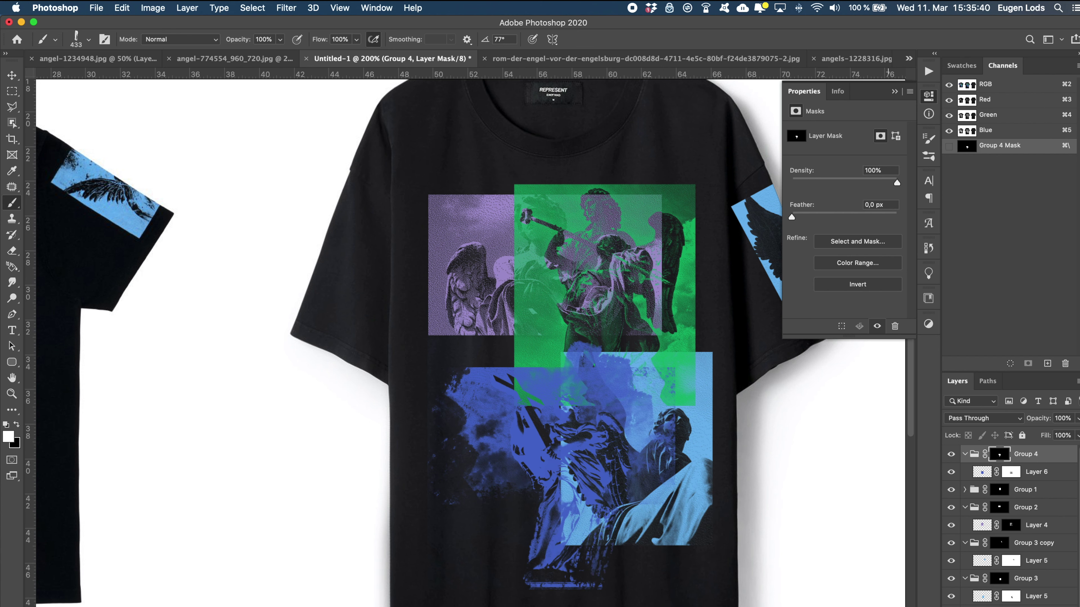
{"action": "scroll", "coordinate": [623, 528], "scroll_direction": "down", "scroll_amount": 1}
{"action": "left_click", "coordinate": [89, 39]}
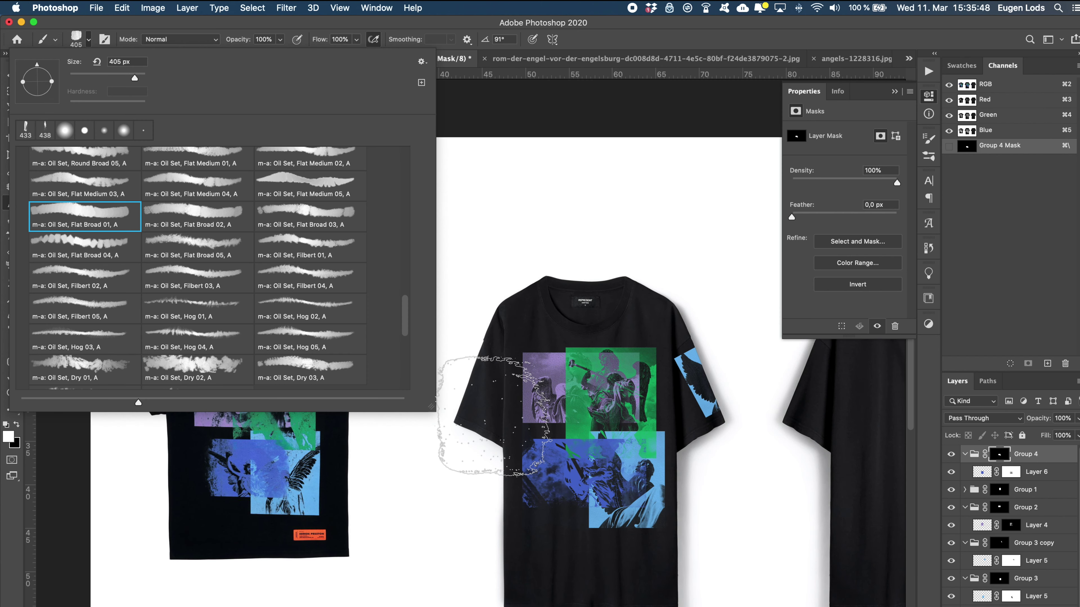
{"action": "scroll", "coordinate": [493, 415], "scroll_direction": "up", "scroll_amount": 1}
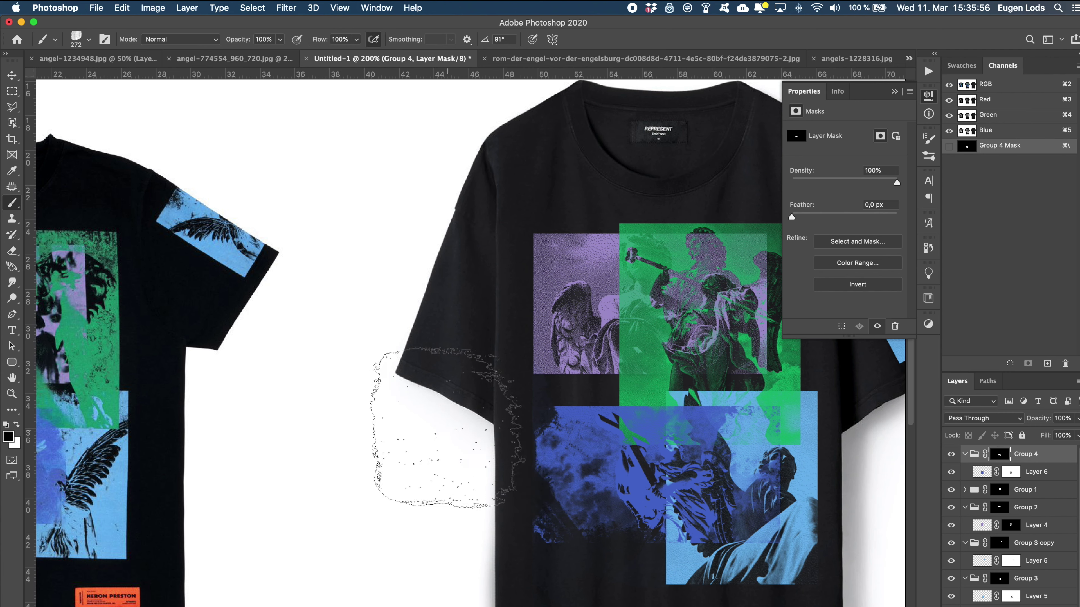
- Keep brushing the mask edges, alternating white and black with X
{"action": "key", "text": "x"}
{"action": "scroll", "coordinate": [600, 476], "scroll_direction": "down", "scroll_amount": 1}
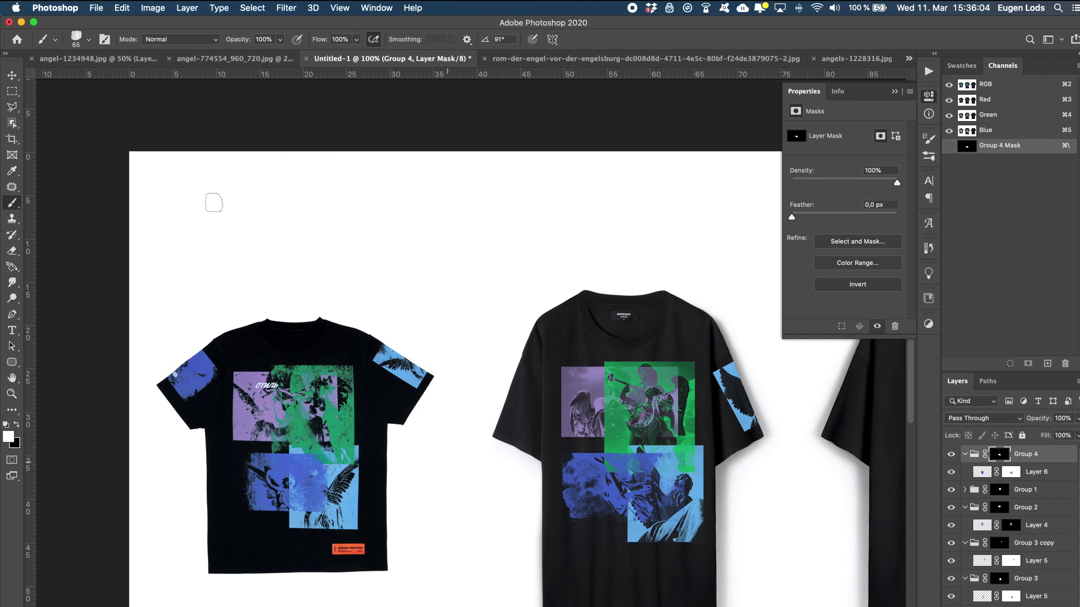
{"action": "left_click", "coordinate": [88, 39]}
{"action": "scroll", "coordinate": [507, 428], "scroll_direction": "up", "scroll_amount": 1}
{"action": "key", "text": "x"}
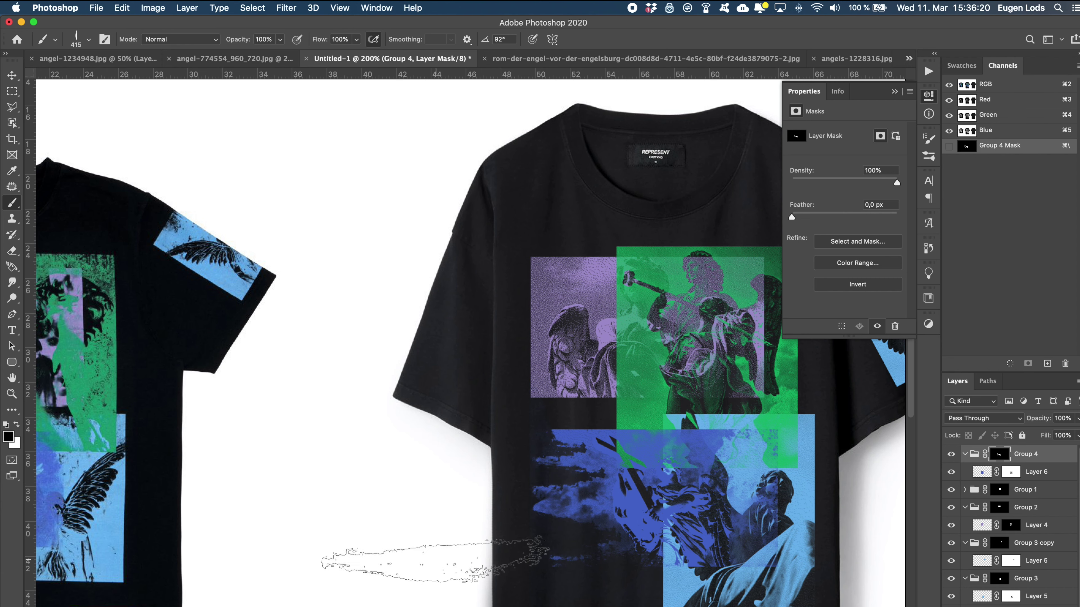
{"action": "scroll", "coordinate": [353, 493], "scroll_direction": "down", "scroll_amount": 1}
{"action": "left_click", "coordinate": [88, 39]}
{"action": "scroll", "coordinate": [163, 237], "scroll_direction": "up", "scroll_amount": 5}
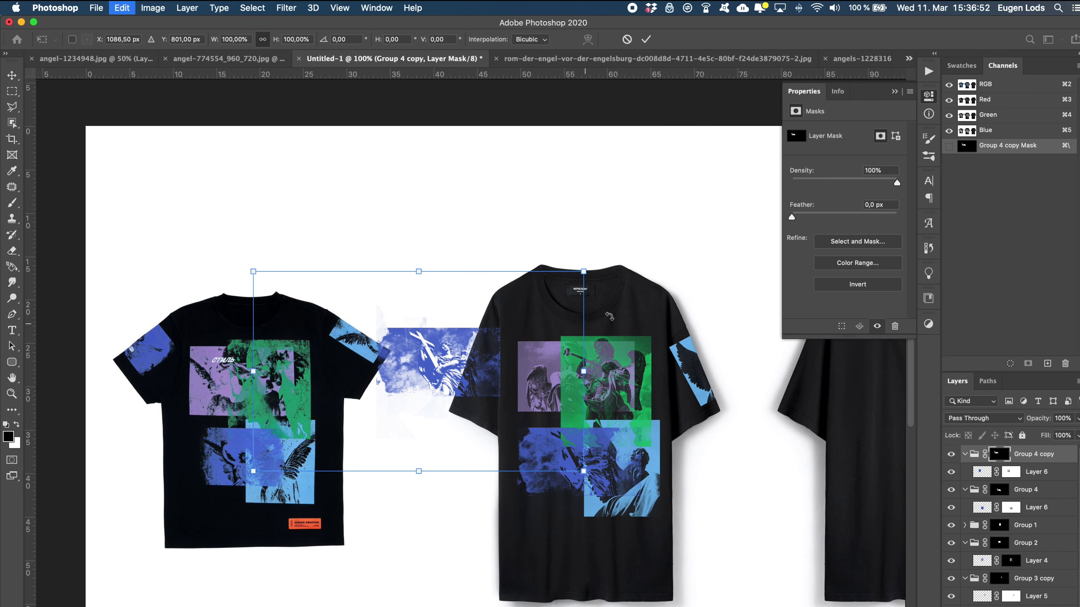
- Rotate Group 4 copy about 23° and move it onto the middle shirt's left sleeve
{"action": "left_click_drag", "start_coordinate": [440, 380], "coordinate": [465, 385]}
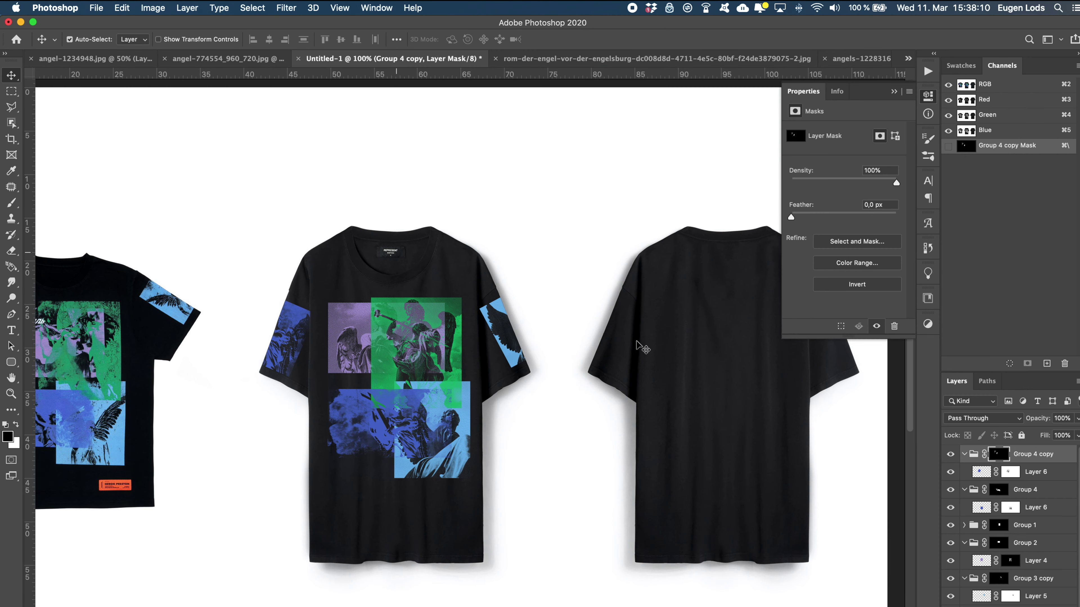
- Copy the green angel Group 1 onto the back-view shirt and enlarge it
{"action": "right_click", "coordinate": [499, 334]}
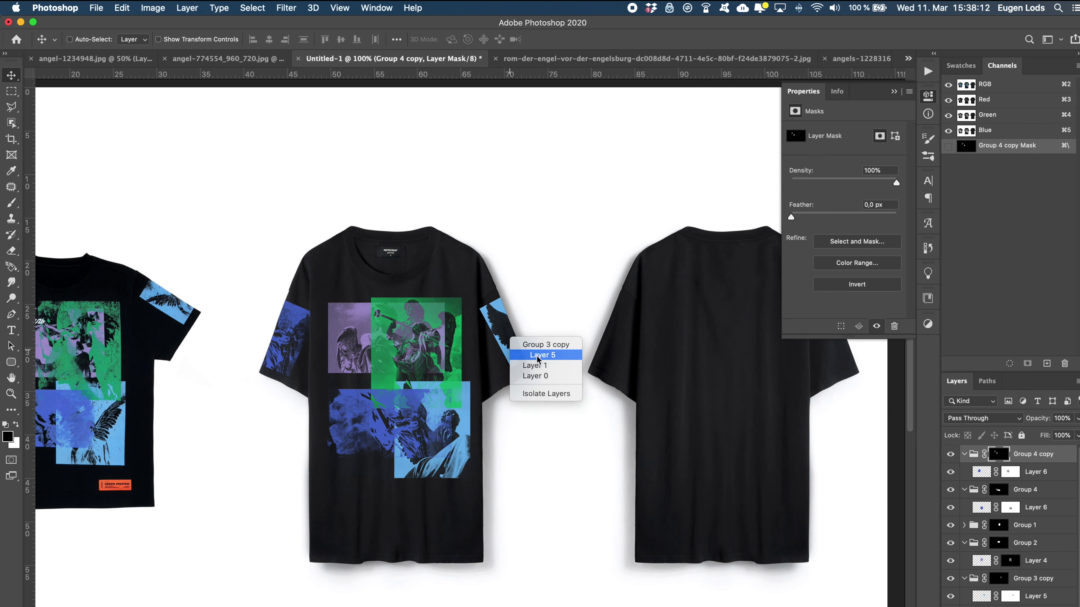
{"action": "left_click", "coordinate": [506, 356]}
{"action": "left_click", "coordinate": [999, 578]}
{"action": "left_click", "coordinate": [965, 453]}
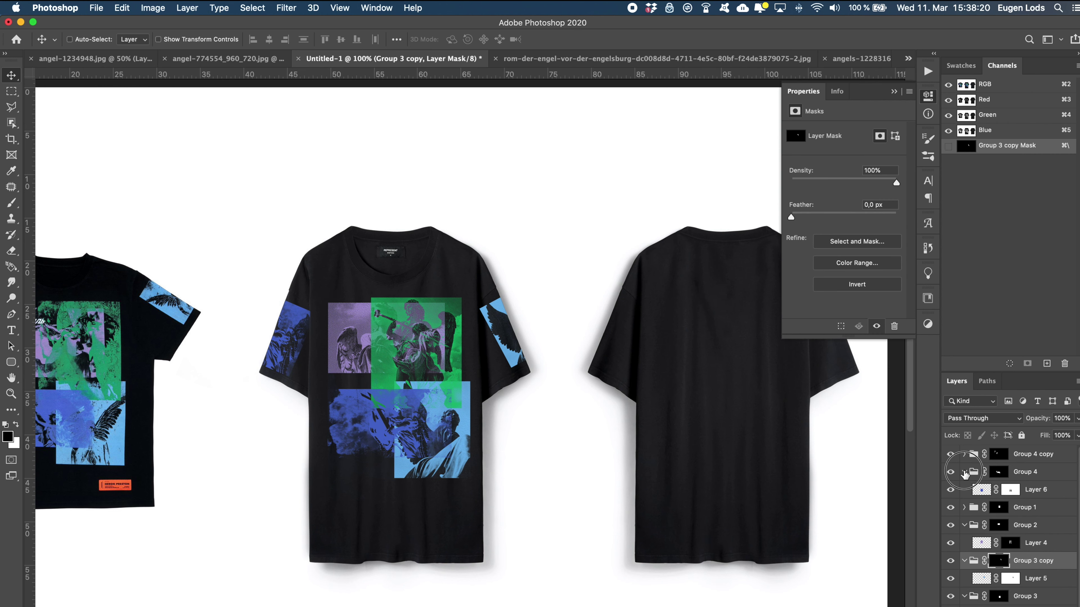
{"action": "left_click", "coordinate": [964, 508]}
{"action": "left_click", "coordinate": [965, 542]}
{"action": "left_click", "coordinate": [1024, 489]}
{"action": "left_click_drag", "start_coordinate": [416, 343], "coordinate": [715, 344]}
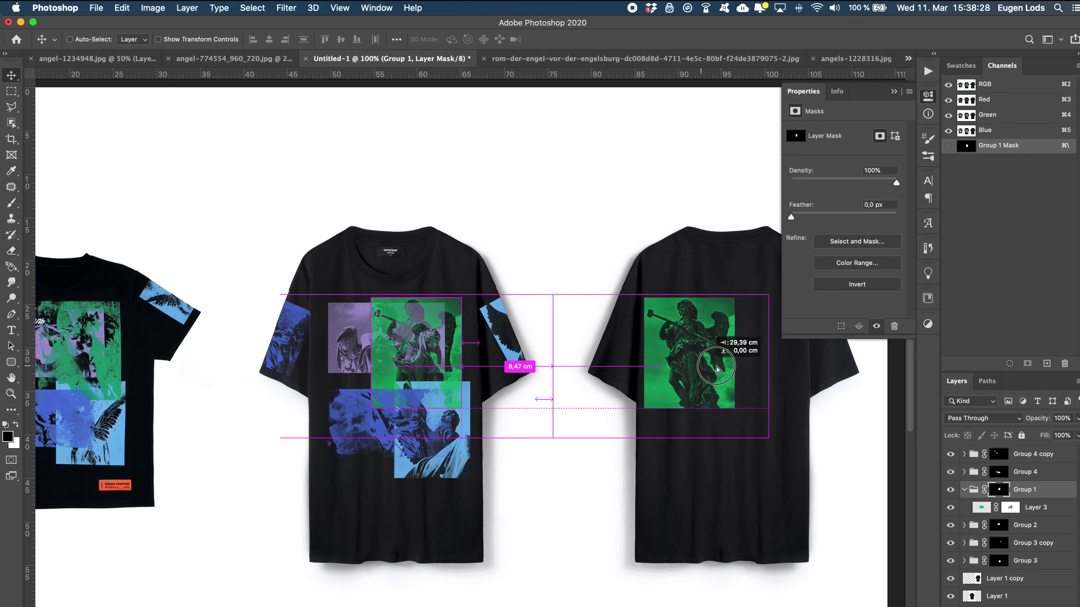
{"action": "left_click", "coordinate": [1004, 491]}
{"action": "left_click_drag", "start_coordinate": [732, 424], "coordinate": [719, 434]}
{"action": "key", "text": "Return"}
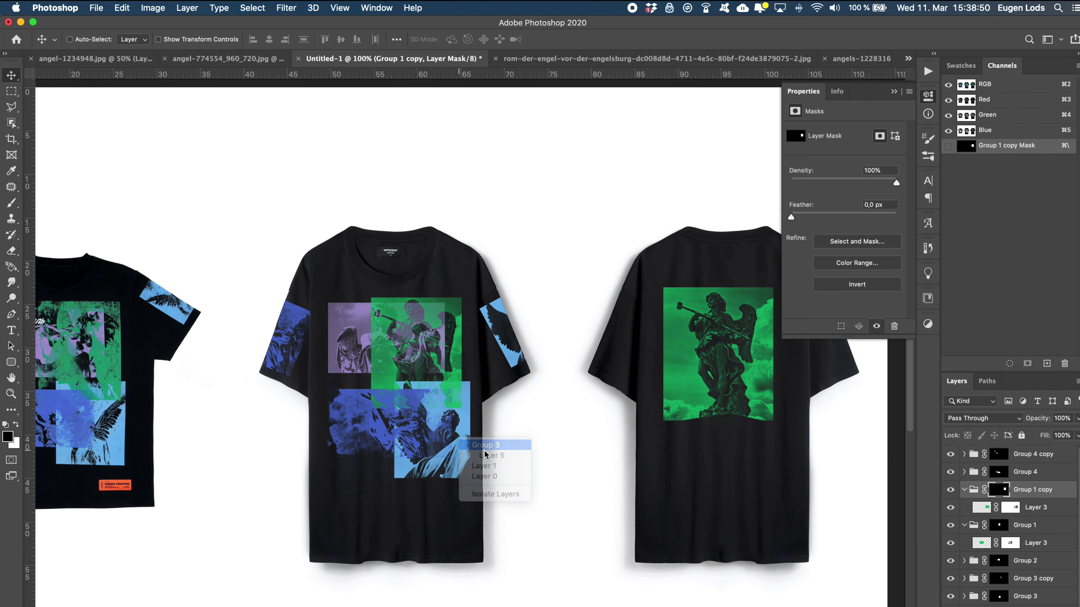
- Copy the light-blue wing, blue angel Group 4 and a sleeve wing onto the back-view shirt
{"action": "left_click_drag", "start_coordinate": [493, 468], "coordinate": [769, 449]}
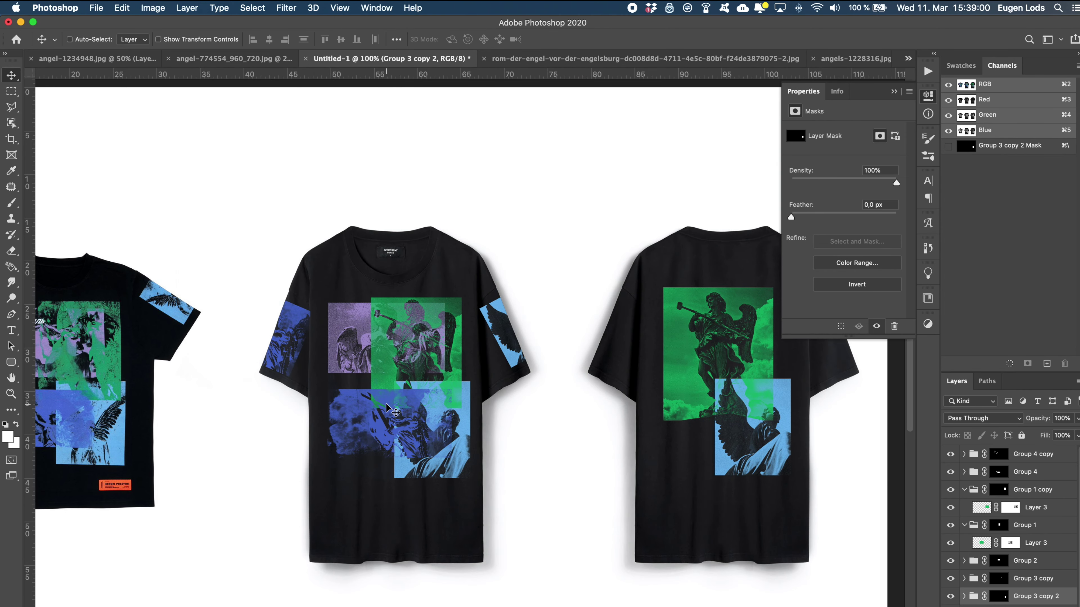
{"action": "right_click", "coordinate": [374, 381]}
{"action": "left_click", "coordinate": [386, 387]}
{"action": "left_click_drag", "start_coordinate": [424, 395], "coordinate": [755, 447]}
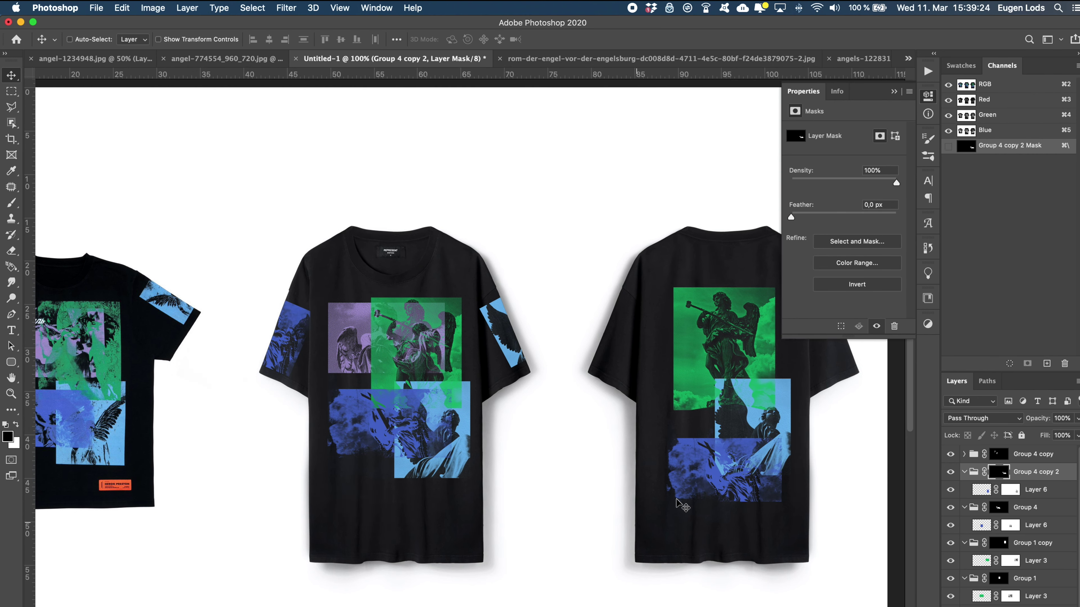
{"action": "left_click_drag", "start_coordinate": [463, 359], "coordinate": [585, 315]}
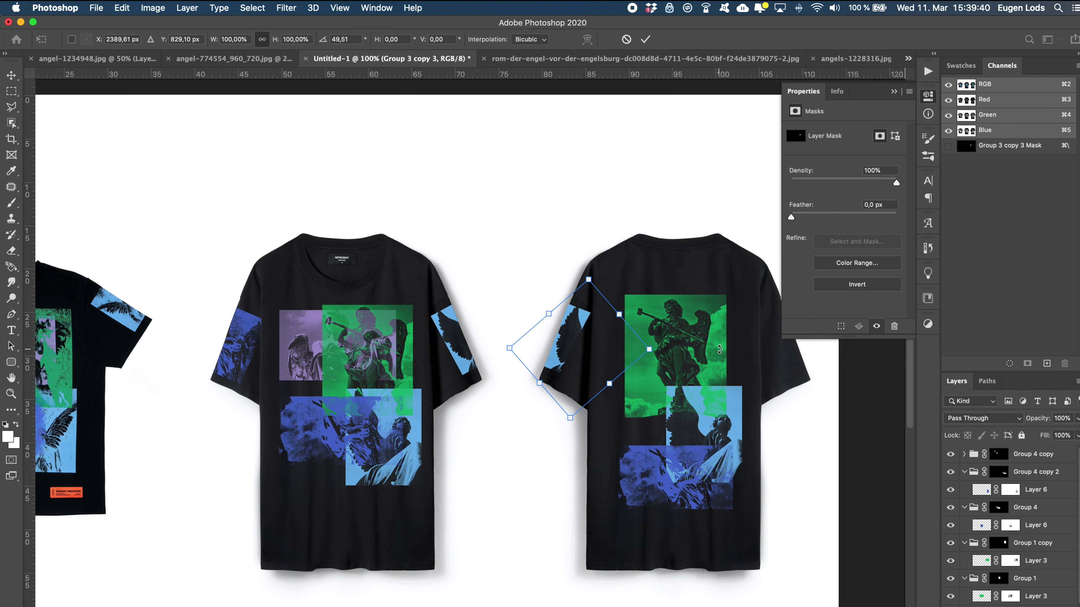
- Position the sleeve wing and rotate the Group 3 copy 3 panel to follow the other sleeve
{"action": "key", "text": "Return"}
{"action": "left_click_drag", "start_coordinate": [565, 336], "coordinate": [572, 366]}
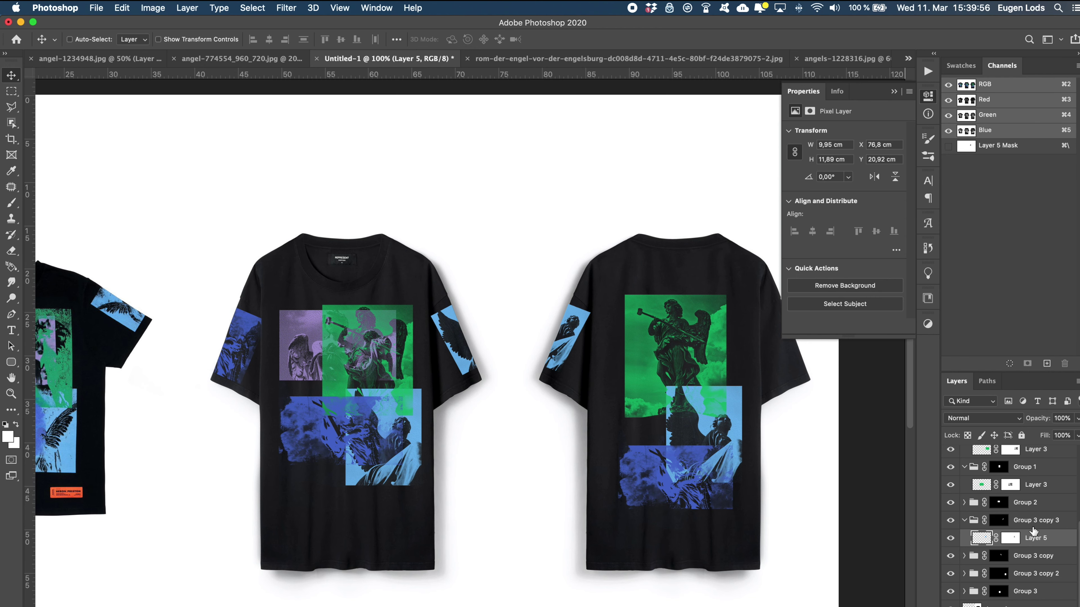
{"action": "left_click", "coordinate": [998, 520]}
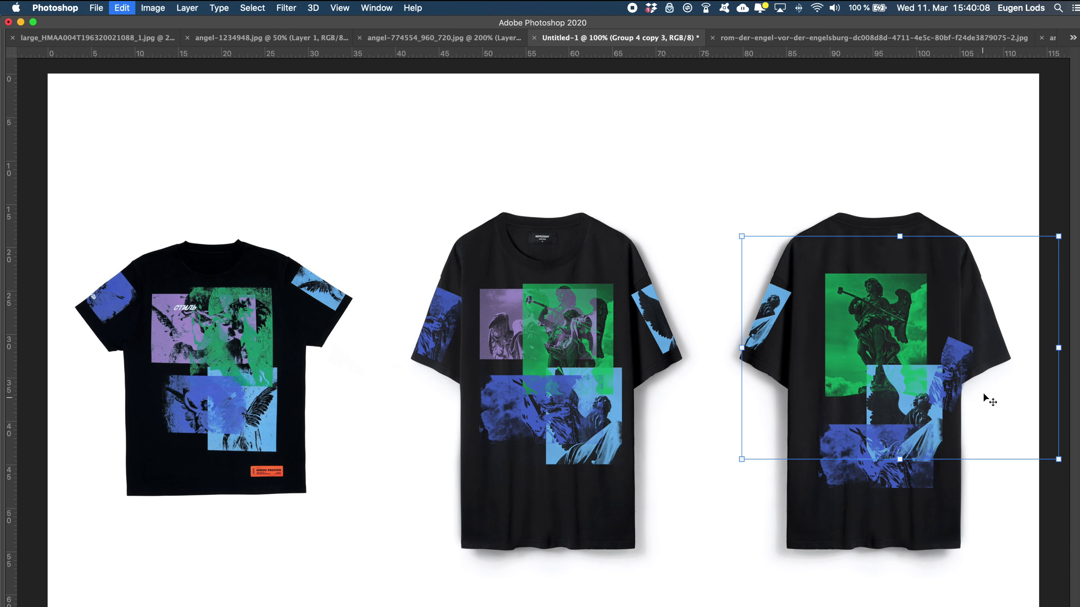
{"action": "left_click_drag", "start_coordinate": [744, 468], "coordinate": [777, 466]}
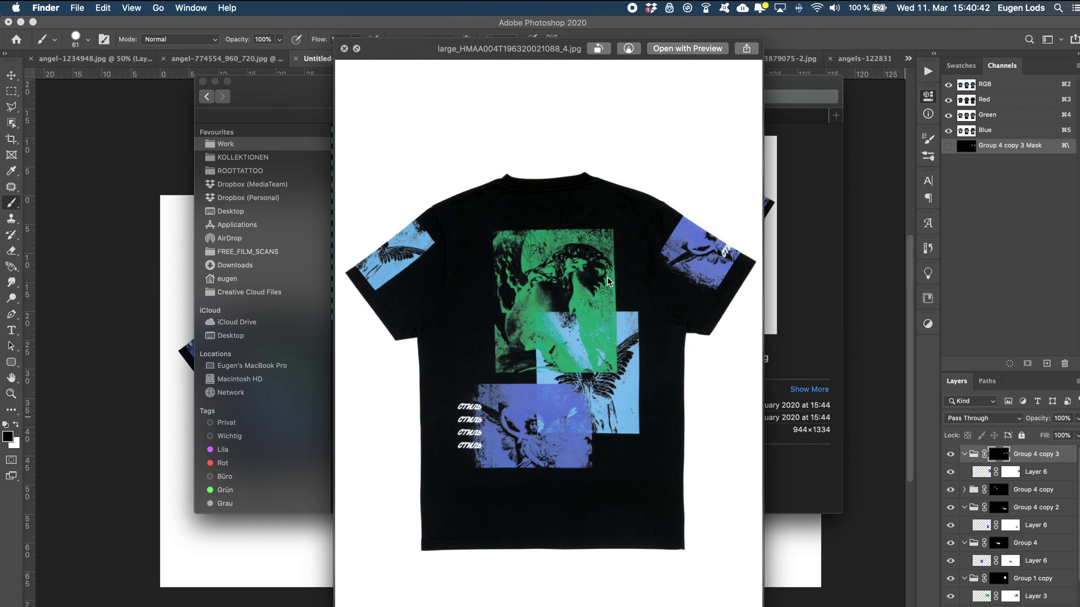
- Flip through the reference T-shirt photos in Quick Look, close it and return to the mockup
{"action": "key", "text": "Up"}
{"action": "key", "text": "Up"}
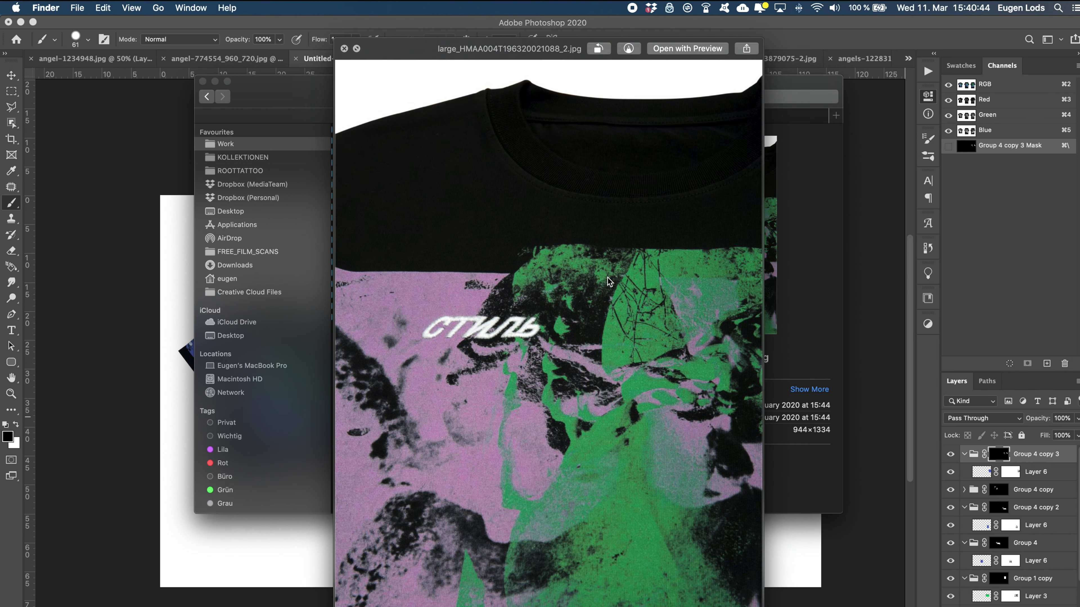
{"action": "key", "text": "Up"}
{"action": "key", "text": "Down"}
{"action": "key", "text": "Down"}
{"action": "key", "text": "Down"}
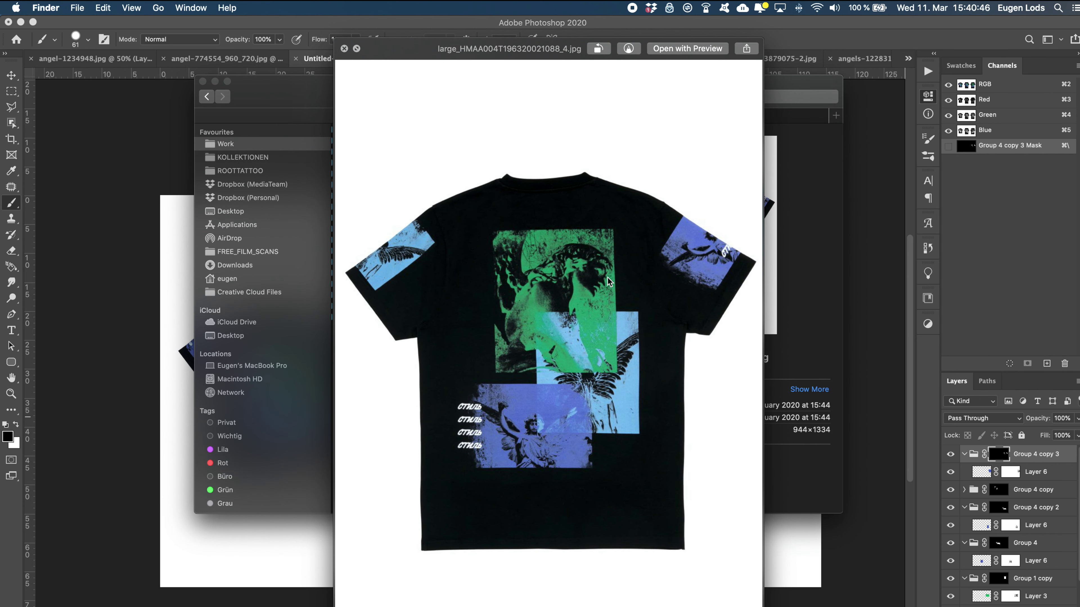
{"action": "key", "text": "space"}
{"action": "key", "text": "super+Tab"}
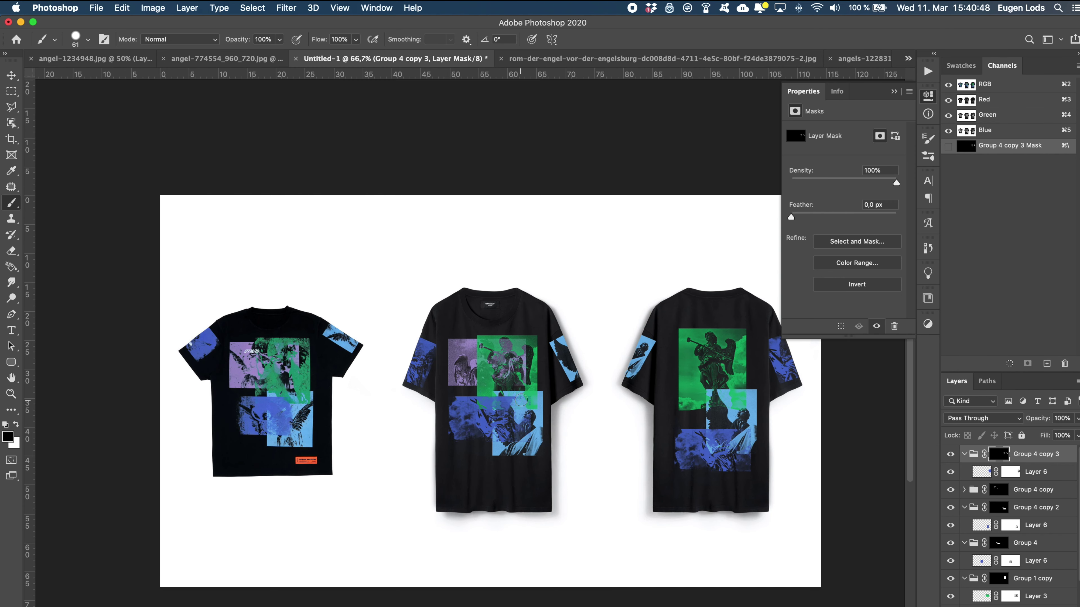
{"action": "scroll", "coordinate": [551, 385], "scroll_direction": "right", "scroll_amount": 3}
{"action": "scroll", "coordinate": [548, 384], "scroll_direction": "down", "scroll_amount": 1}
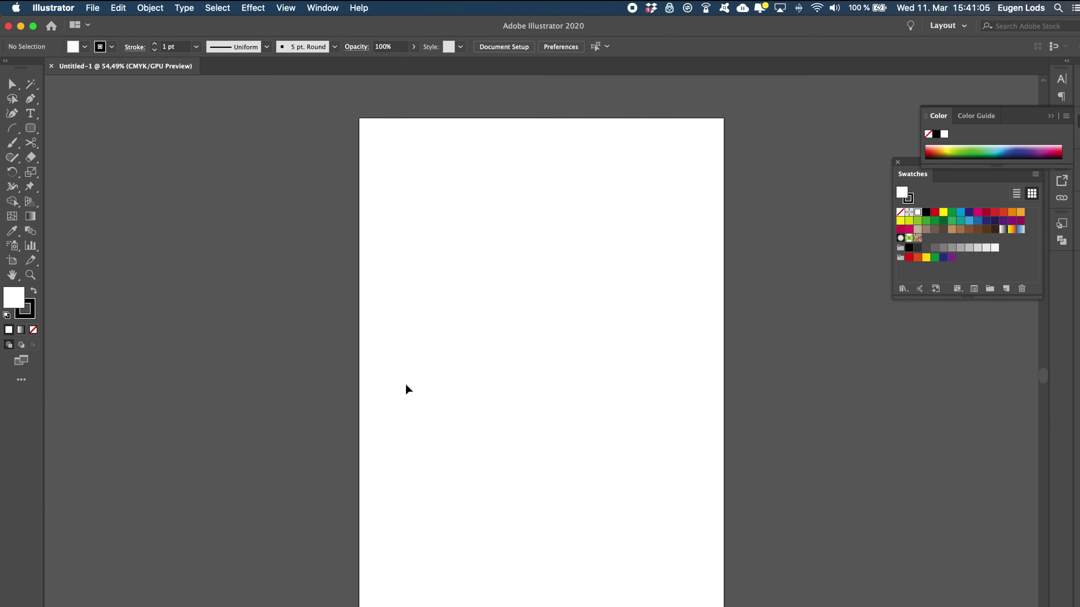
- Check the Russian translation and paste the word стиль as text on the artboard
{"action": "key", "text": "super+Tab"}
{"action": "key", "text": "super+Tab"}
{"action": "key", "text": "super+Tab"}
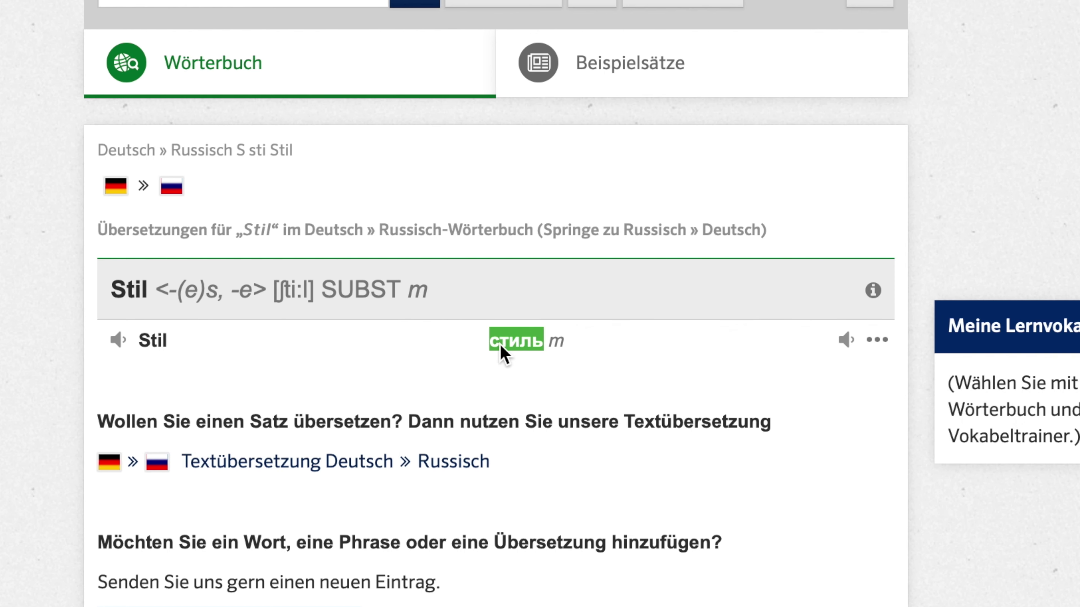
{"action": "key", "text": "super+Tab"}
{"action": "key", "text": "t"}
{"action": "left_click", "coordinate": [531, 376]}
{"action": "key", "text": "super+v"}
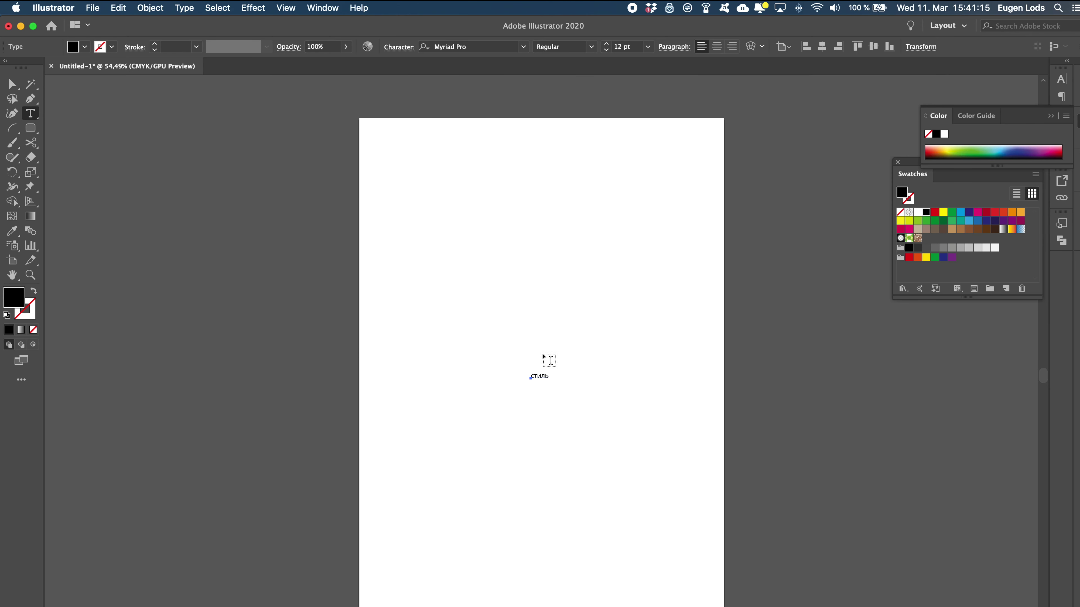
{"action": "key", "text": "super+plus"}
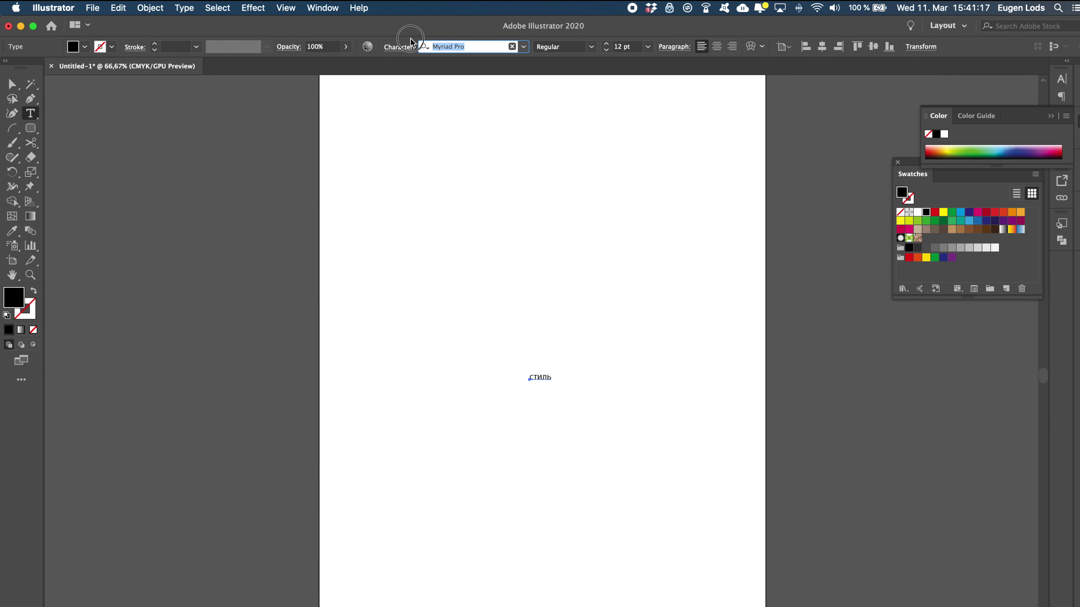
- Set стиль in Helvetica Bold Oblique and enlarge it to about 19.9 pt
{"action": "type", "text": "he"}
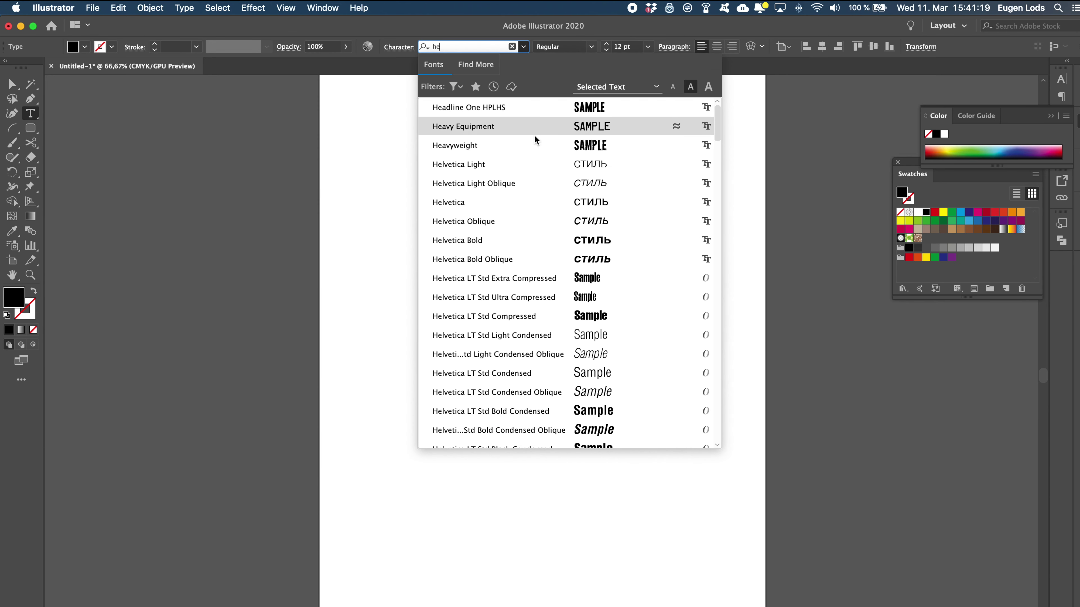
{"action": "left_click", "coordinate": [543, 241]}
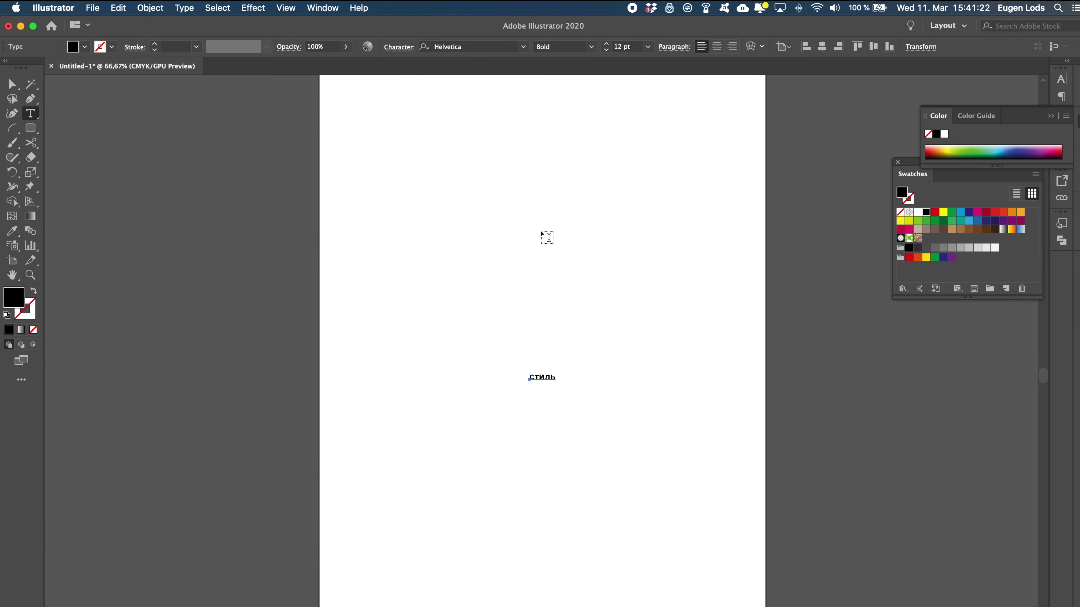
{"action": "left_click", "coordinate": [590, 47]}
{"action": "left_click", "coordinate": [574, 128]}
{"action": "key", "text": "super+1"}
{"action": "left_click_drag", "start_coordinate": [579, 342], "coordinate": [579, 343]}
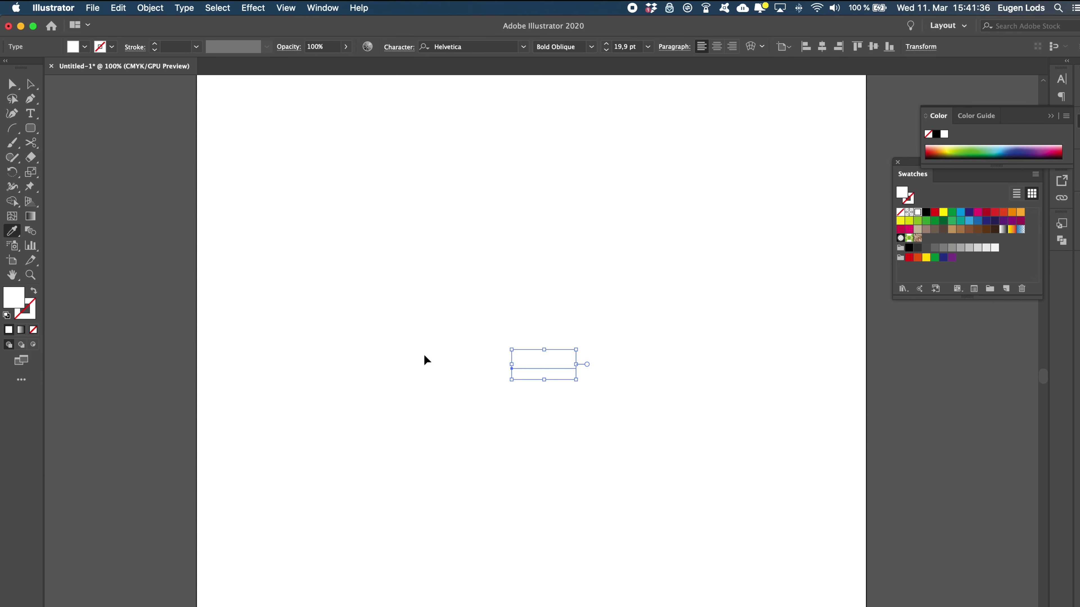
{"action": "key", "text": "super+Tab"}
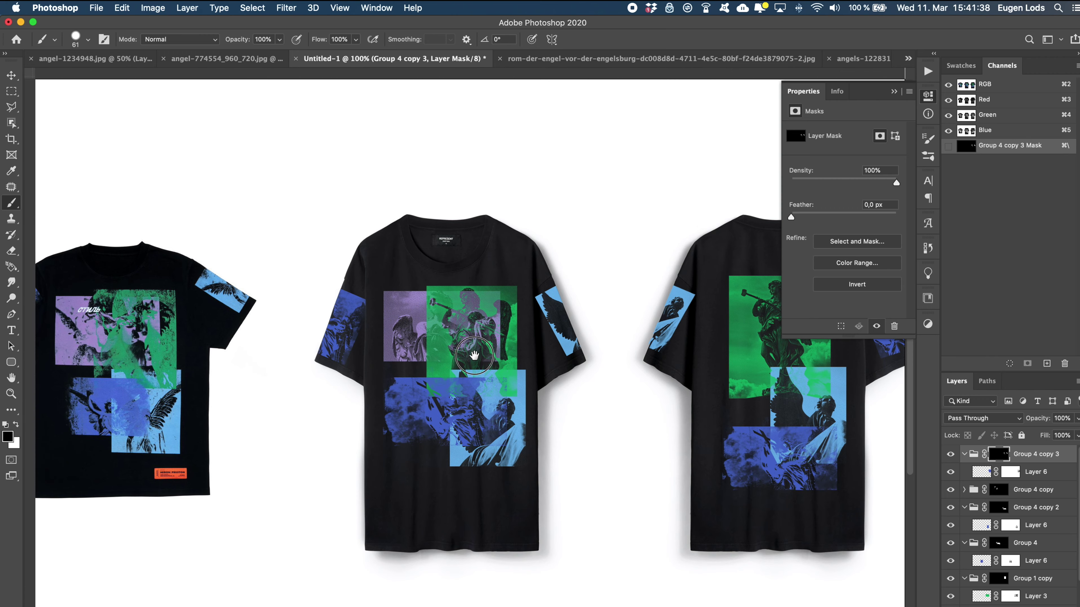
- Paste стиль as a Smart Object onto the middle shirt's purple panel and scale it to fit
{"action": "left_click_drag", "start_coordinate": [474, 355], "coordinate": [543, 364]}
{"action": "key", "text": "super+v"}
{"action": "left_click", "coordinate": [497, 229]}
{"action": "left_click_drag", "start_coordinate": [479, 373], "coordinate": [510, 351]}
{"action": "key", "text": "Return"}
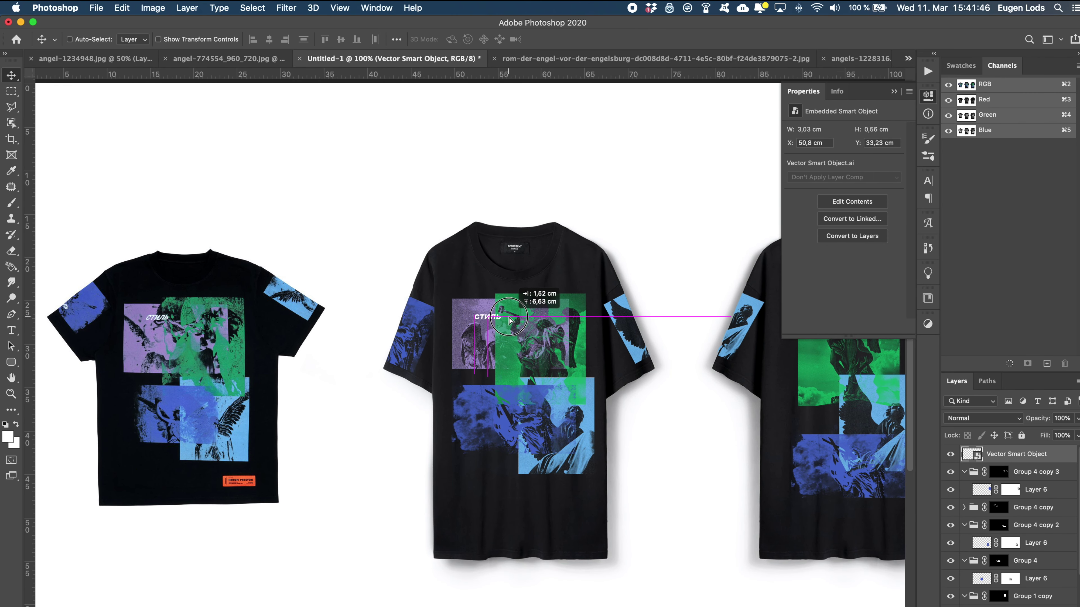
- Stack four стиль copies on the back-view shirt's lower panel, matching the reference photo
{"action": "scroll", "coordinate": [508, 314], "scroll_direction": "right", "scroll_amount": 5}
{"action": "key", "text": "super+Tab"}
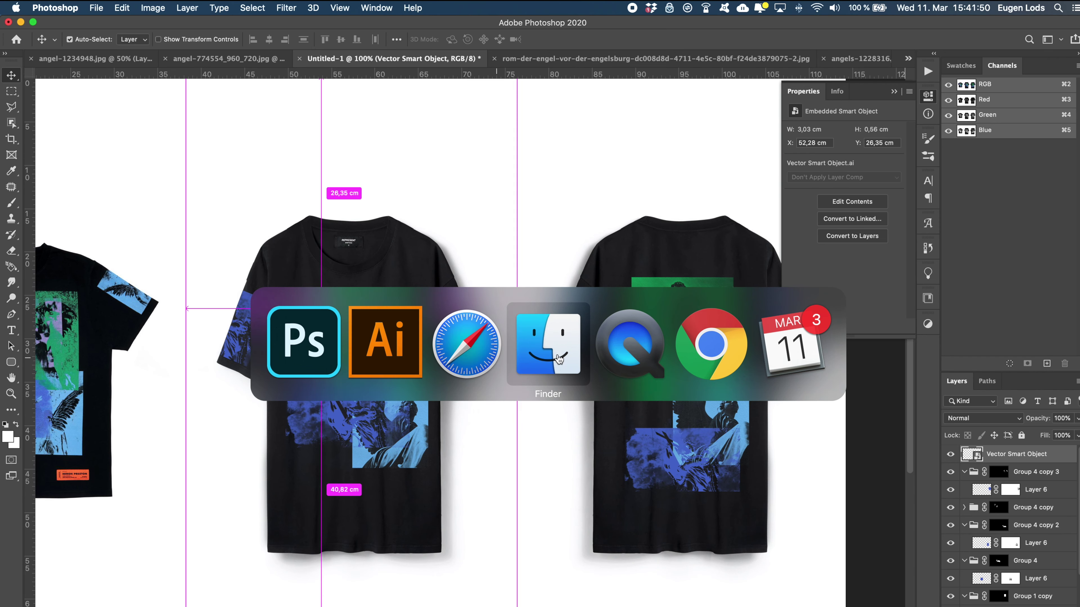
{"action": "key", "text": "space"}
{"action": "key", "text": "super+Tab"}
{"action": "left_click_drag", "start_coordinate": [334, 326], "coordinate": [654, 433]}
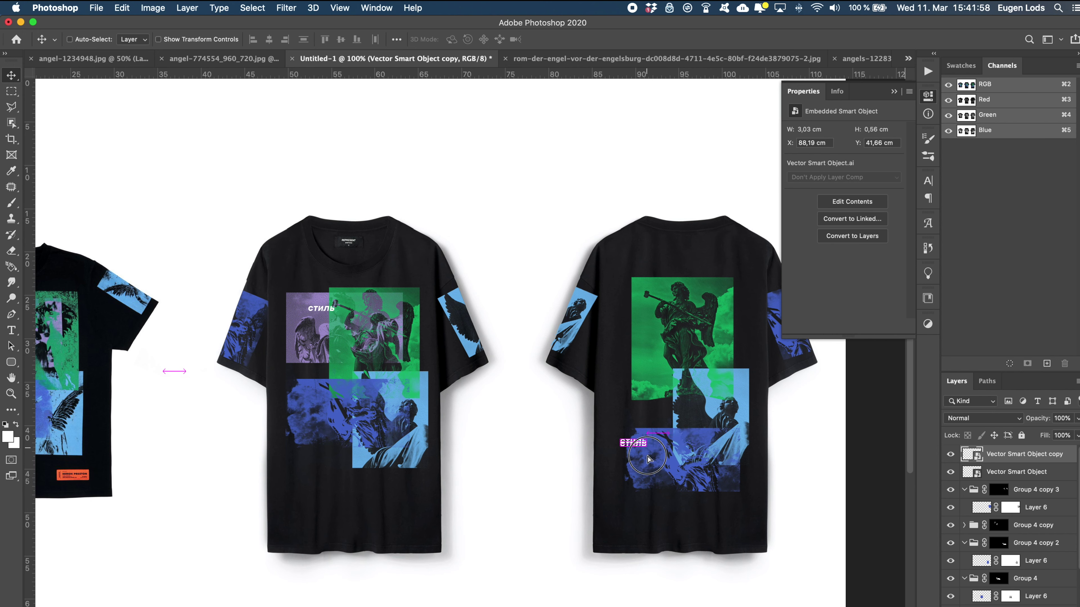
{"action": "mouse_move", "coordinate": [647, 458]}
{"action": "left_mouse_down"}
{"action": "mouse_move", "coordinate": [652, 474]}
{"action": "mouse_move", "coordinate": [709, 476]}
{"action": "left_mouse_up"}
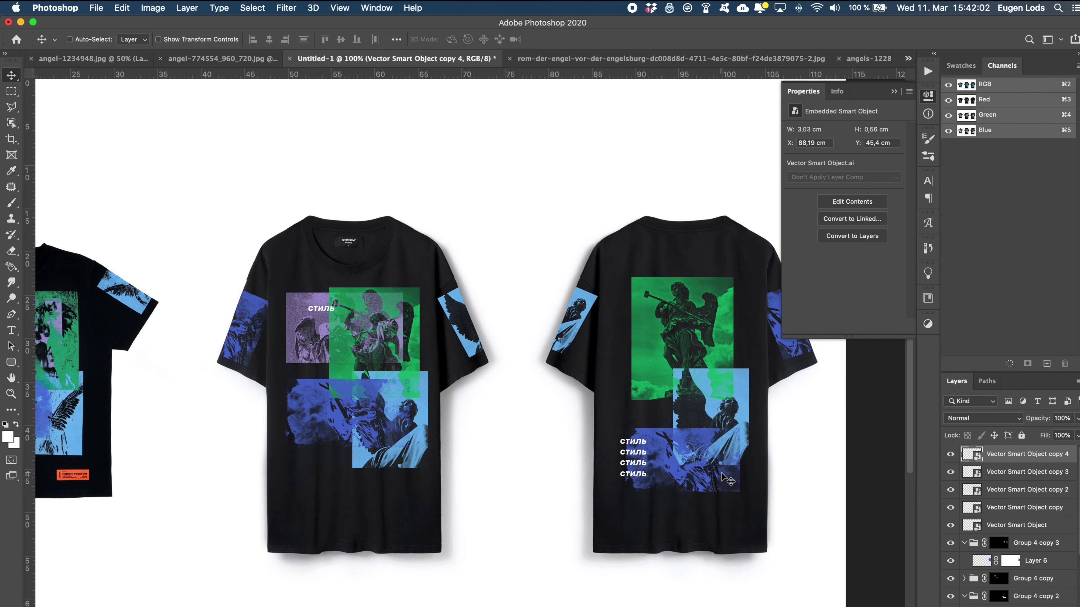
{"action": "key", "text": "Up"}
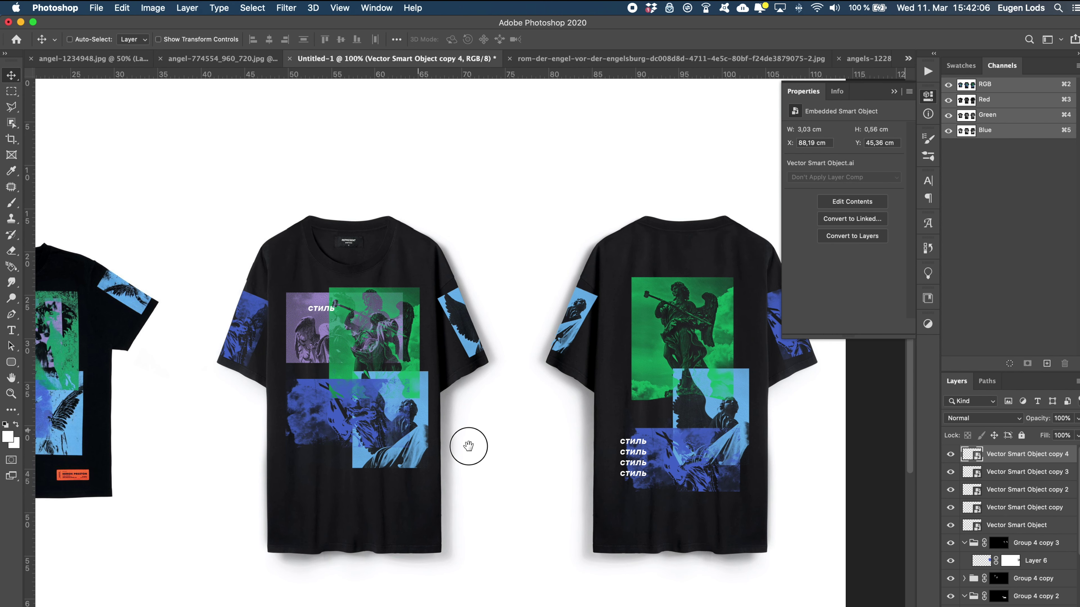
{"action": "key", "text": "super+minus"}
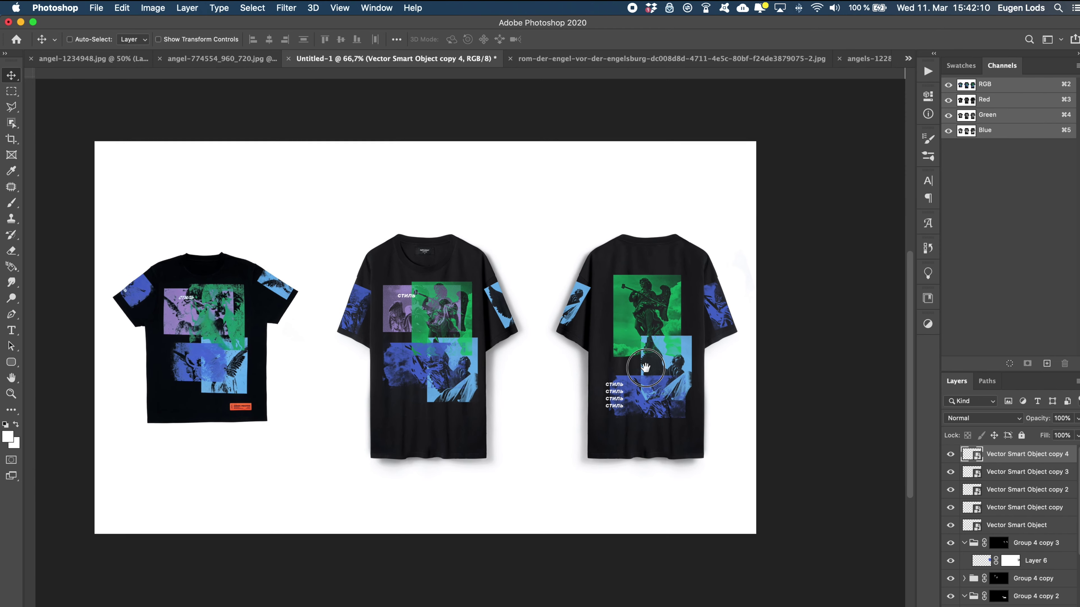
{"action": "key", "text": "super+plus"}
{"action": "key", "text": "super+Tab"}
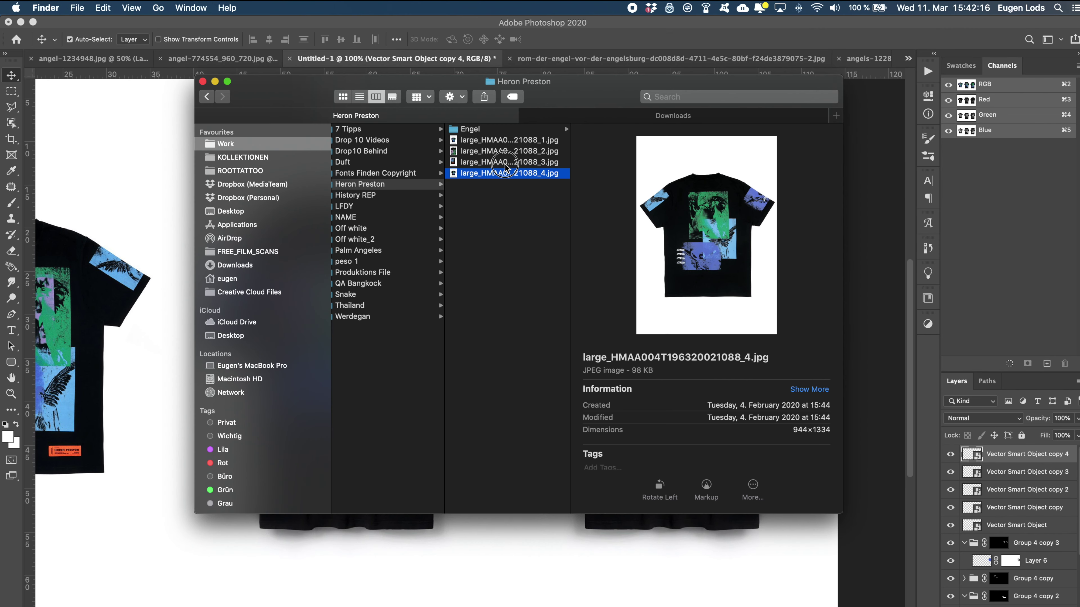
{"action": "left_click", "coordinate": [506, 161]}
- Place the reference shirt photo and draw a label rectangle filled with its orange colour
{"action": "left_click_drag", "start_coordinate": [505, 162], "coordinate": [552, 473]}
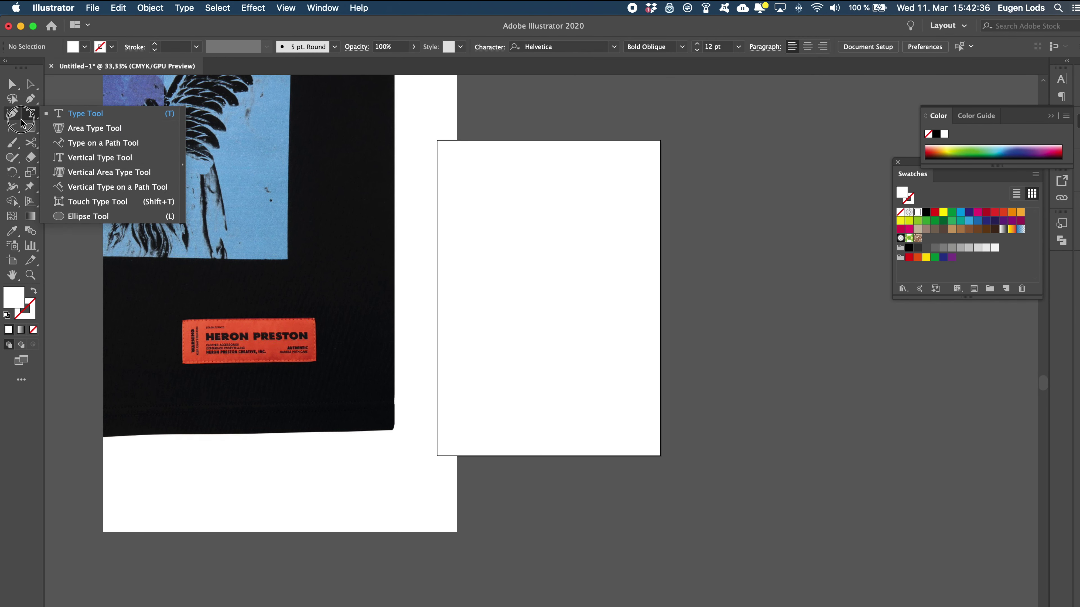
{"action": "left_click", "coordinate": [30, 143]}
{"action": "left_click_drag", "start_coordinate": [300, 356], "coordinate": [315, 362]}
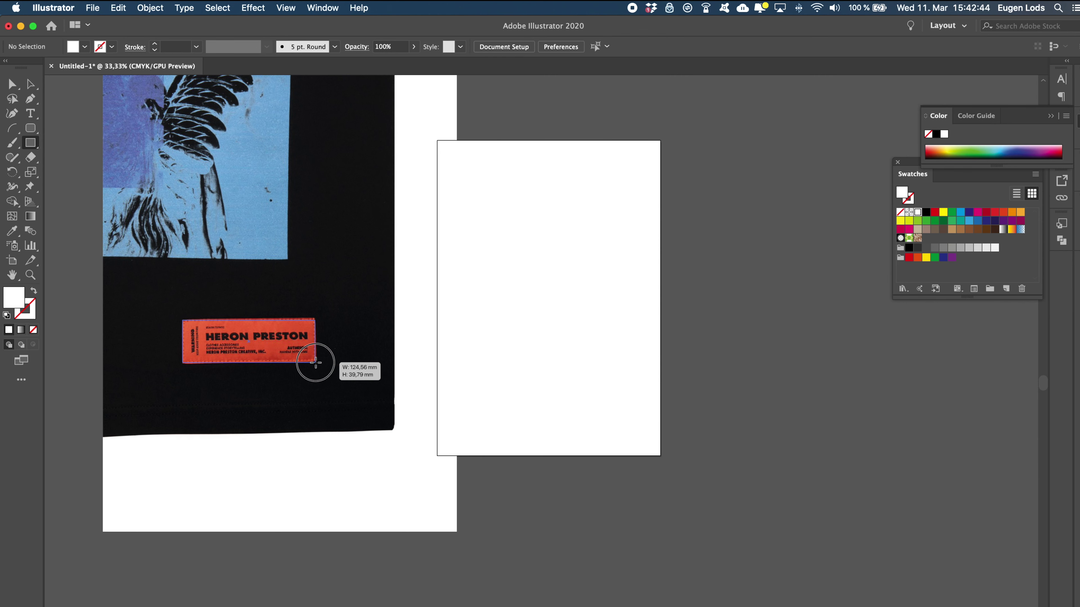
{"action": "left_click_drag", "start_coordinate": [249, 340], "coordinate": [549, 340]}
{"action": "key", "text": "i"}
{"action": "left_click", "coordinate": [255, 337]}
{"action": "double_click", "coordinate": [13, 296]}
{"action": "left_click_drag", "start_coordinate": [138, 114], "coordinate": [141, 128]}
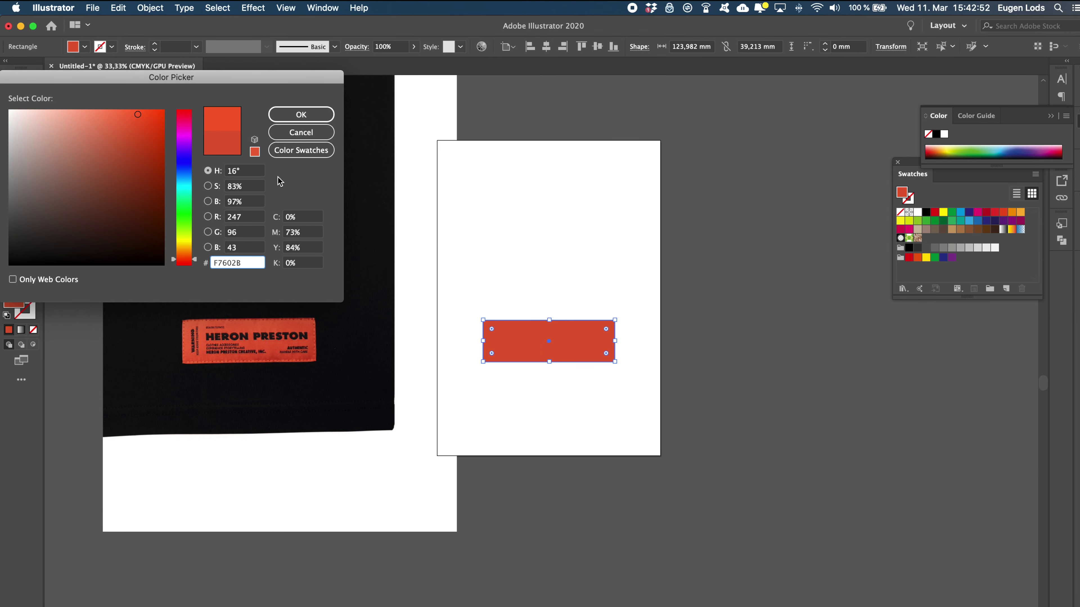
{"action": "left_click", "coordinate": [301, 115]}
- Add HERON PRESTON in Helvetica Neue 93 Black Extended, about 21 pt, on the rectangle
{"action": "key", "text": "t"}
{"action": "left_click", "coordinate": [555, 436]}
{"action": "type", "text": "HERON PRESTON"}
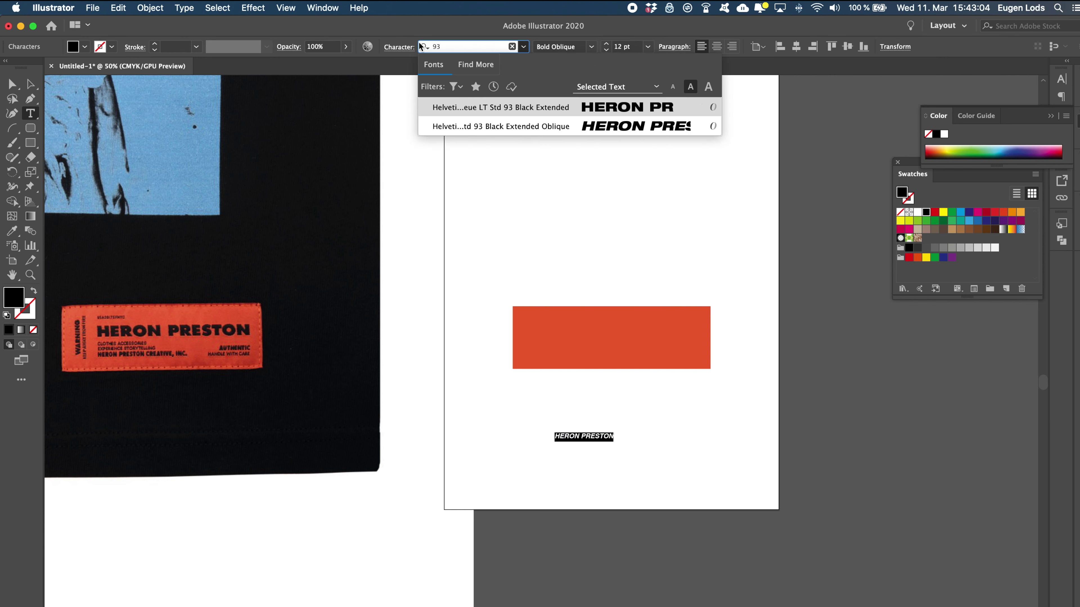
{"action": "left_click", "coordinate": [489, 106]}
{"action": "key", "text": "Escape"}
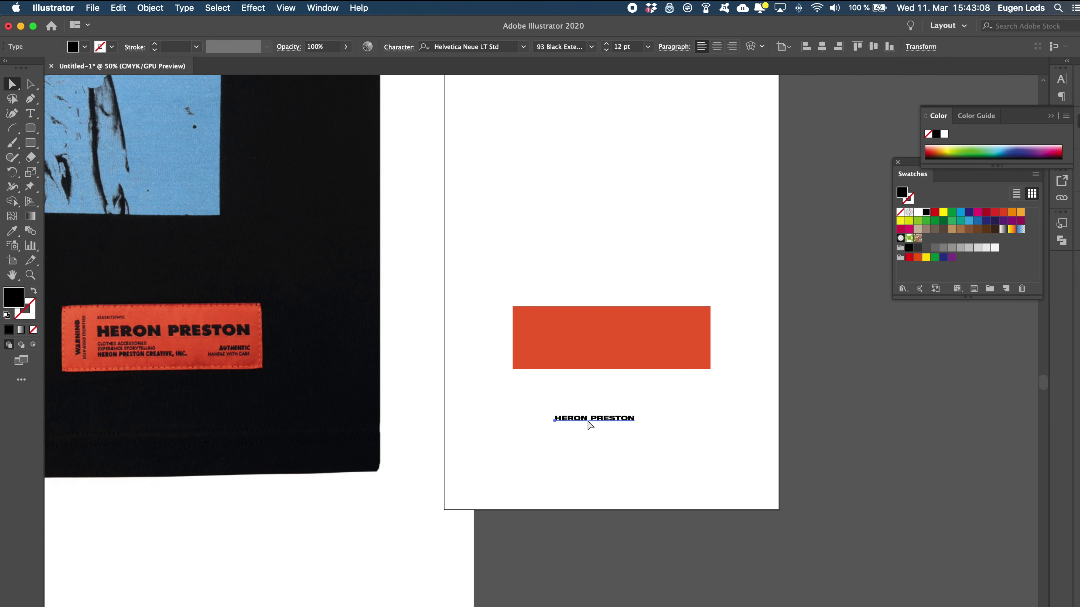
{"action": "left_click_drag", "start_coordinate": [640, 429], "coordinate": [614, 336]}
{"action": "mouse_move", "coordinate": [682, 358]}
{"action": "left_mouse_down"}
{"action": "mouse_move", "coordinate": [690, 364]}
{"action": "mouse_move", "coordinate": [632, 407]}
{"action": "left_mouse_up"}
{"action": "left_click", "coordinate": [576, 398]}
- Add WARNING in 85 Heavy, rotated vertical along the label's left edge
{"action": "left_click", "coordinate": [591, 46]}
{"action": "left_click", "coordinate": [562, 424]}
{"action": "type", "text": "WARNING"}
{"action": "left_click_drag", "start_coordinate": [612, 395], "coordinate": [579, 425]}
{"action": "left_click_drag", "start_coordinate": [552, 381], "coordinate": [505, 374]}
{"action": "left_click", "coordinate": [649, 388]}
{"action": "key", "text": "super+equal"}
{"action": "double_click", "coordinate": [611, 379]}
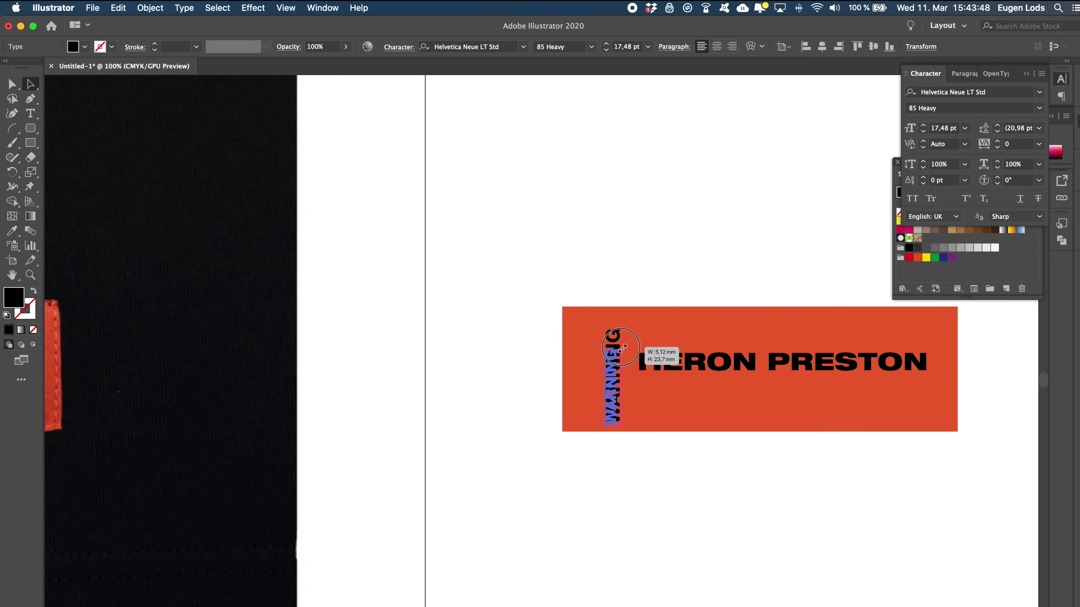
{"action": "left_click", "coordinate": [591, 46]}
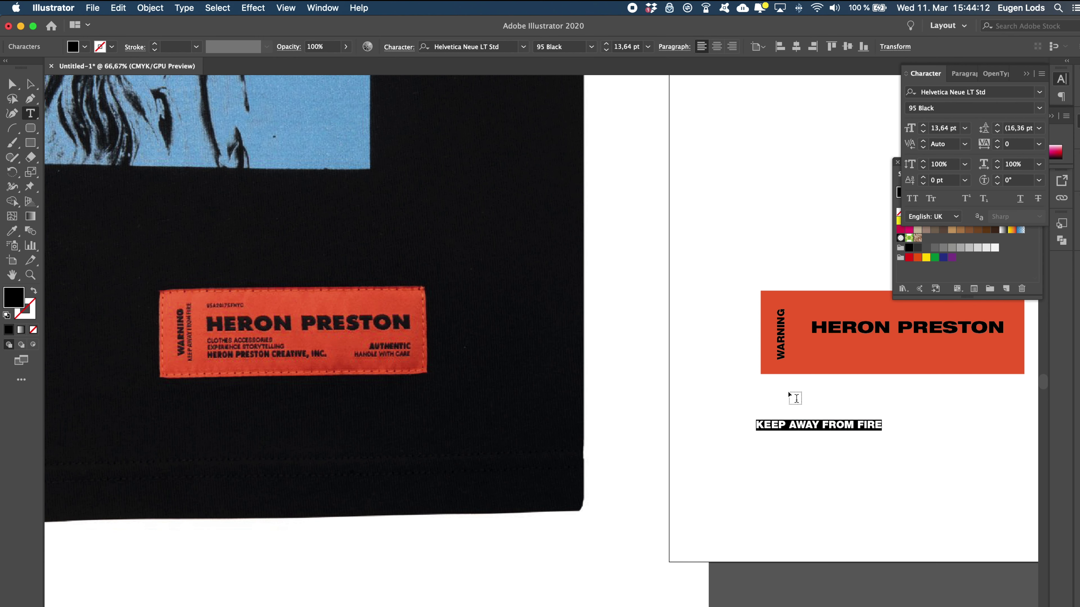
- Set the KEEP AWAY FROM FIRE line to 75 Bold weight
{"action": "left_click", "coordinate": [590, 47]}
{"action": "left_click", "coordinate": [553, 385]}
{"action": "key", "text": "Escape"}
{"action": "left_click", "coordinate": [823, 519]}
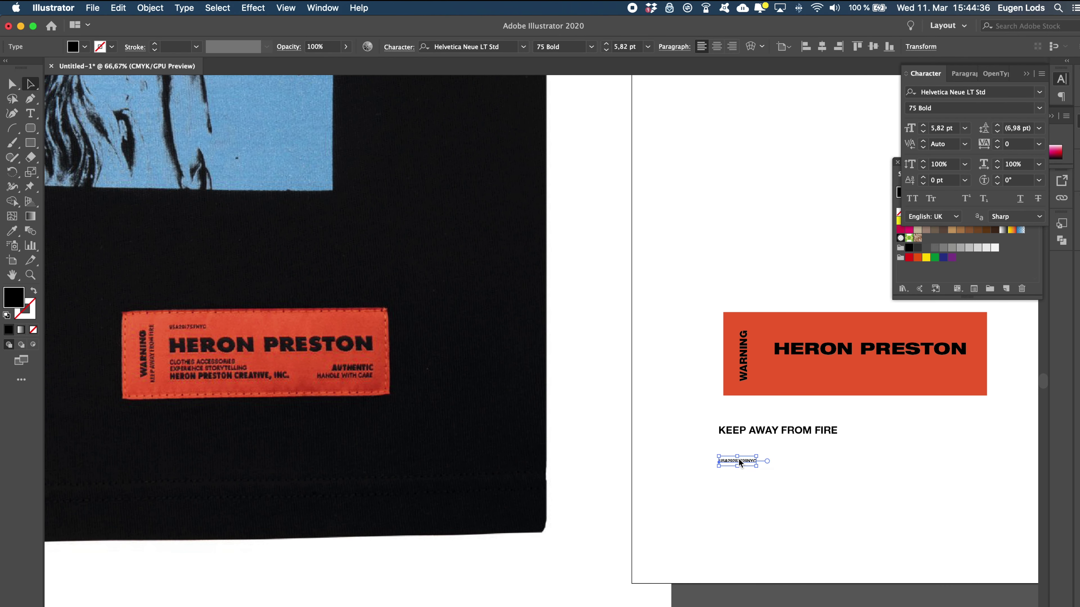
- Place the small code line at the label's top, above HERON PRESTON
{"action": "left_click_drag", "start_coordinate": [796, 329], "coordinate": [790, 328]}
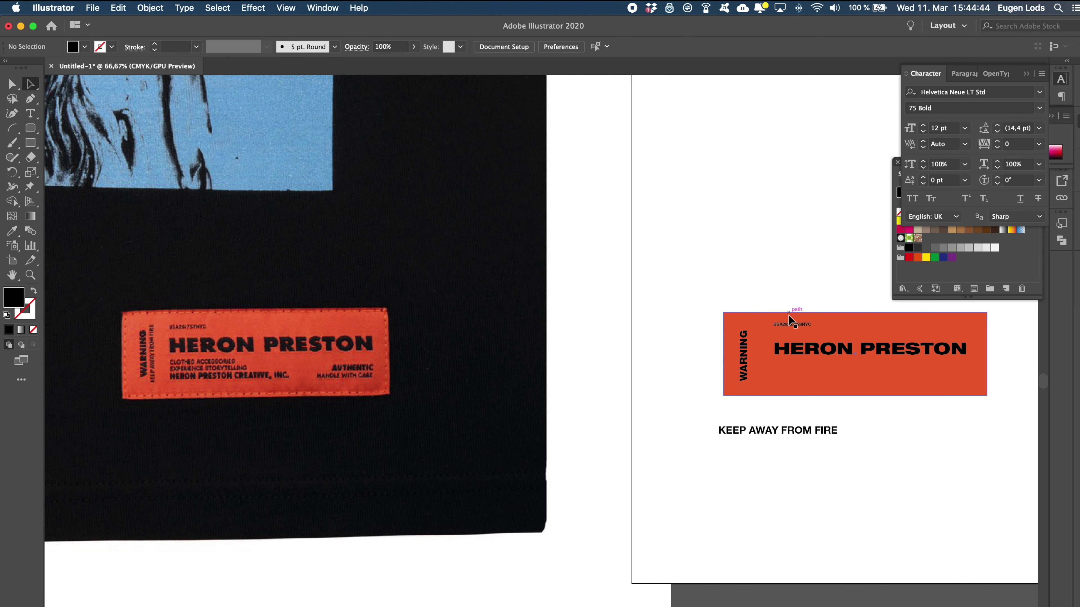
{"action": "left_click", "coordinate": [863, 348]}
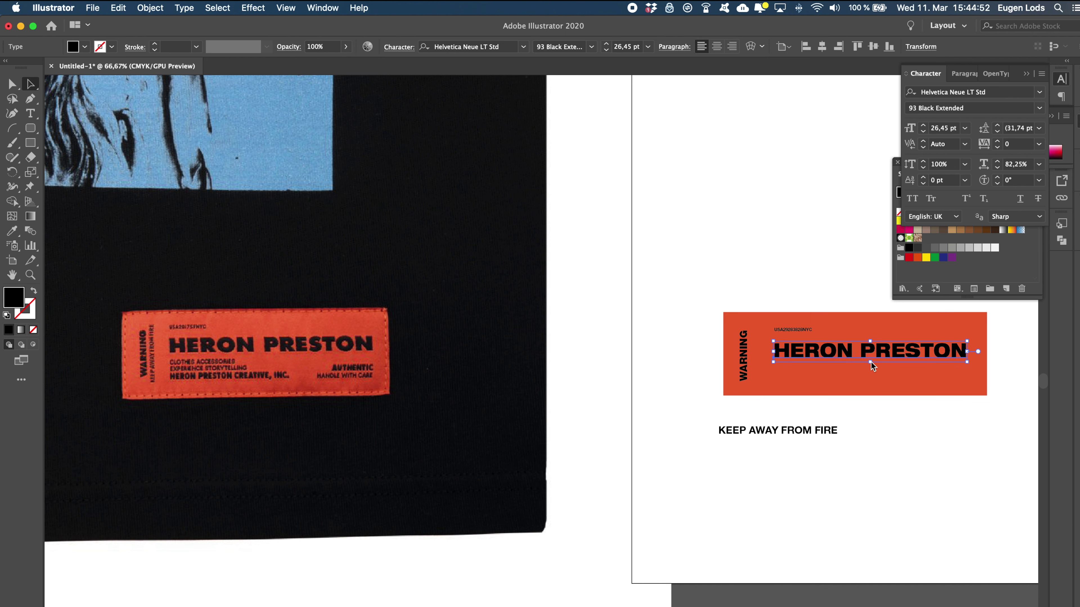
{"action": "left_click", "coordinate": [793, 332]}
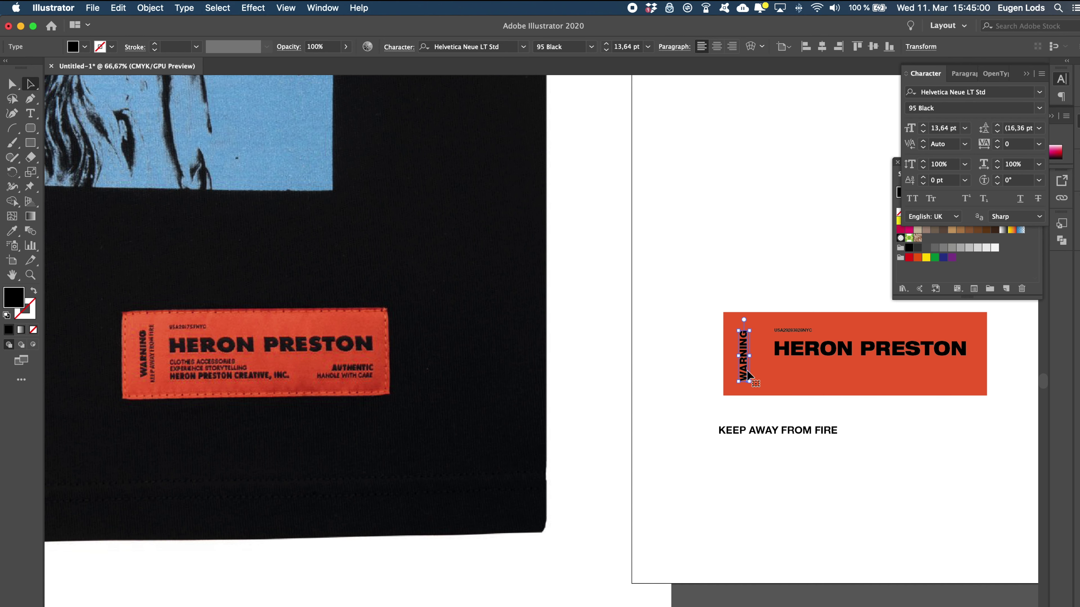
- Rotate the KEEP AWAY FROM FIRE copy to vertical and position it beside WARNING
{"action": "left_click", "coordinate": [770, 430]}
{"action": "mouse_move", "coordinate": [848, 434]}
{"action": "left_mouse_down"}
{"action": "mouse_move", "coordinate": [781, 422]}
{"action": "mouse_move", "coordinate": [754, 374]}
{"action": "left_mouse_up"}
{"action": "key", "text": "super+1"}
{"action": "scroll", "coordinate": [614, 386], "scroll_direction": "left", "scroll_amount": 5}
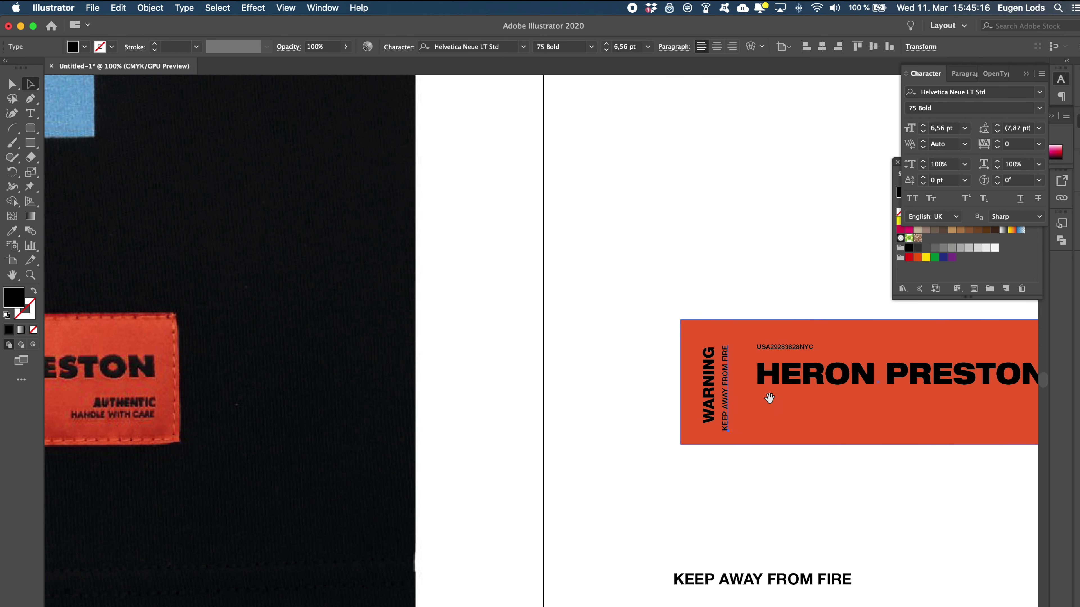
{"action": "left_click", "coordinate": [761, 128]}
{"action": "left_click_drag", "start_coordinate": [651, 278], "coordinate": [765, 374]}
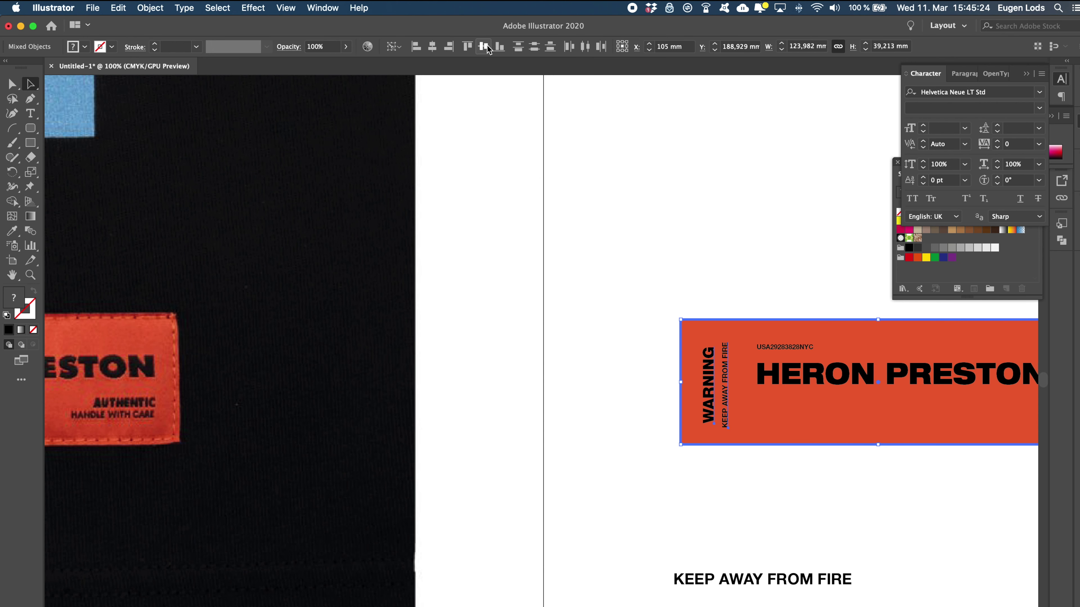
{"action": "left_click", "coordinate": [724, 403]}
{"action": "left_click", "coordinate": [732, 526]}
{"action": "key", "text": "super+minus"}
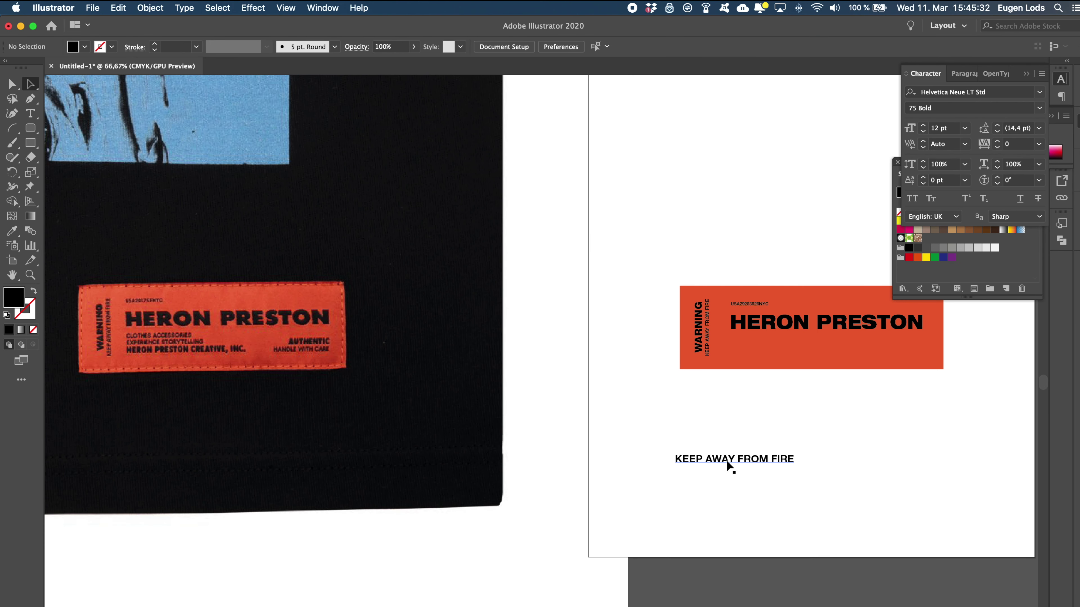
- Move the leftover text line up and retype it as CLOTHES ACCESSORIES
{"action": "left_click_drag", "start_coordinate": [730, 467], "coordinate": [730, 424]}
{"action": "double_click", "coordinate": [730, 424]}
{"action": "key", "text": "super+a"}
{"action": "type", "text": "C"}
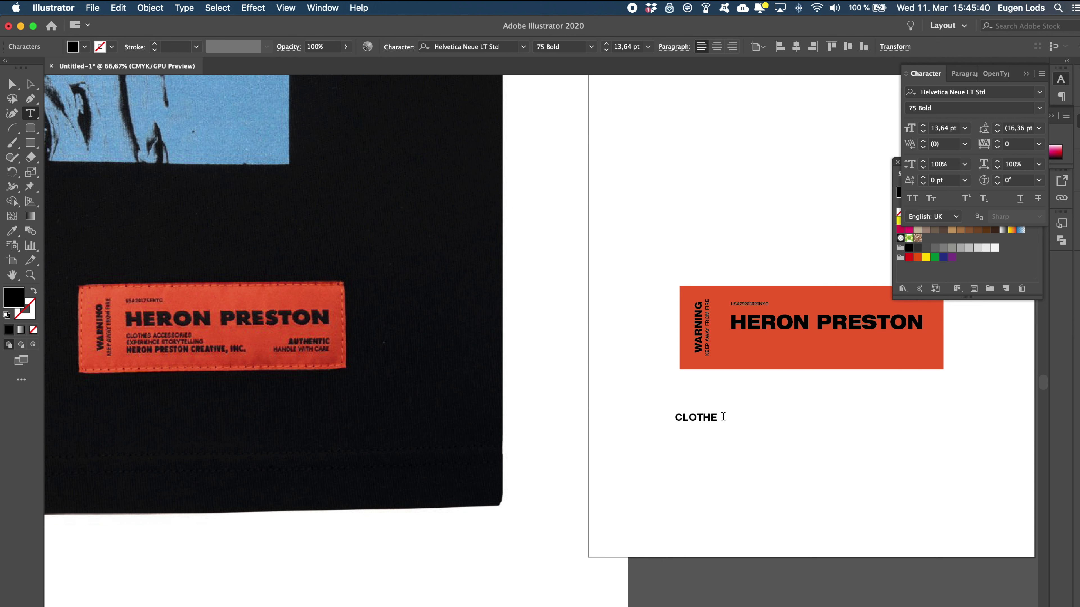
- Duplicate that line below and change it to EXPERIENCE STORYTELING
{"action": "left_click_drag", "start_coordinate": [724, 421], "coordinate": [724, 434]}
{"action": "triple_click", "coordinate": [720, 431]}
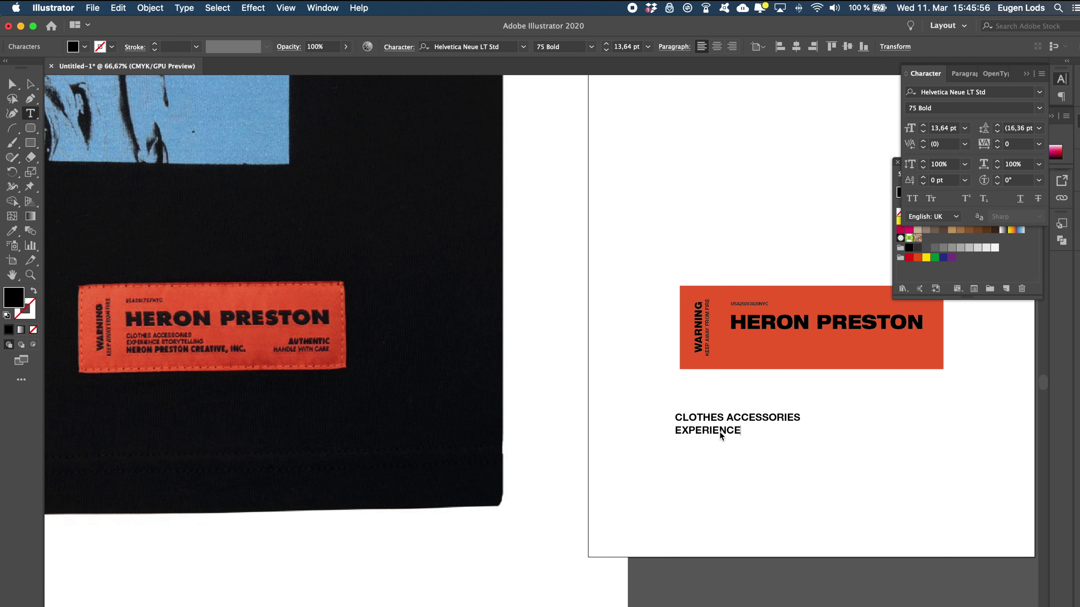
{"action": "type", "text": "ING"}
{"action": "key", "text": "Escape"}
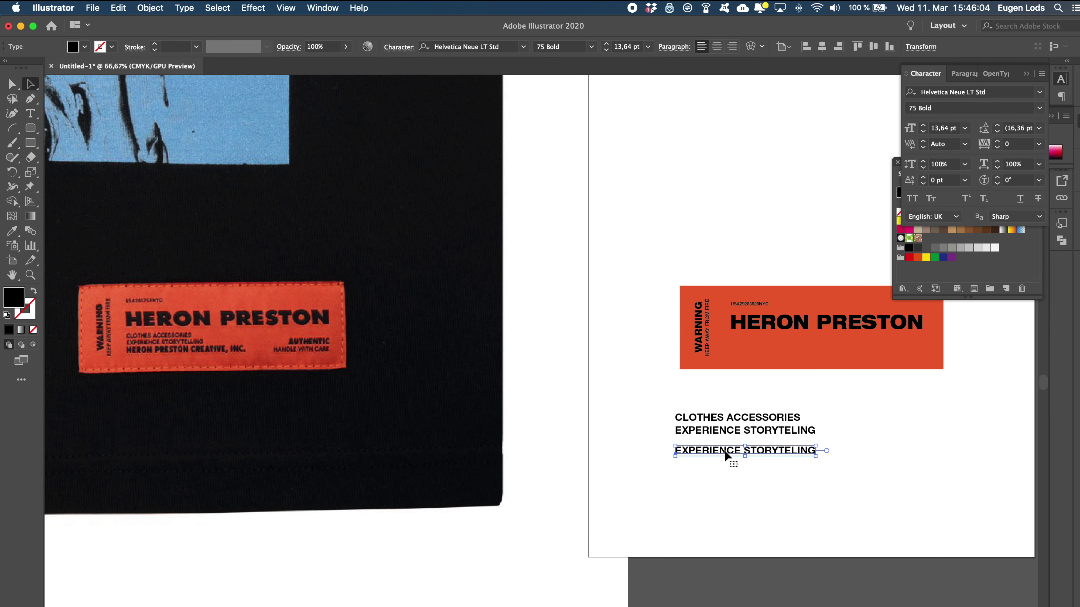
- Duplicate again as HERON PRESTON CREATIVE, INC. in 95 Black weight
{"action": "double_click", "coordinate": [725, 454]}
{"action": "key", "text": "super+a"}
{"action": "type", "text": "H"}
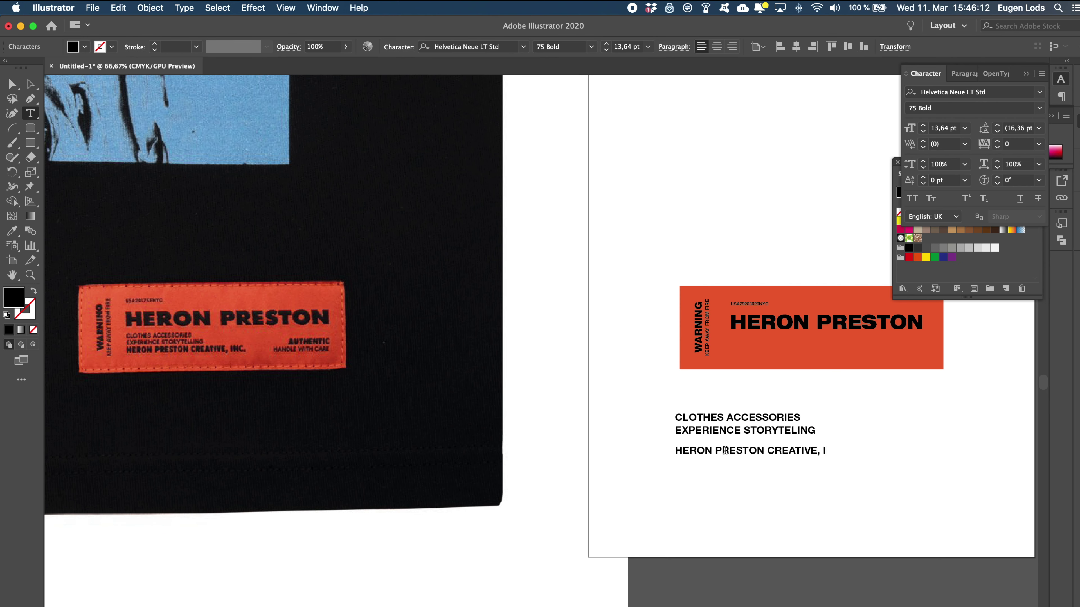
{"action": "key", "text": "super+a"}
{"action": "left_click", "coordinate": [590, 46]}
{"action": "left_click", "coordinate": [586, 450]}
{"action": "key", "text": "Escape"}
{"action": "key", "text": "a"}
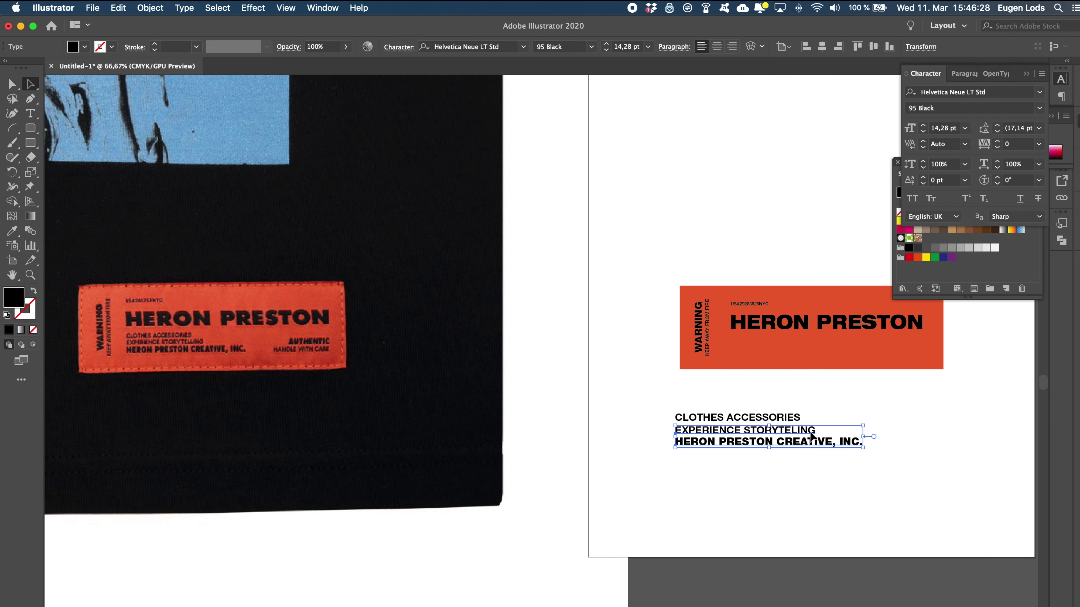
- Undo a trial enlargement and nudge the three-line text block slightly right
{"action": "left_click_drag", "start_coordinate": [862, 448], "coordinate": [892, 458]}
{"action": "left_click", "coordinate": [833, 454]}
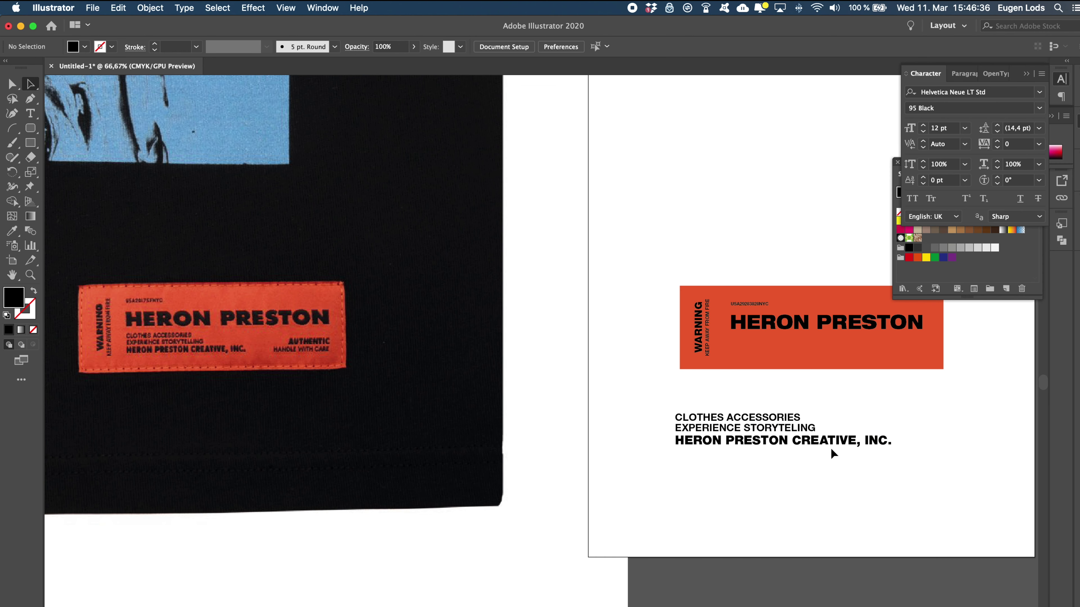
{"action": "scroll", "coordinate": [833, 454], "scroll_direction": "right", "scroll_amount": 2}
{"action": "key", "text": "super+z"}
{"action": "left_click_drag", "start_coordinate": [706, 438], "coordinate": [714, 438]}
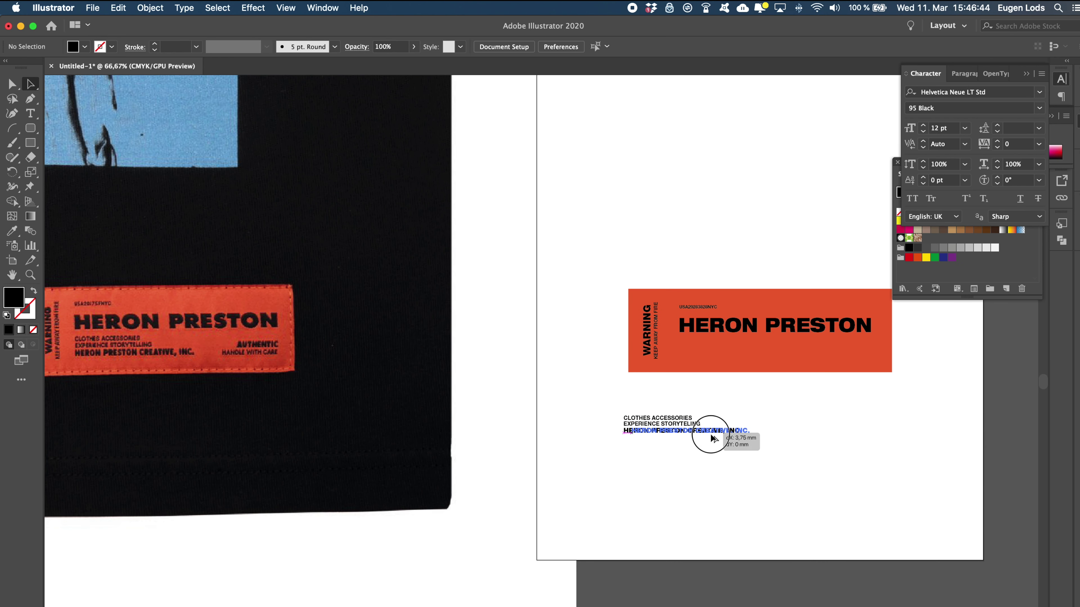
- Add an AUTHENTIC text line to the right of the block
{"action": "key", "text": "t"}
{"action": "left_click", "coordinate": [771, 431]}
{"action": "type", "text": "AU"}
{"action": "key", "text": "Escape"}
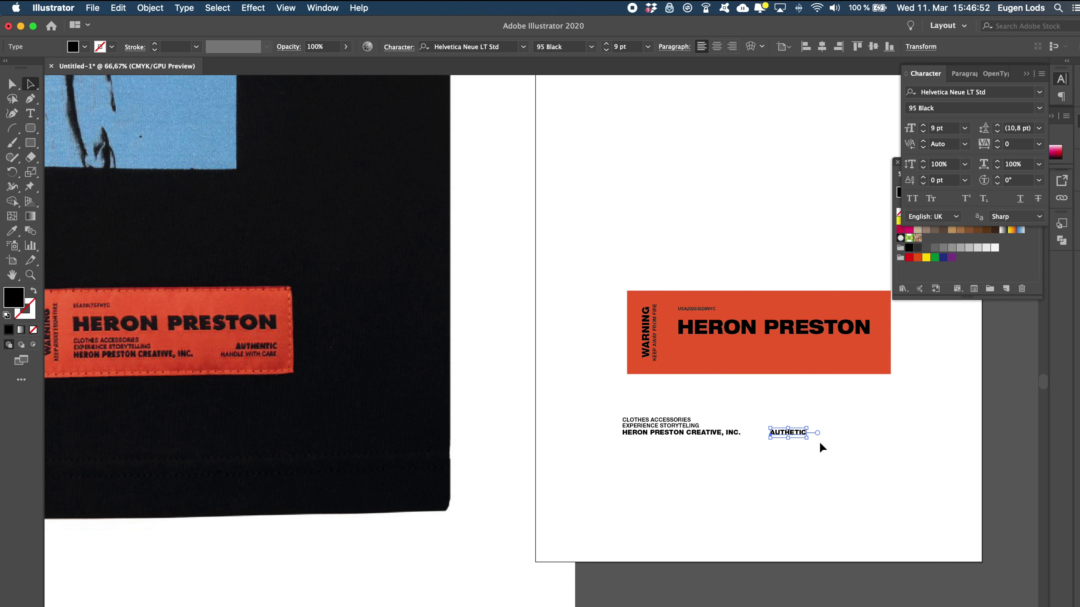
- Add a right-aligned HANDLE WITH CARE line lined up under AUTHENTIC
{"action": "key", "text": "t"}
{"action": "left_click_drag", "start_coordinate": [664, 421], "coordinate": [813, 442]}
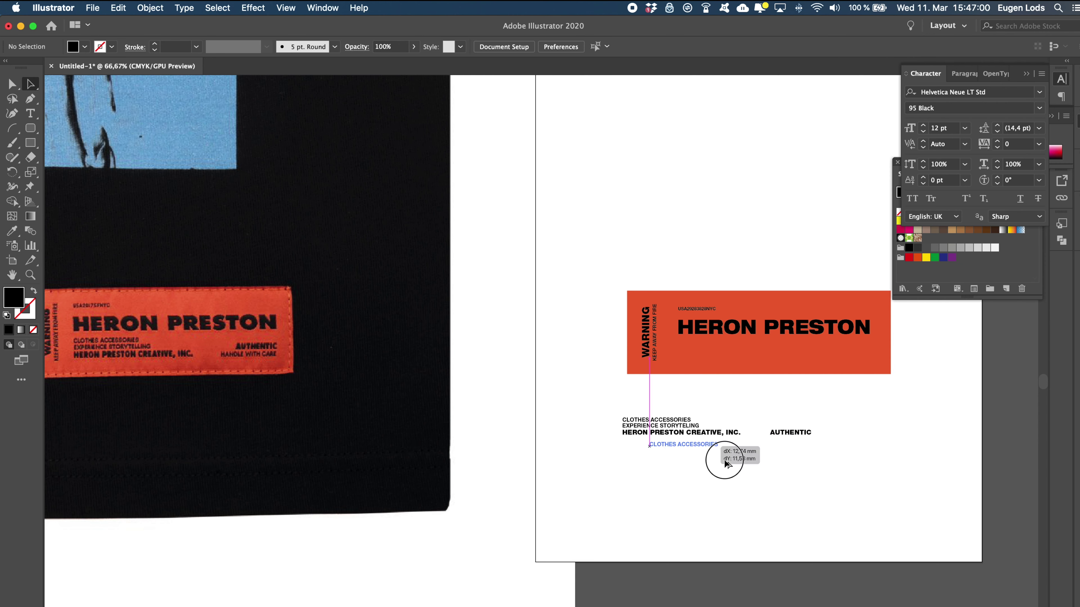
{"action": "key", "text": "super+shift+r"}
{"action": "key", "text": "Escape"}
{"action": "left_click", "coordinate": [813, 47]}
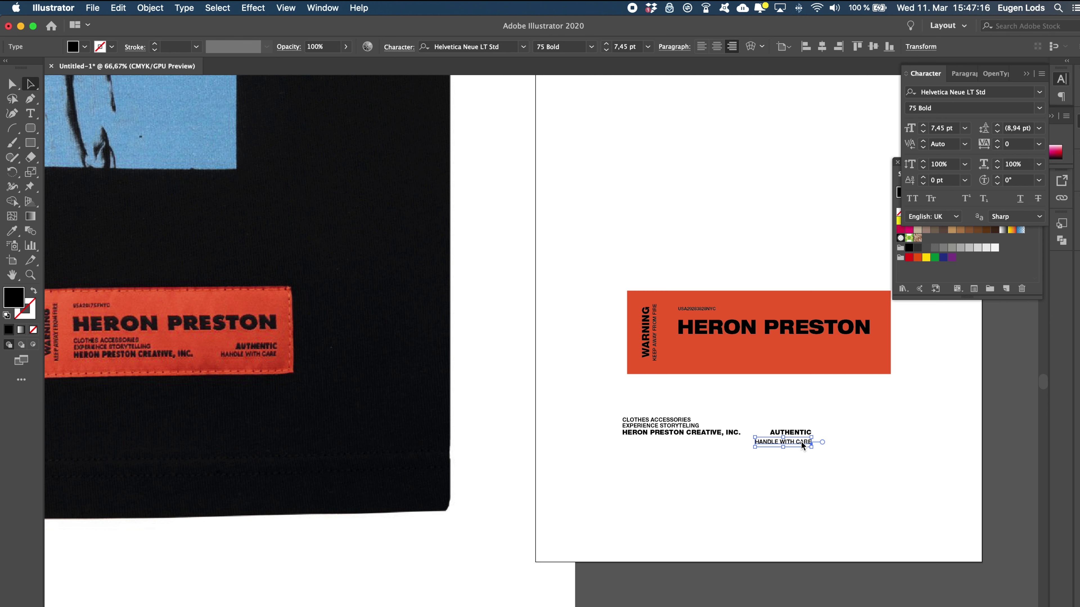
{"action": "left_click", "coordinate": [784, 468]}
- Group all the loose text lines and nudge the group up inside the label
{"action": "mouse_move", "coordinate": [754, 461]}
{"action": "left_mouse_down"}
{"action": "mouse_move", "coordinate": [617, 413]}
{"action": "mouse_move", "coordinate": [714, 357]}
{"action": "left_mouse_up"}
{"action": "key", "text": "super+g"}
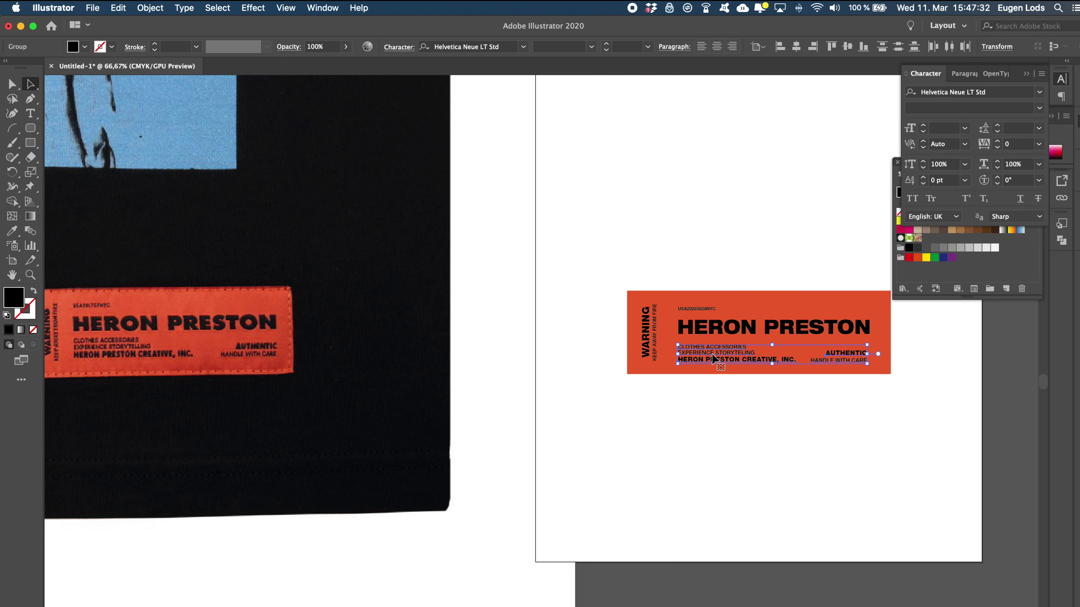
{"action": "left_click", "coordinate": [841, 359]}
{"action": "key", "text": "super+minus"}
- Copy the whole orange label from Illustrator into Photoshop as a Smart Object
{"action": "left_click_drag", "start_coordinate": [515, 309], "coordinate": [619, 415]}
{"action": "key", "text": "super+Tab"}
{"action": "key", "text": "super+v"}
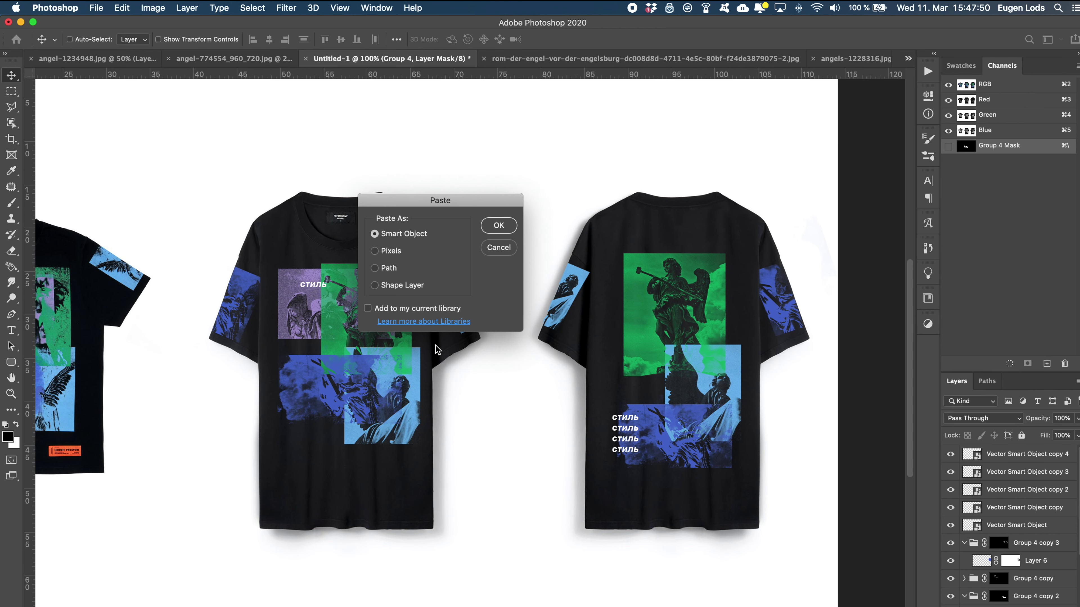
{"action": "key", "text": "Return"}
- Scale the pasted label down to about 40% width over the front shirt
{"action": "left_click_drag", "start_coordinate": [495, 455], "coordinate": [547, 480]}
{"action": "scroll", "coordinate": [546, 479], "scroll_direction": "up", "scroll_amount": 3}
{"action": "scroll", "coordinate": [722, 453], "scroll_direction": "down", "scroll_amount": 3}
{"action": "mouse_move", "coordinate": [759, 466]}
{"action": "left_mouse_down"}
{"action": "mouse_move", "coordinate": [680, 437]}
{"action": "mouse_move", "coordinate": [642, 472]}
{"action": "left_mouse_up"}
{"action": "scroll", "coordinate": [748, 454], "scroll_direction": "up", "scroll_amount": 3}
{"action": "scroll", "coordinate": [680, 437], "scroll_direction": "down", "scroll_amount": 2}
{"action": "key", "text": "Return"}
- Move the label down near the front shirt's bottom hem
{"action": "scroll", "coordinate": [517, 443], "scroll_direction": "down", "scroll_amount": 1}
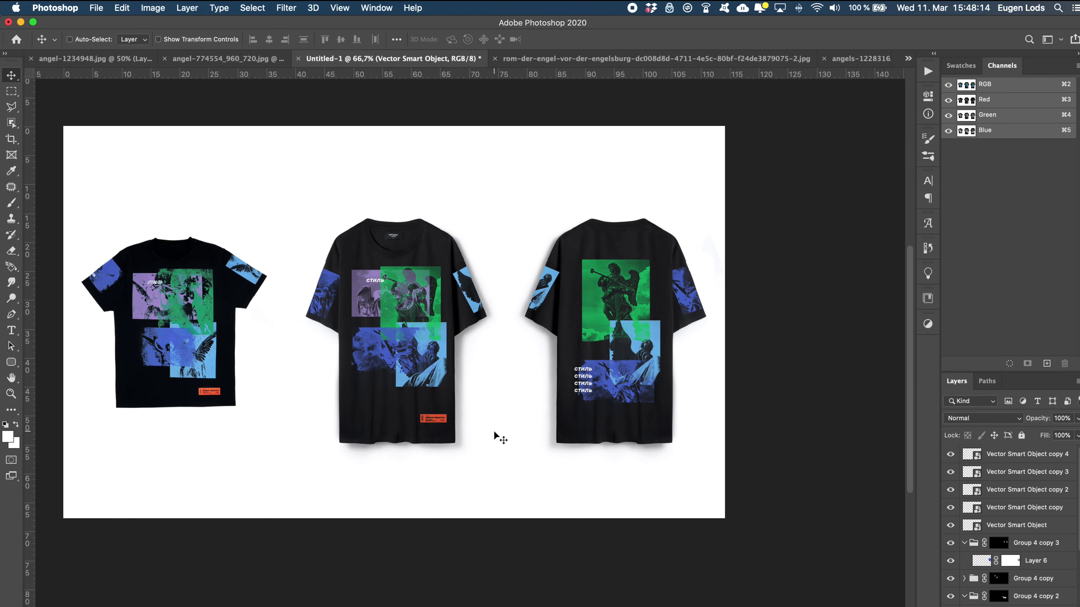
{"action": "scroll", "coordinate": [502, 436], "scroll_direction": "up", "scroll_amount": 2}
{"action": "left_click", "coordinate": [508, 437], "text": "super"}
{"action": "left_click_drag", "start_coordinate": [496, 436], "coordinate": [445, 490]}
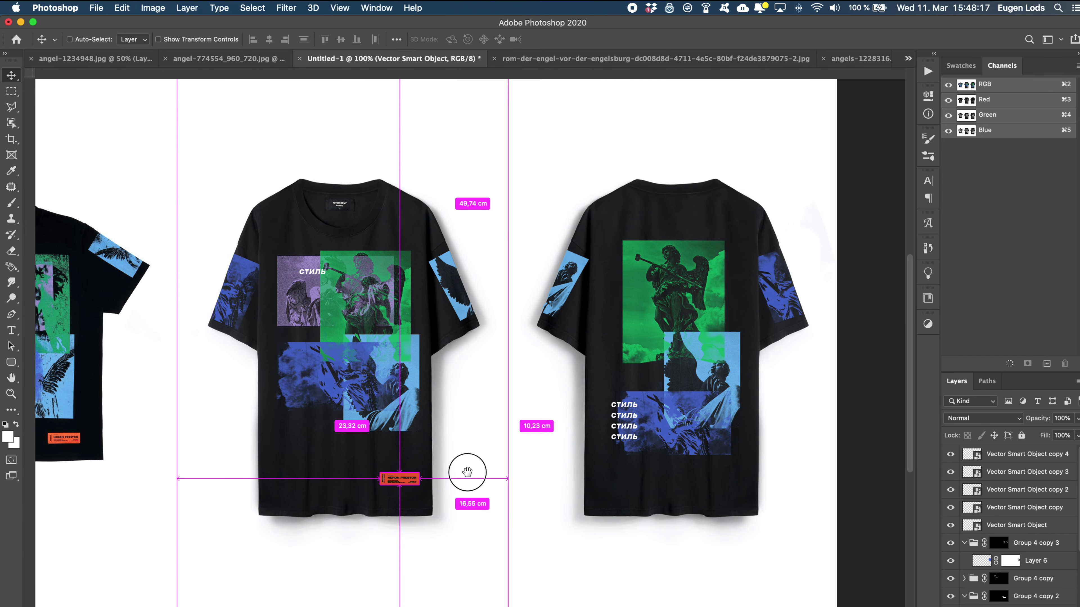
{"action": "key", "text": "c"}
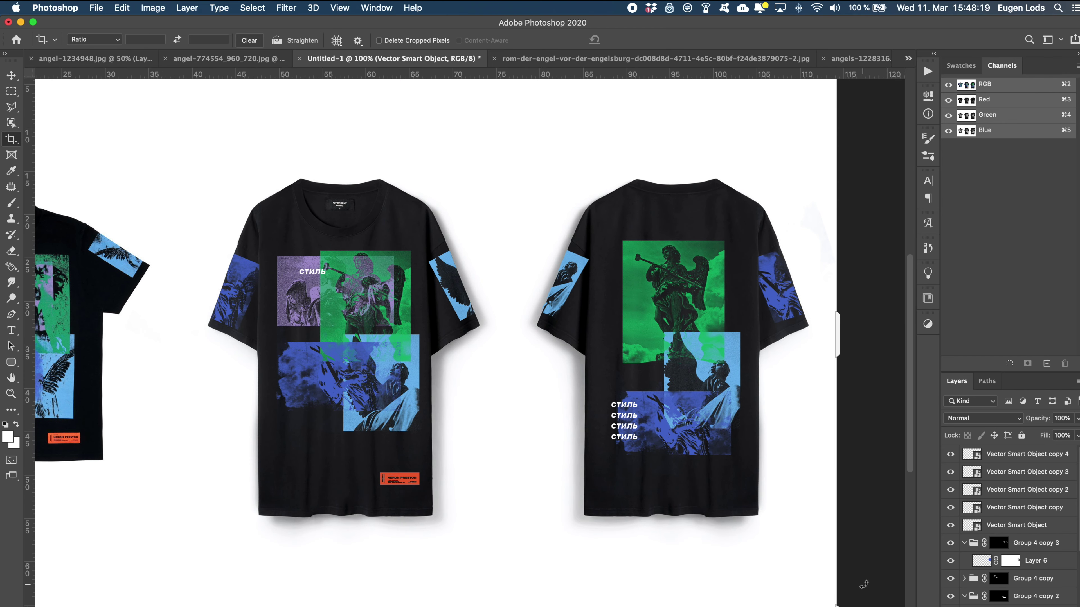